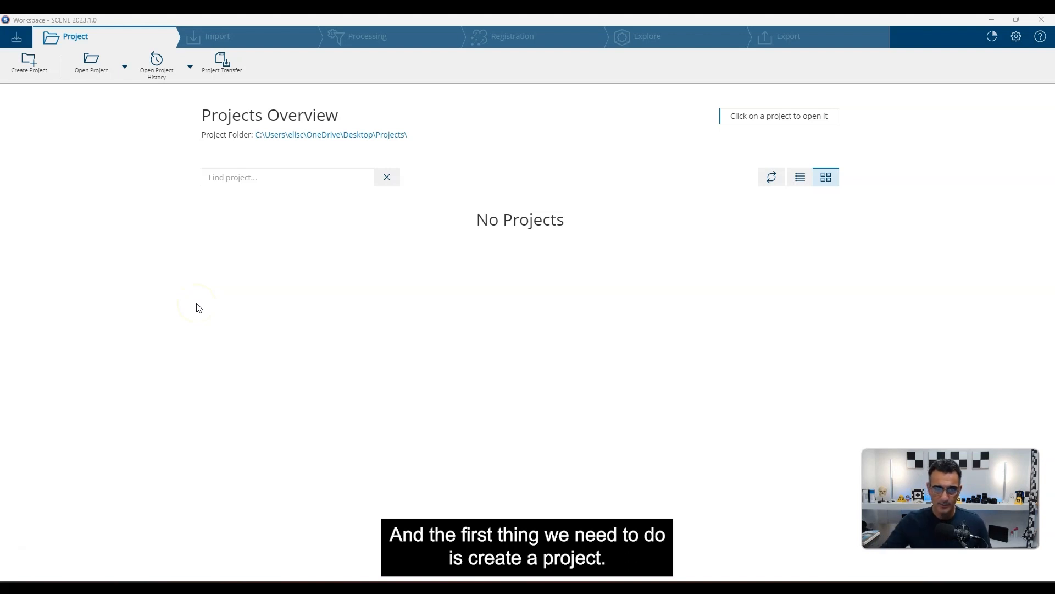
# - Create a new scan project named Old Renault in the default Projects folder
pyautogui.click(29, 67)
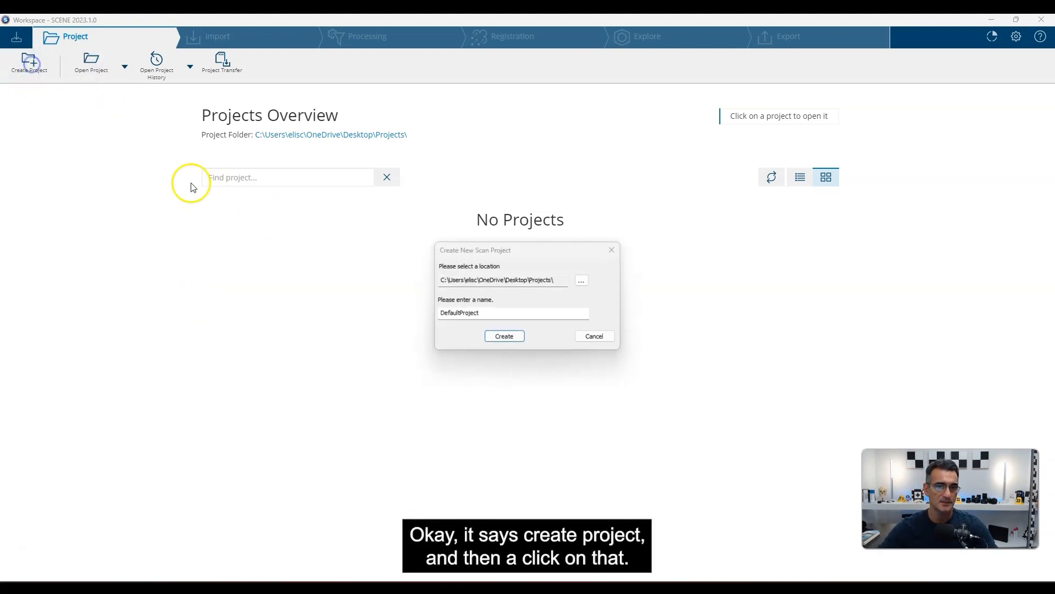
pyautogui.moveTo(519, 256); pyautogui.dragTo(711, 238)
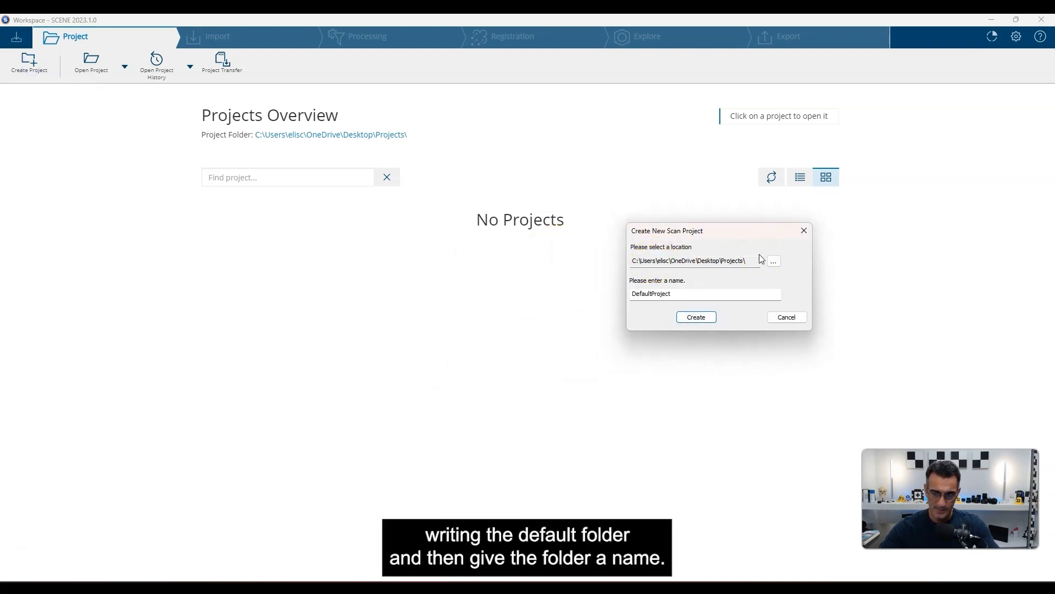
pyautogui.doubleClick(676, 294)
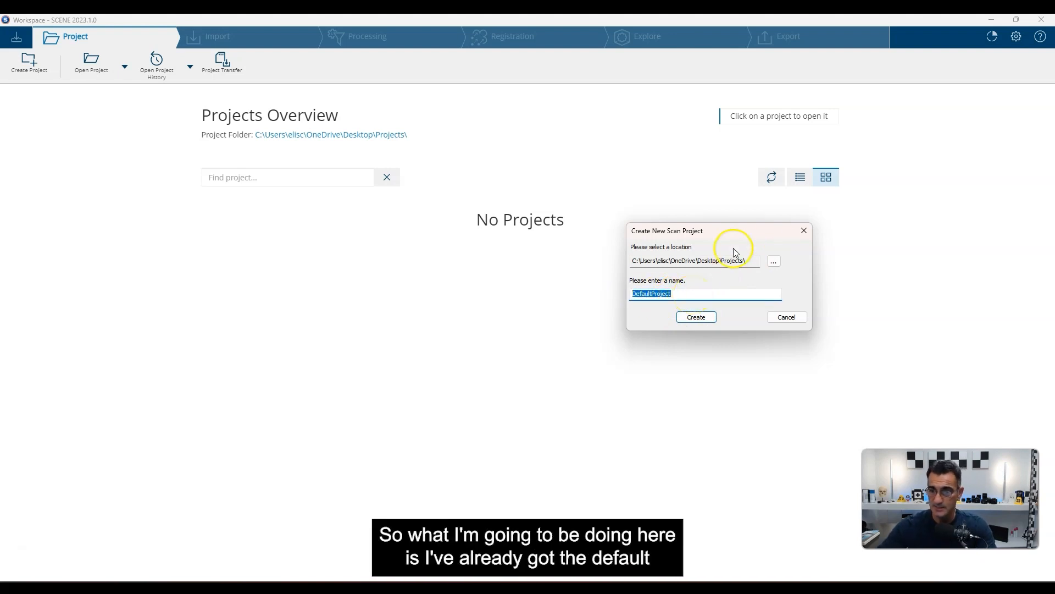
pyautogui.moveTo(670, 261); pyautogui.dragTo(779, 262)
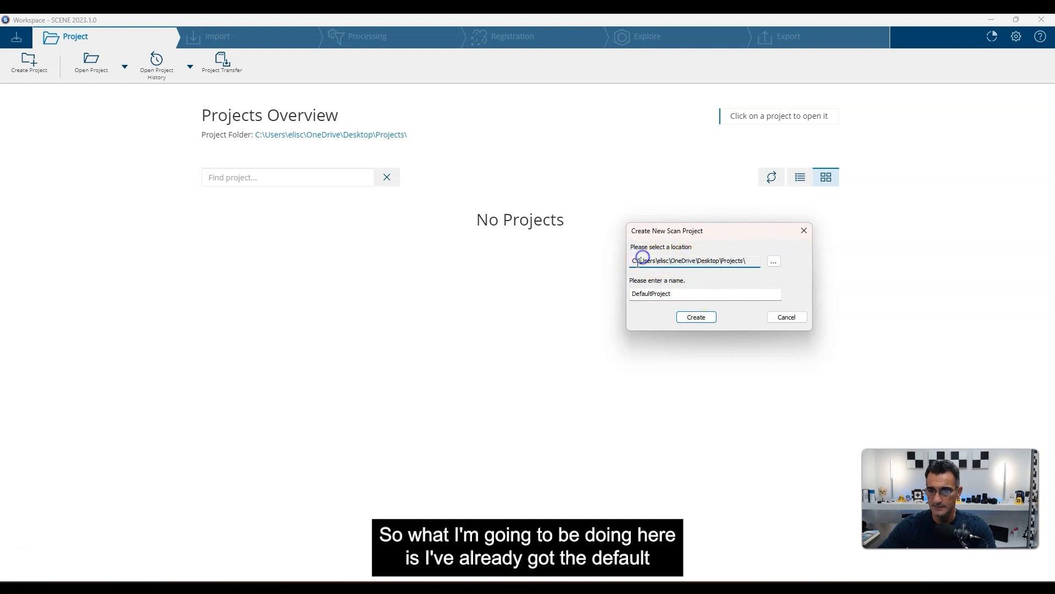
pyautogui.moveTo(631, 262); pyautogui.dragTo(749, 271)
pyautogui.click(749, 259)
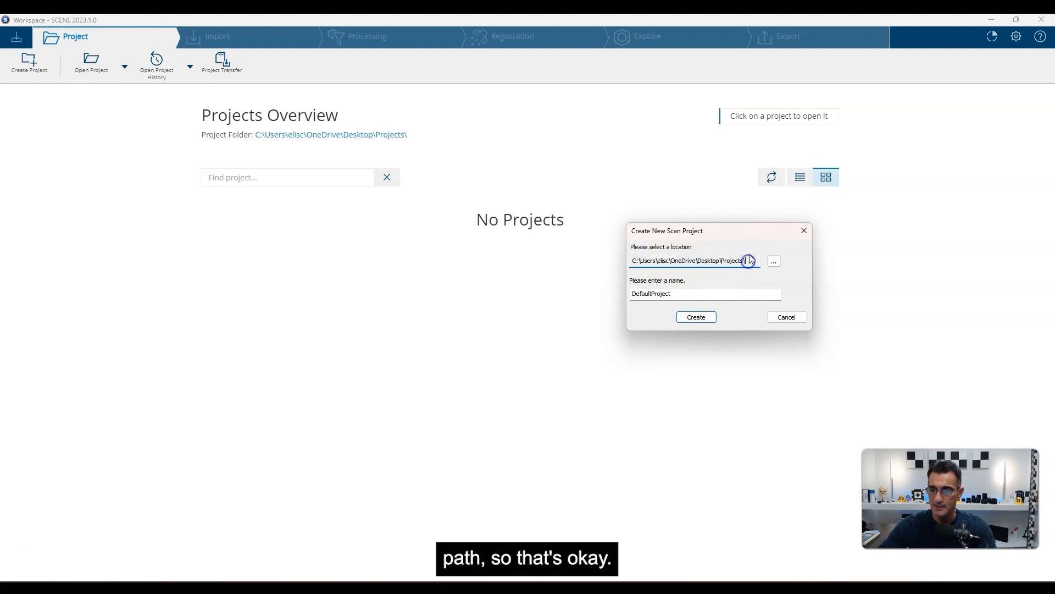
pyautogui.click(690, 296)
pyautogui.moveTo(690, 296); pyautogui.dragTo(607, 295)
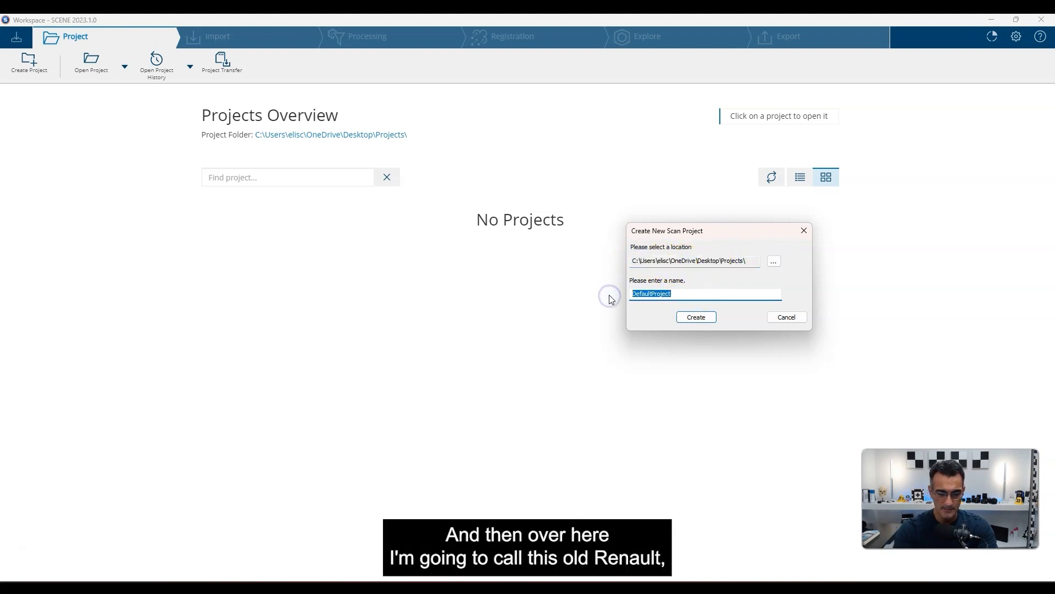
pyautogui.write('Ol')
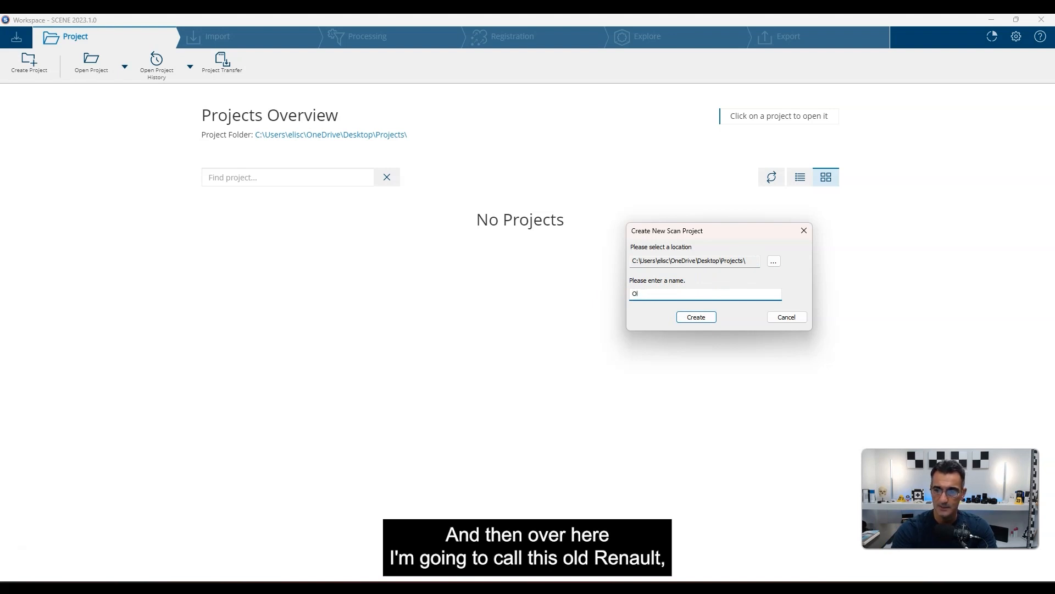
pyautogui.write('d Renault')
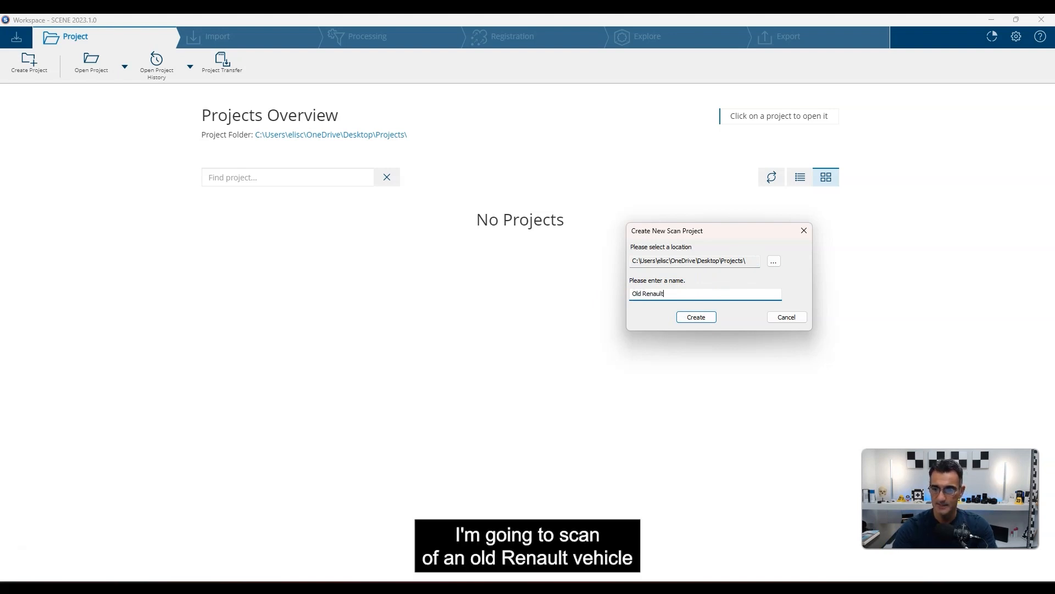
pyautogui.click(704, 319)
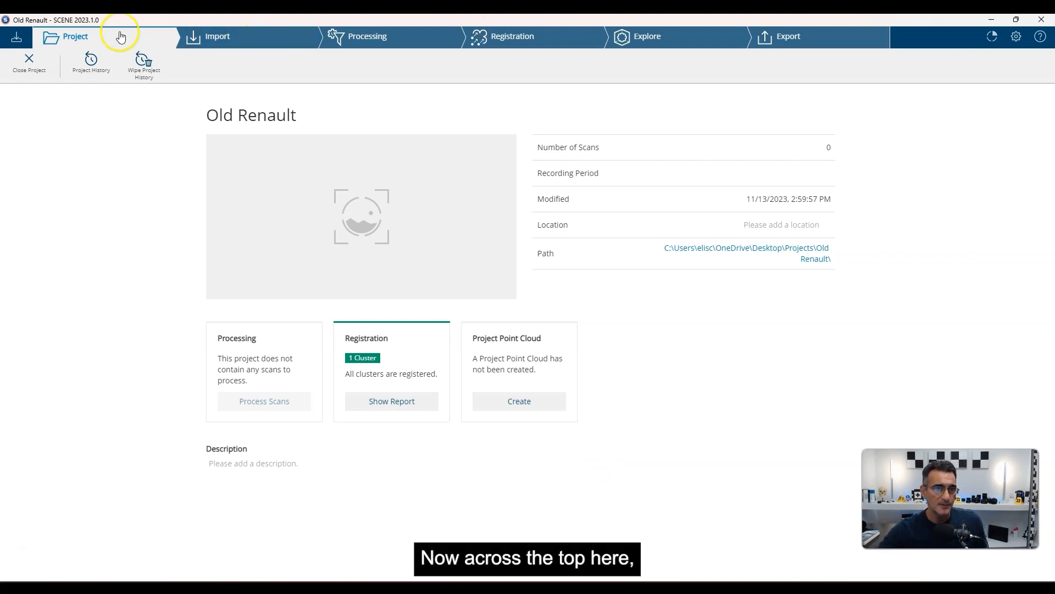
# - Import the Old Renault E57 file from its desktop folder into the project and acknowledge the import results
pyautogui.click(231, 44)
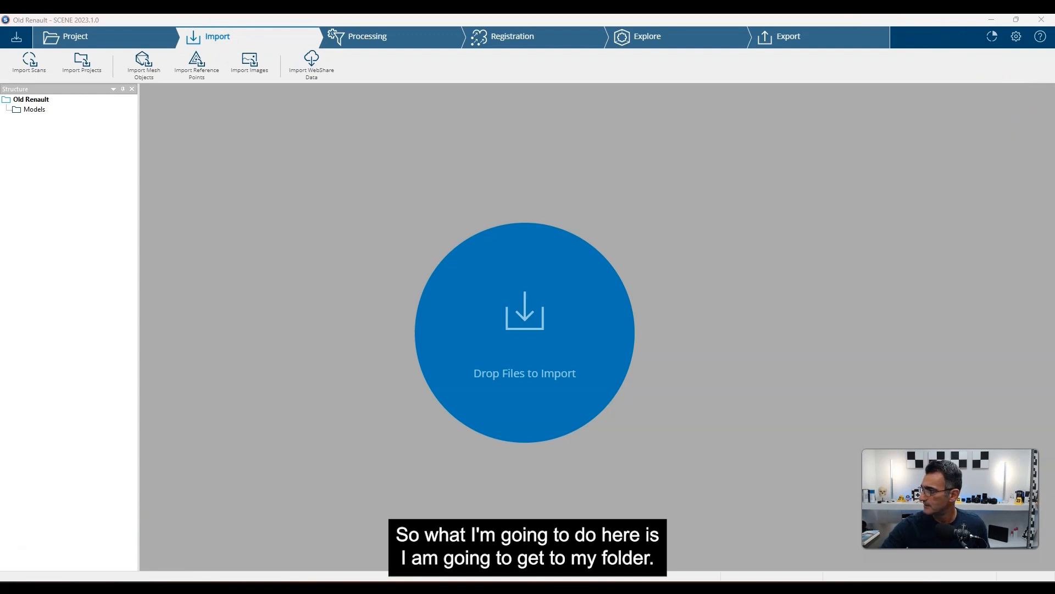
pyautogui.moveTo(654, 67); pyautogui.dragTo(973, 98)
pyautogui.click(811, 203)
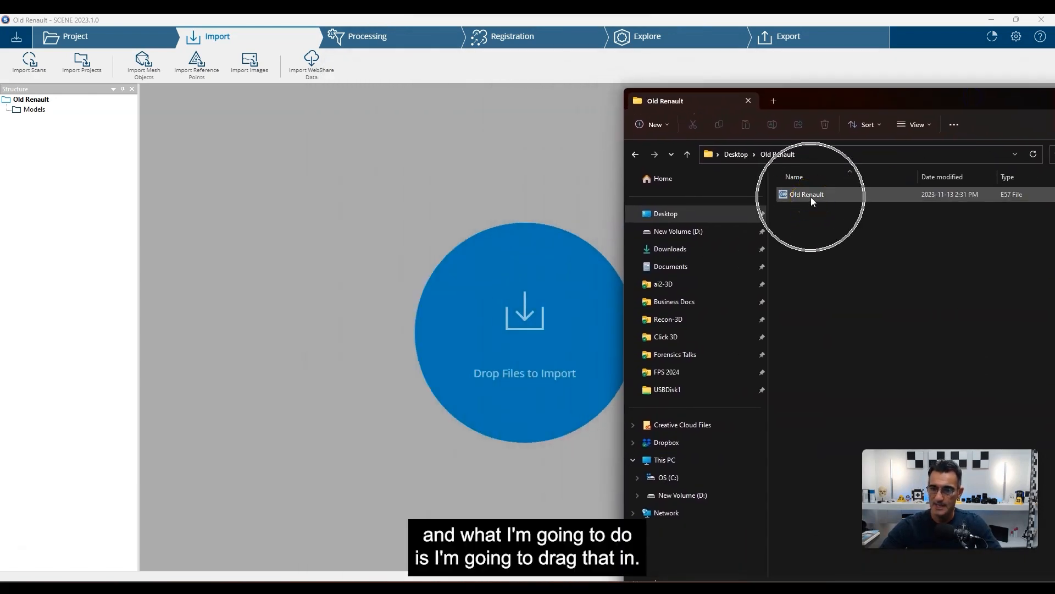
pyautogui.moveTo(819, 192); pyautogui.dragTo(520, 330)
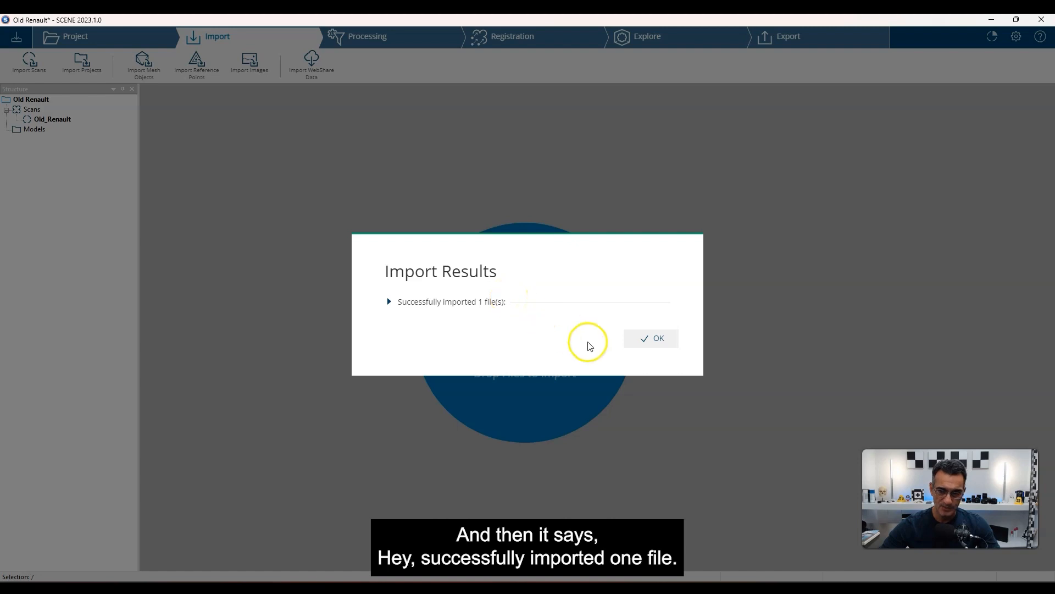
pyautogui.click(651, 340)
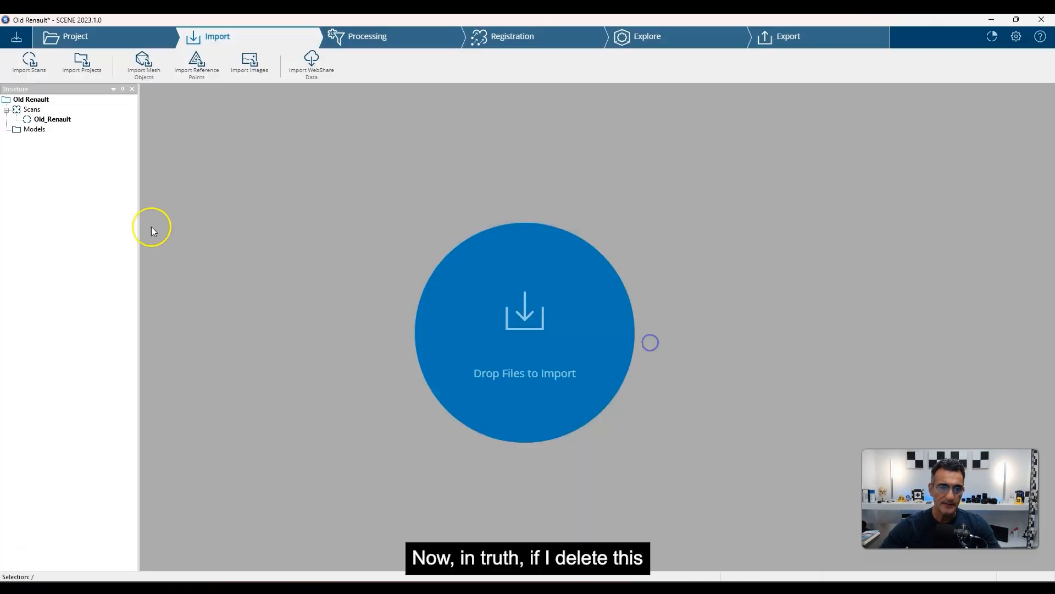
# - Delete the imported Old_Renault scan from the project structure
pyautogui.click(51, 120)
pyautogui.press('Delete')
pyautogui.click(553, 342)
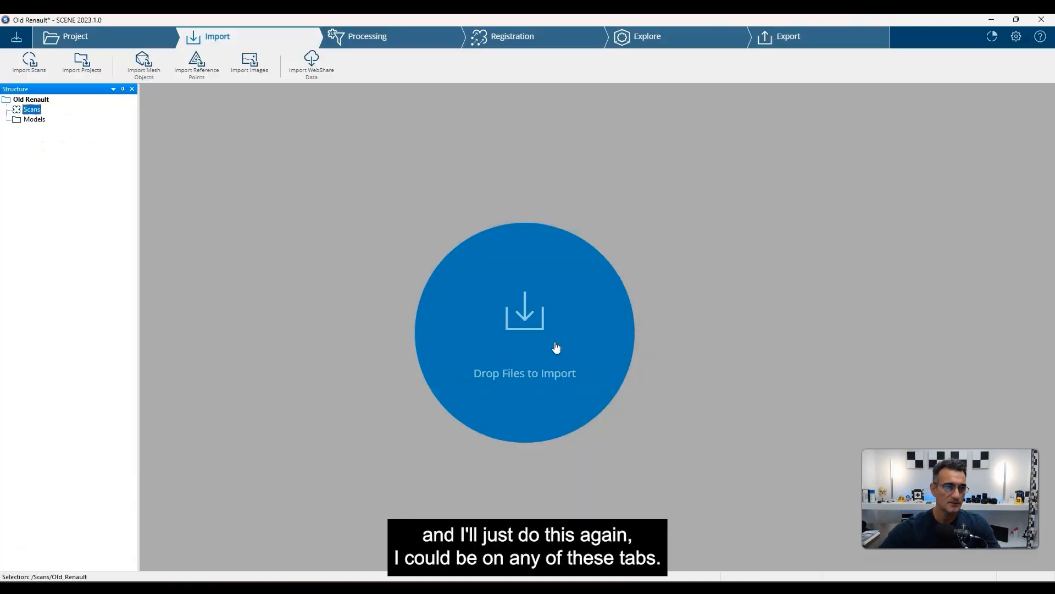
pyautogui.click(124, 40)
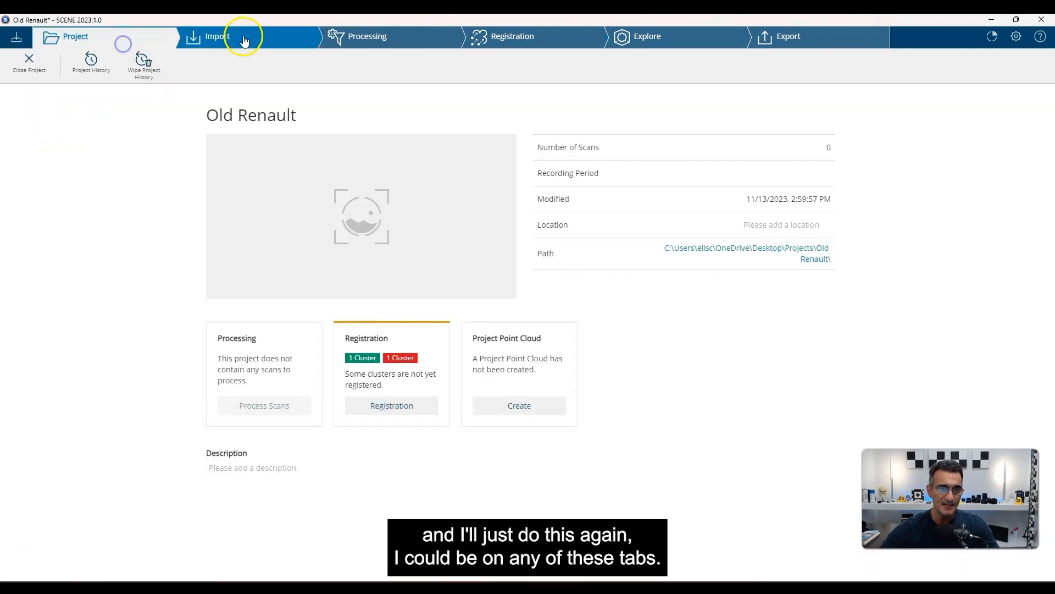
pyautogui.click(349, 35)
pyautogui.click(526, 35)
pyautogui.click(663, 31)
# - Import the Old Renault E57 file again, this time onto the project overview page, and acknowledge the import results
pyautogui.click(76, 36)
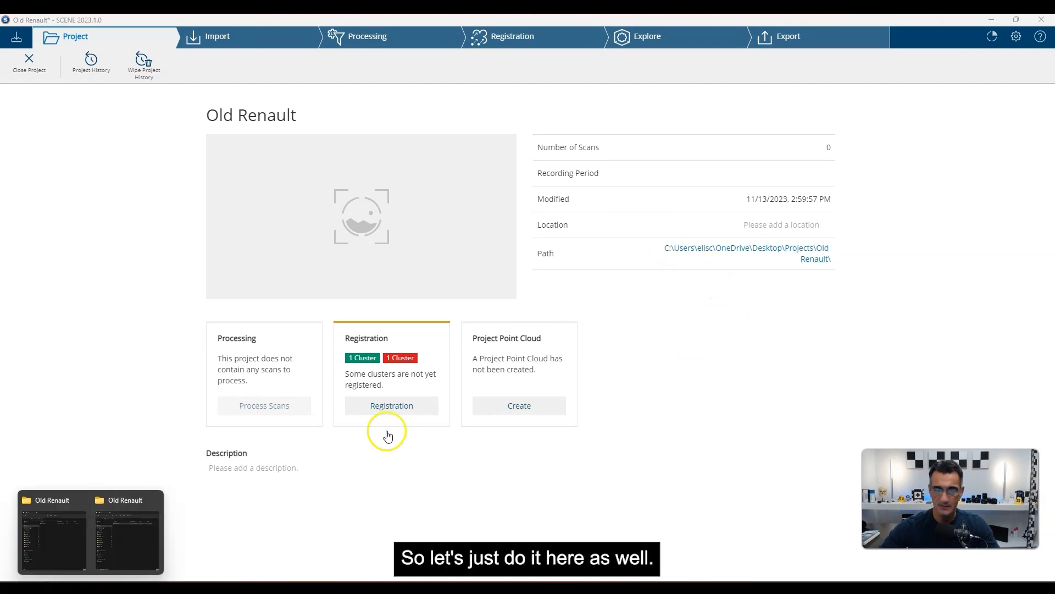
pyautogui.click(135, 546)
pyautogui.moveTo(806, 192); pyautogui.dragTo(295, 243)
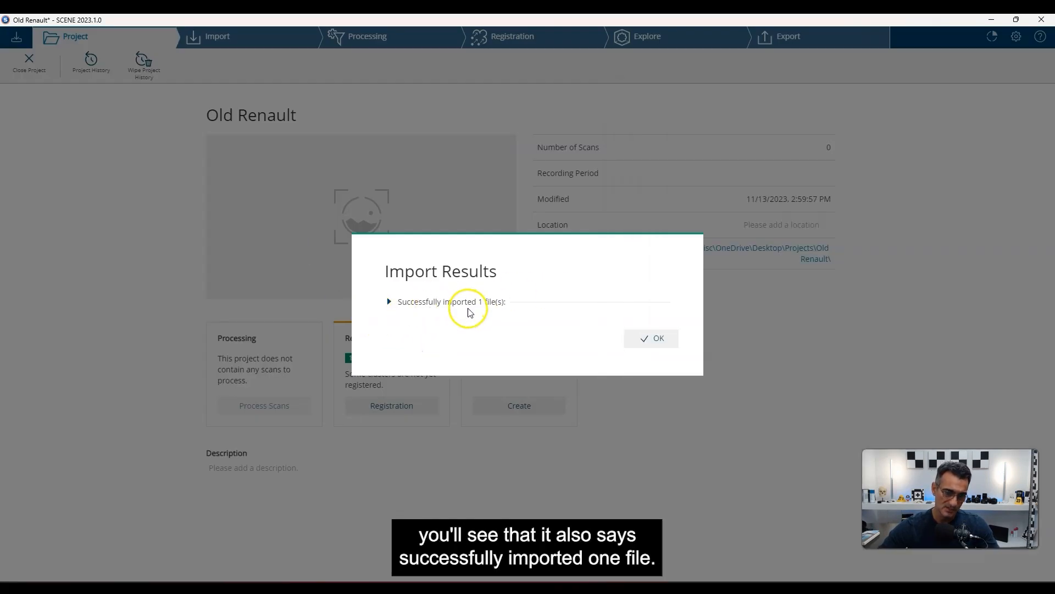
pyautogui.click(662, 345)
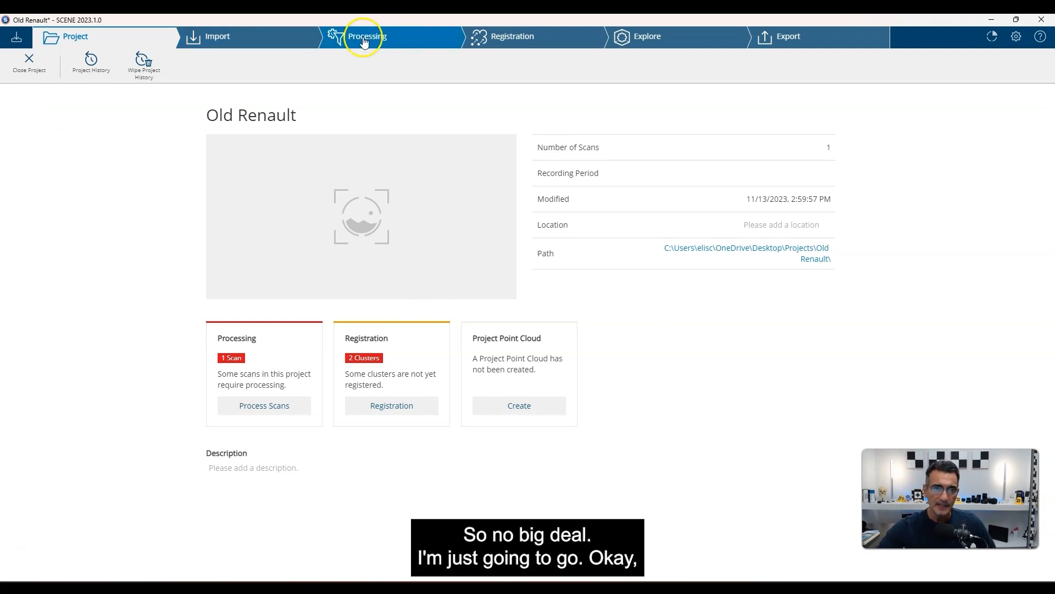
# - Open the Old_Renault scan in its 3D view from the processing stage and inspect the raw car point cloud from different angles
pyautogui.click(257, 38)
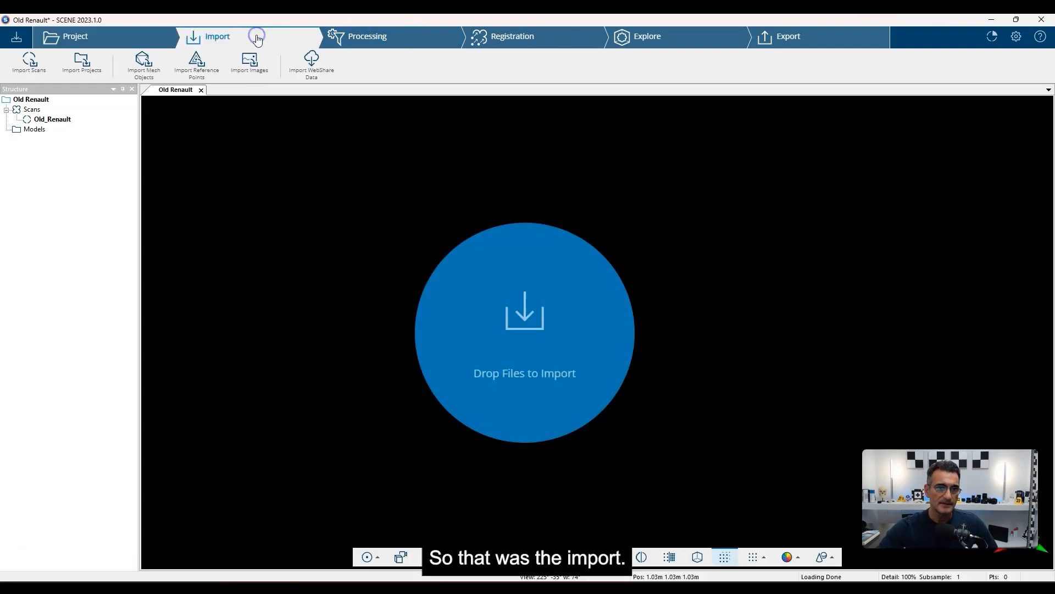
pyautogui.click(365, 38)
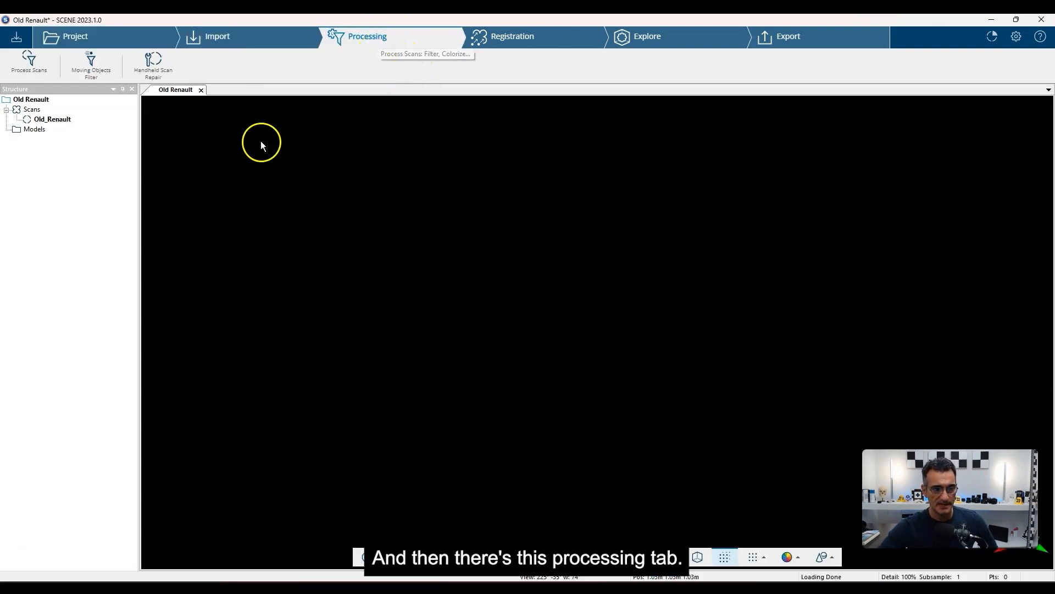
pyautogui.click(46, 120)
pyautogui.doubleClick(46, 121)
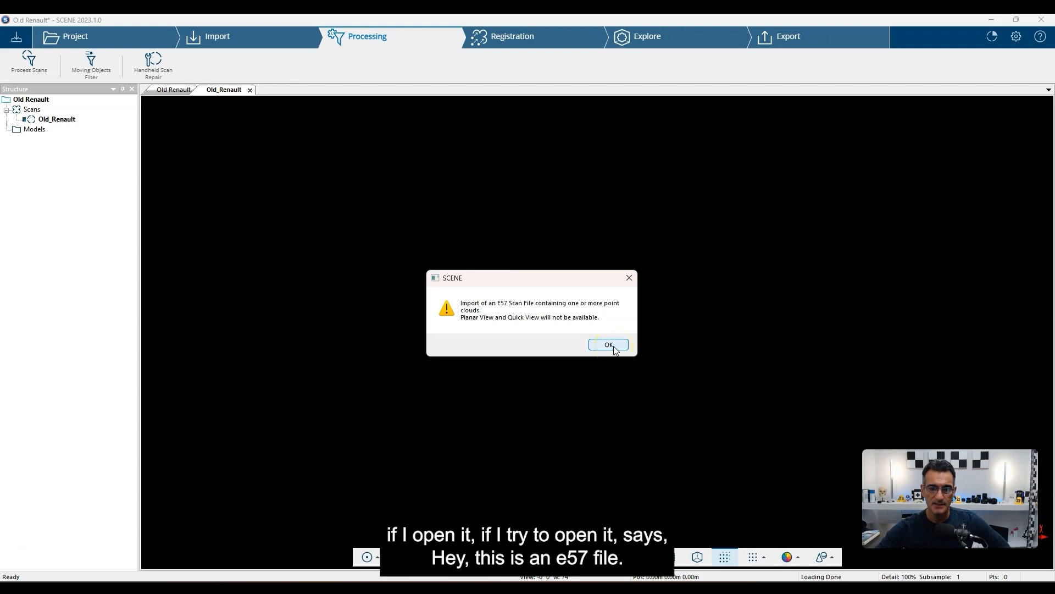
pyautogui.click(609, 345)
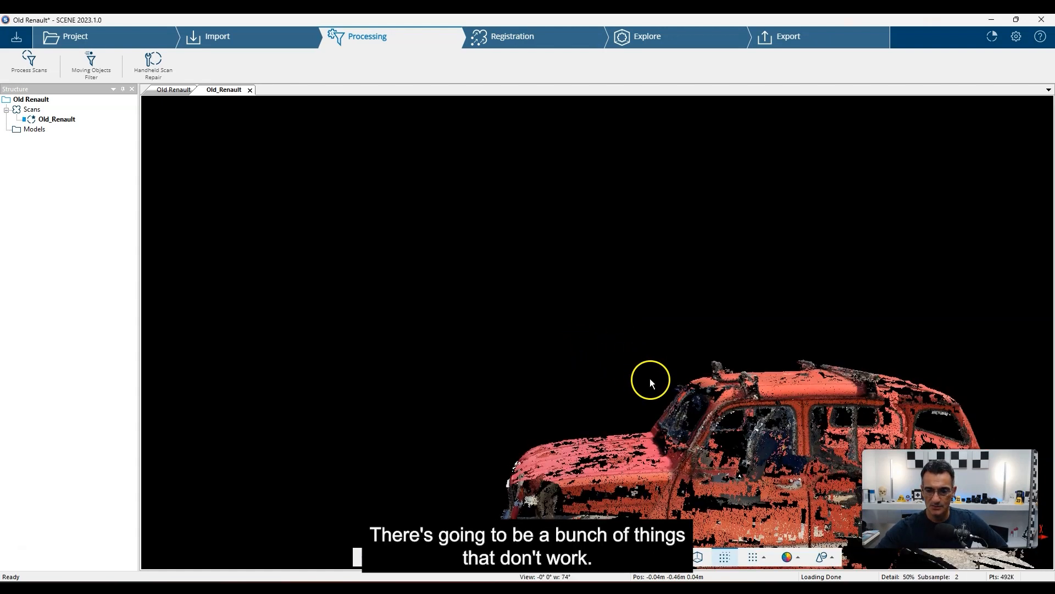
pyautogui.moveTo(740, 459); pyautogui.dragTo(515, 283, button='right')
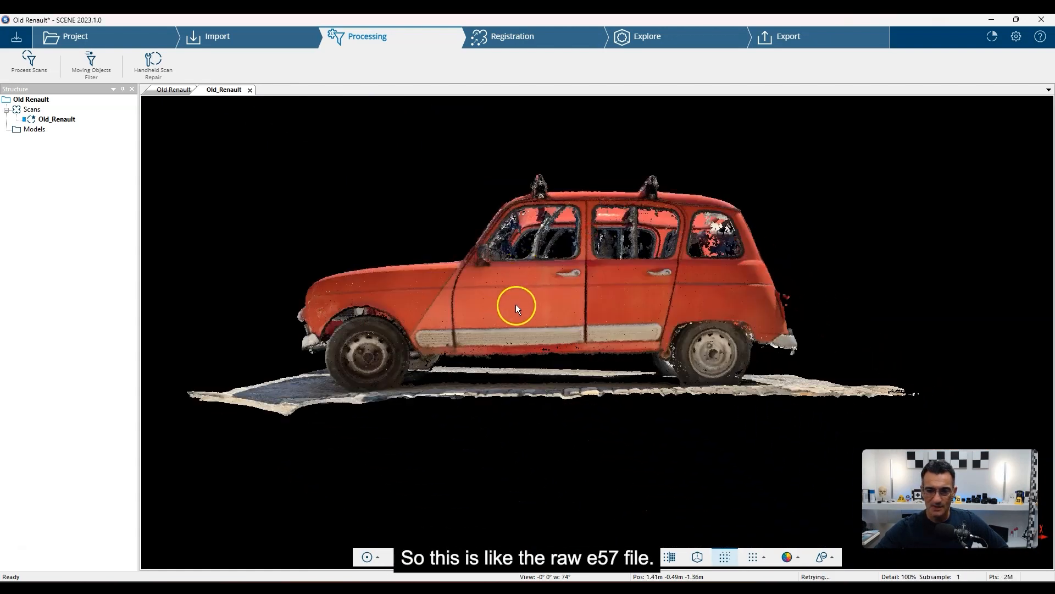
pyautogui.moveTo(516, 308); pyautogui.dragTo(560, 365)
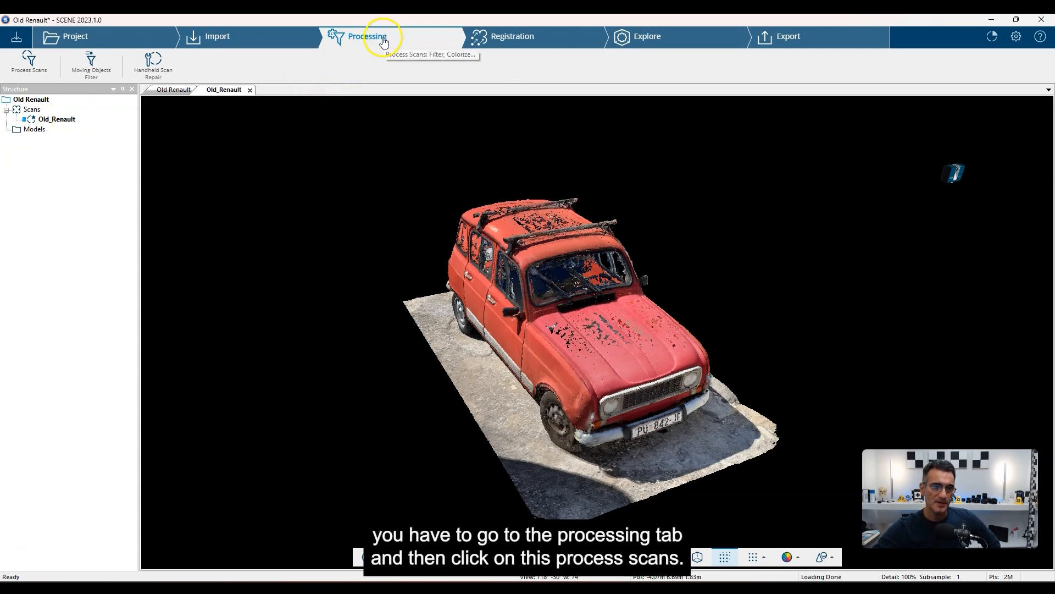
# - Start Process Scans with the single Old_Renault scan selected and proceed to its processing configuration
pyautogui.click(30, 60)
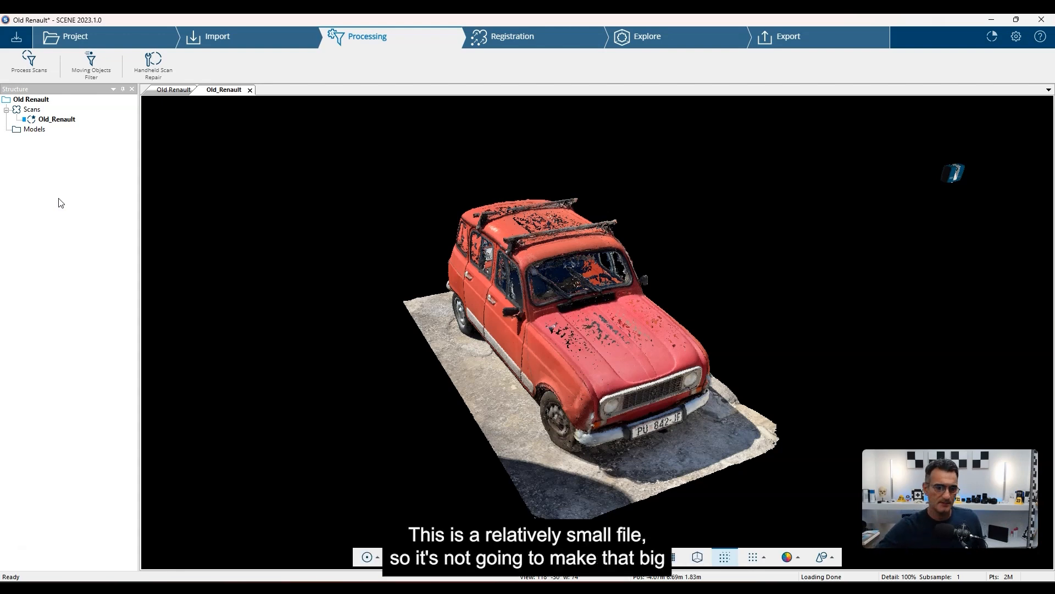
pyautogui.click(33, 66)
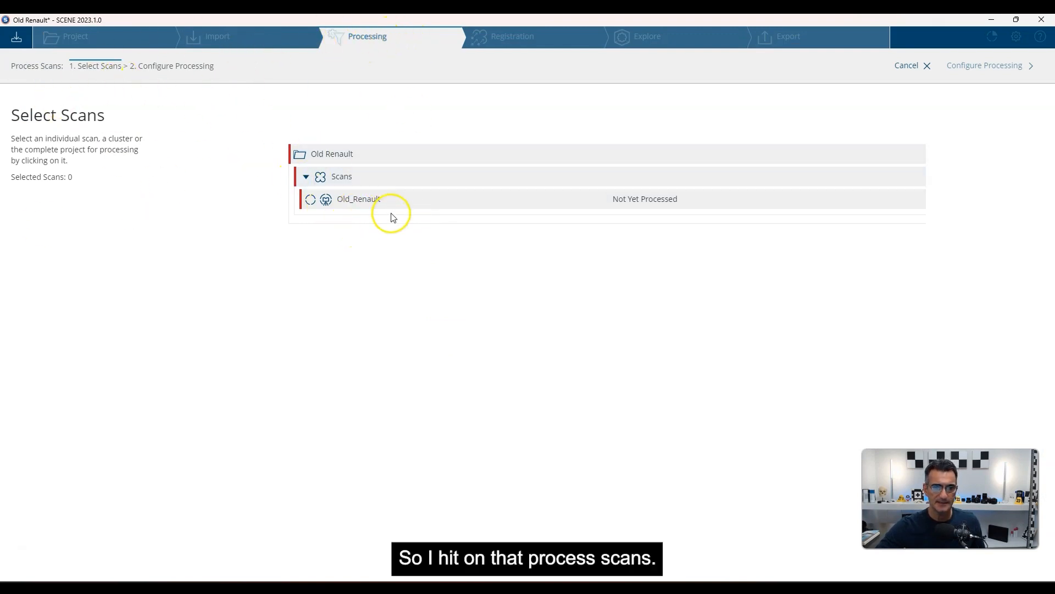
pyautogui.click(375, 204)
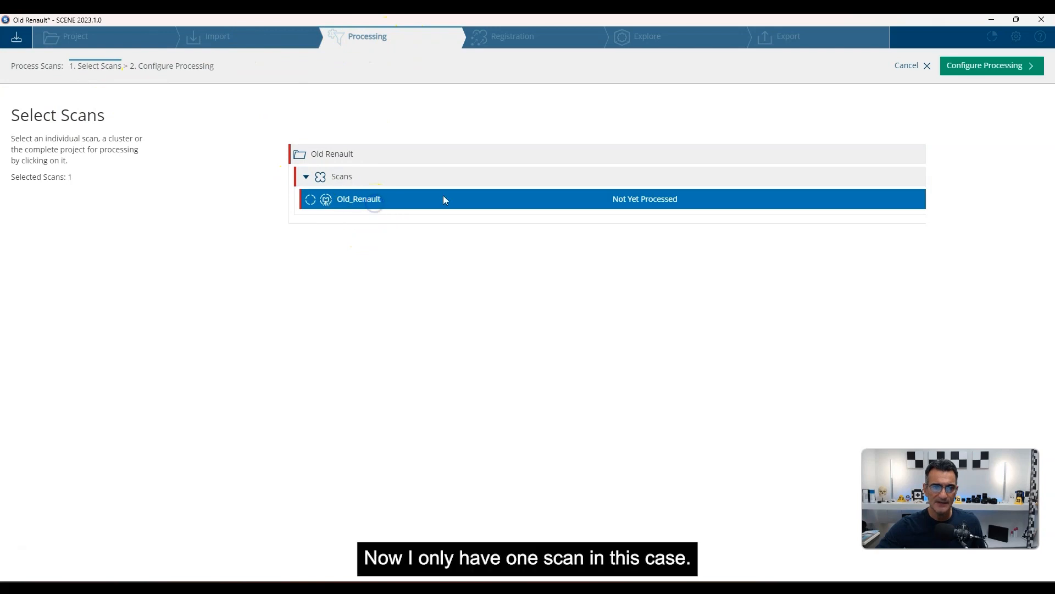
pyautogui.click(352, 178)
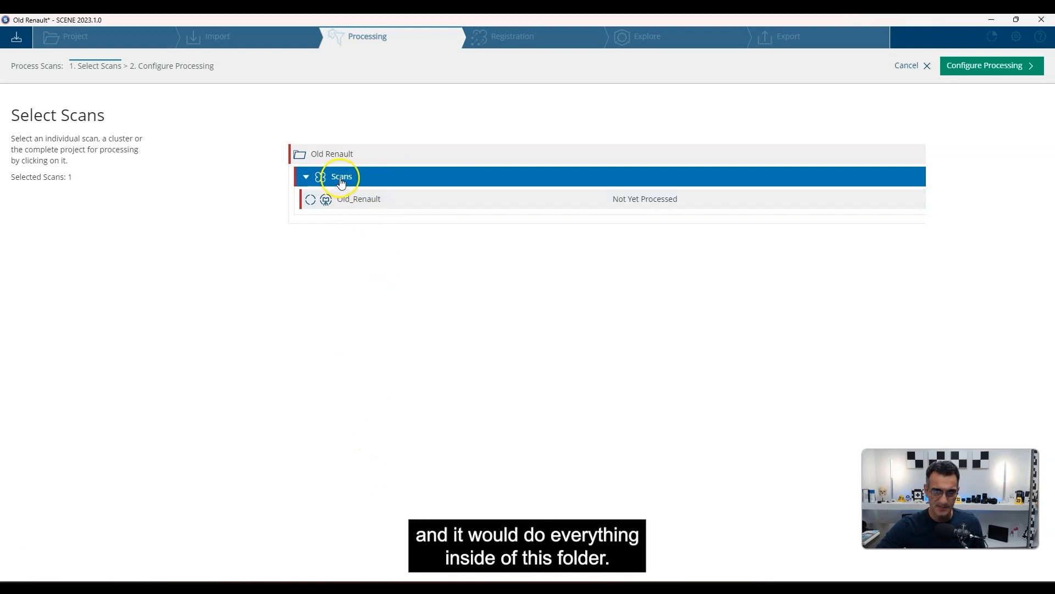
pyautogui.click(358, 202)
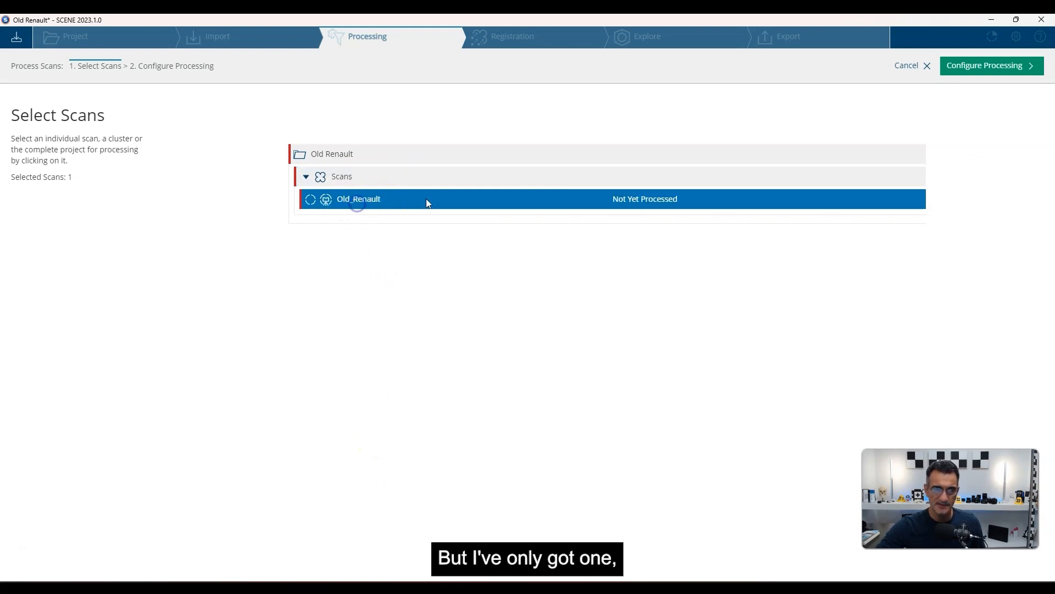
pyautogui.click(998, 67)
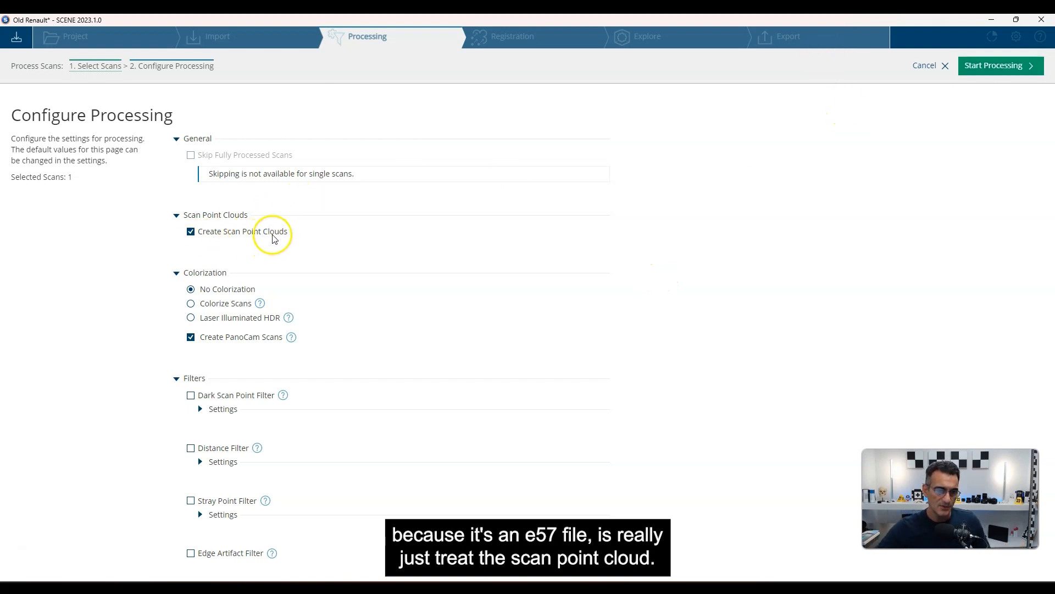
# - Turn off Create PanoCam Scans and Find Spheres, keeping Create Scan Point Clouds on and all filters off
pyautogui.click(191, 337)
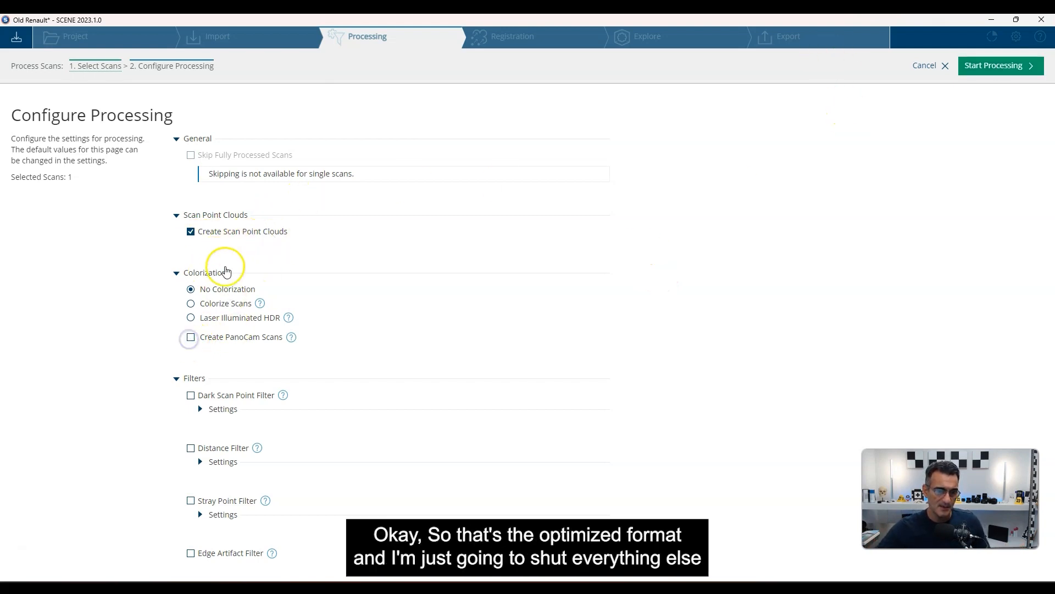
pyautogui.scroll(-3, 225, 243)
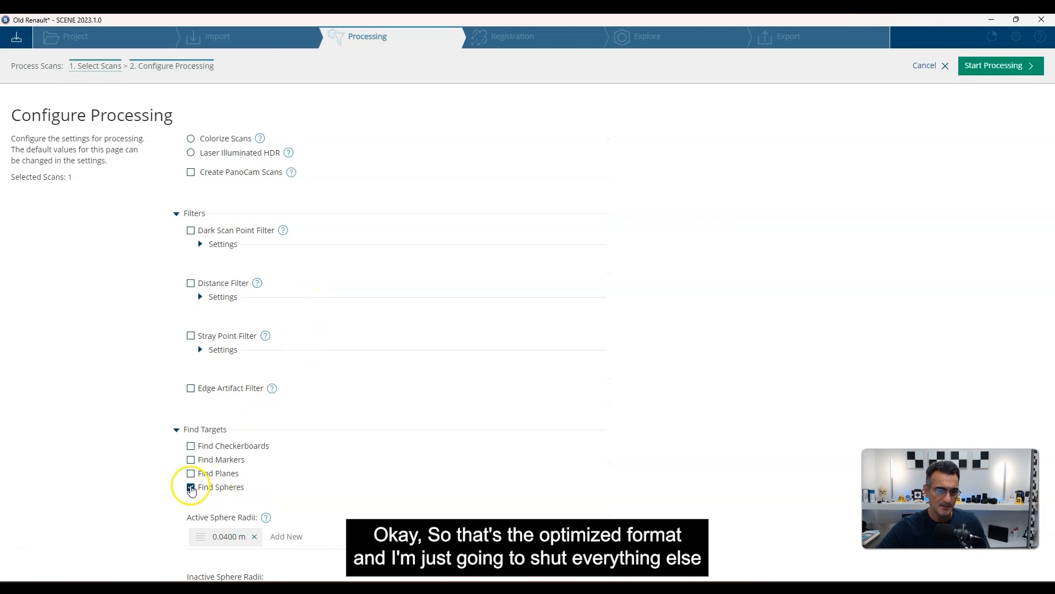
pyautogui.click(190, 487)
pyautogui.scroll(-3, 249, 471)
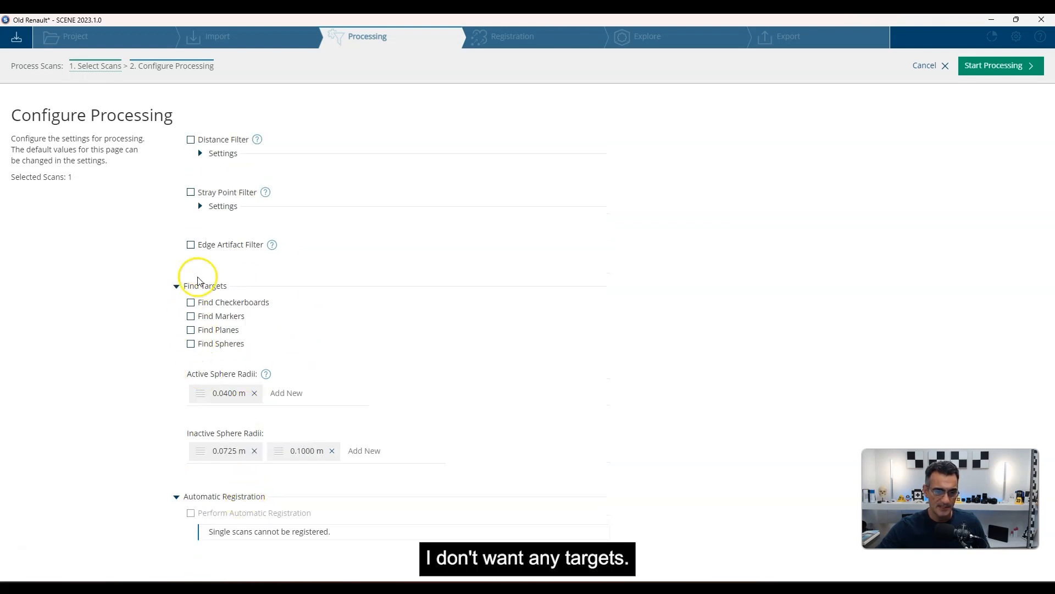
pyautogui.scroll(3, 269, 303)
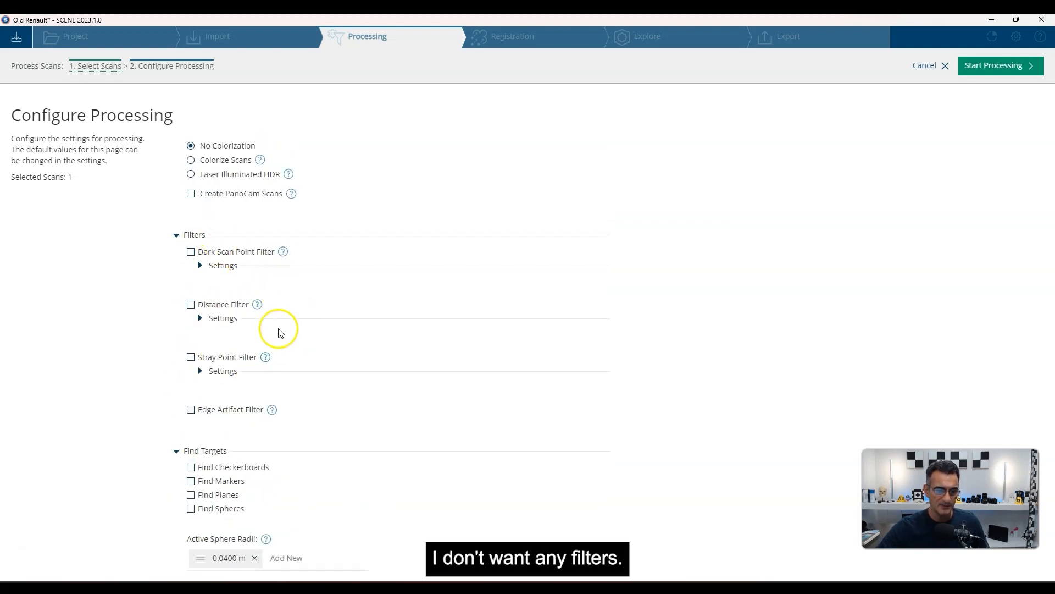
pyautogui.scroll(-3, 280, 399)
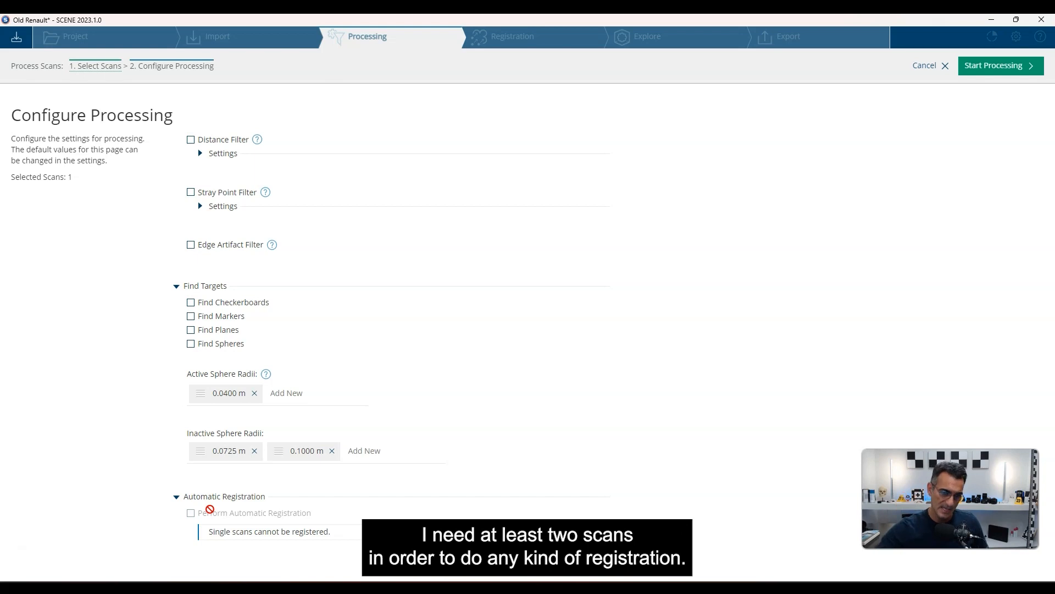
# - Process the selected scan with the current settings and acknowledge the processing results
pyautogui.scroll(5, 276, 325)
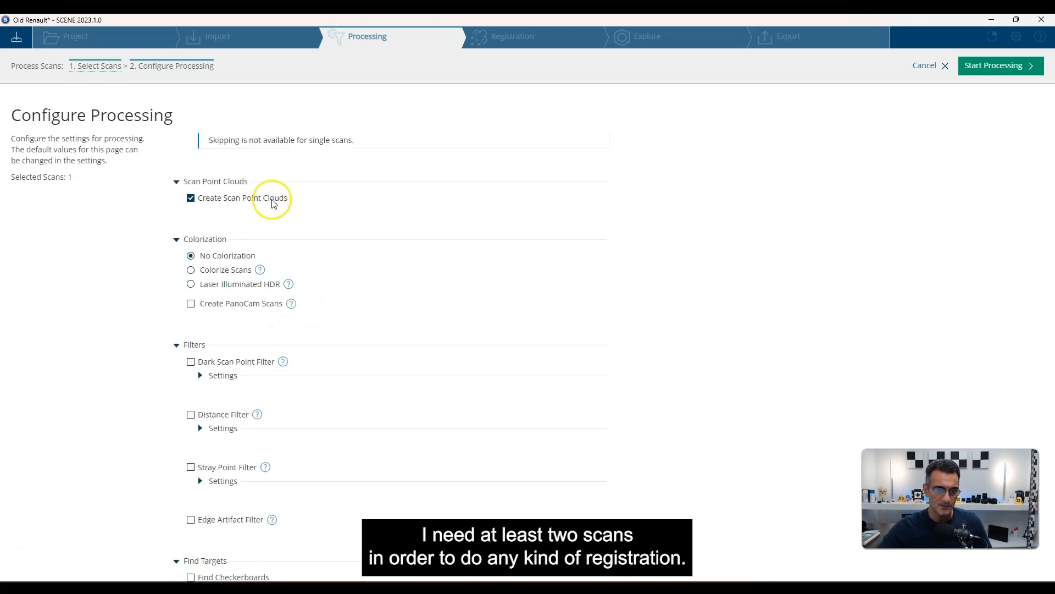
pyautogui.click(991, 71)
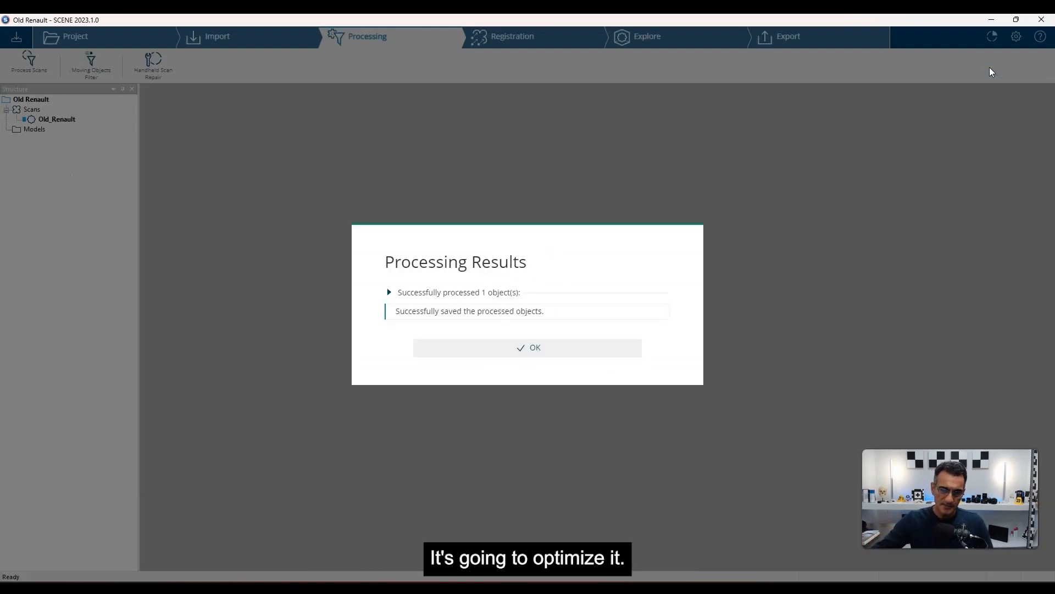
pyautogui.click(545, 353)
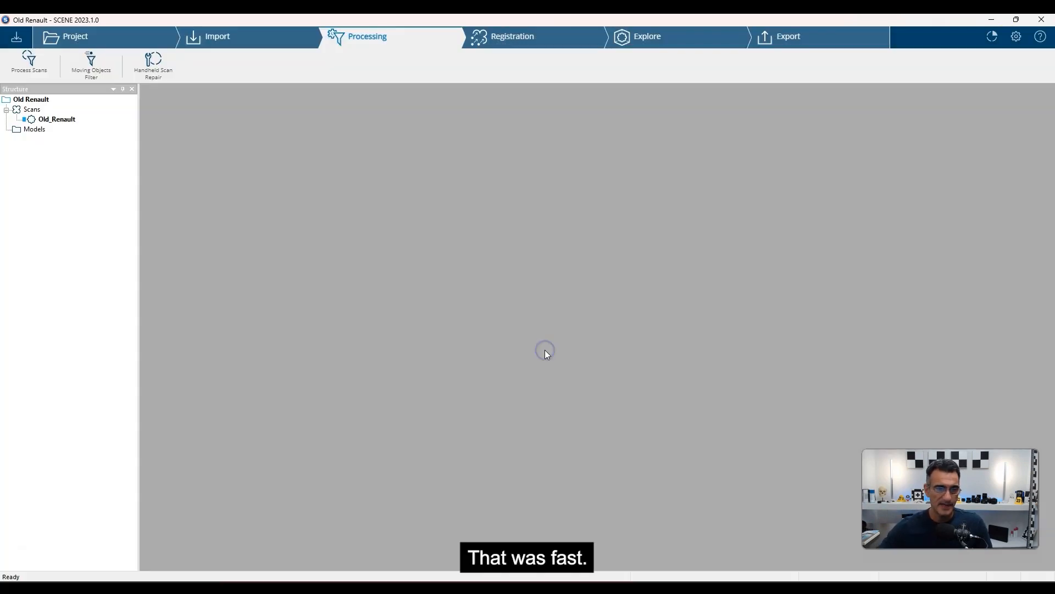
# - Open the processed Old_Renault scan in 3D and examine the roof and hood from several angles for gaps
pyautogui.doubleClick(60, 119)
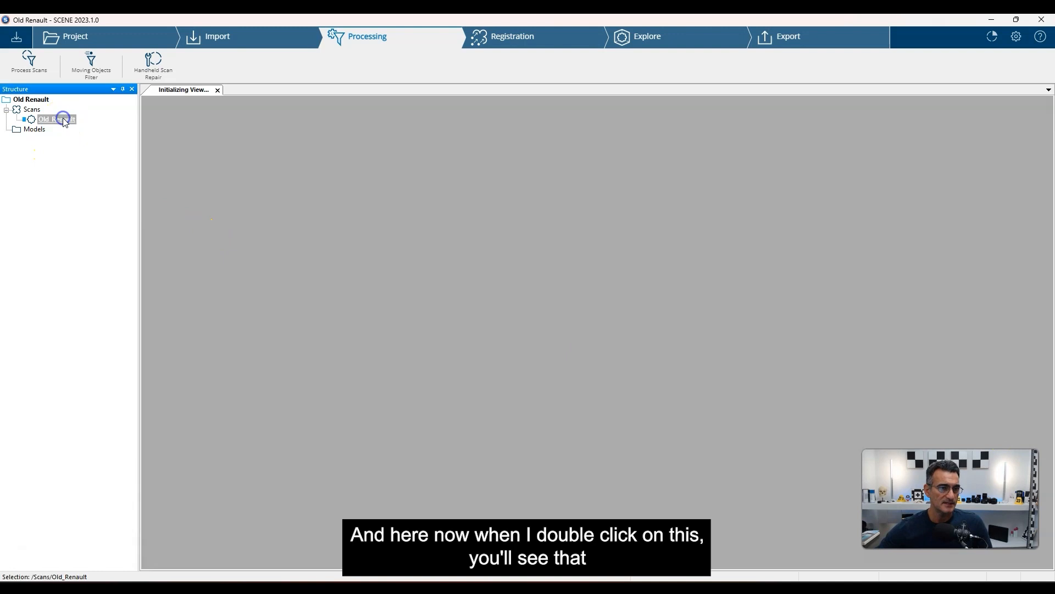
pyautogui.moveTo(529, 427); pyautogui.dragTo(521, 346)
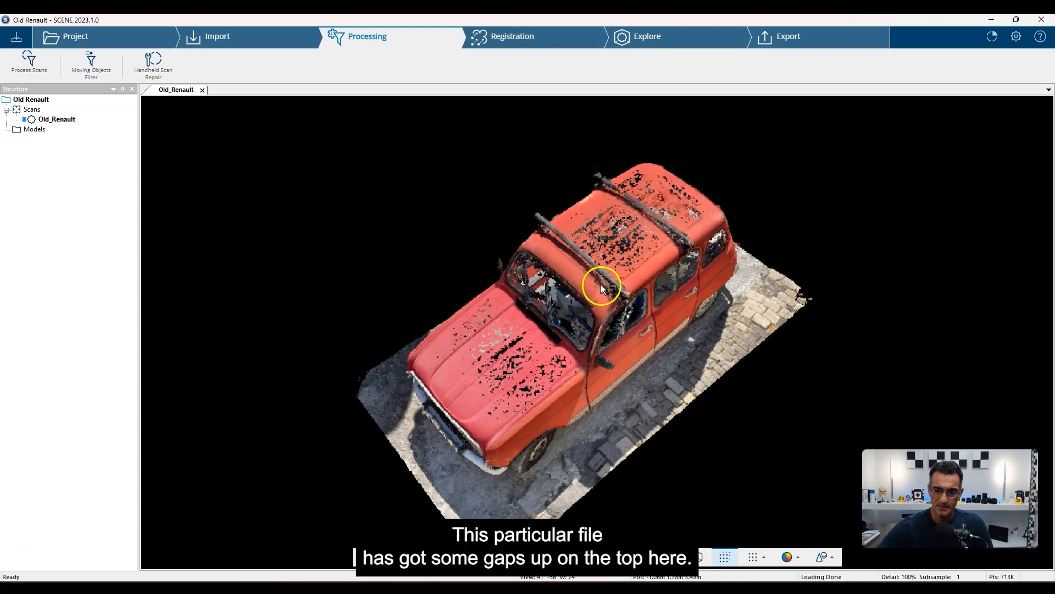
pyautogui.scroll(2, 601, 284)
pyautogui.moveTo(601, 285); pyautogui.dragTo(466, 263)
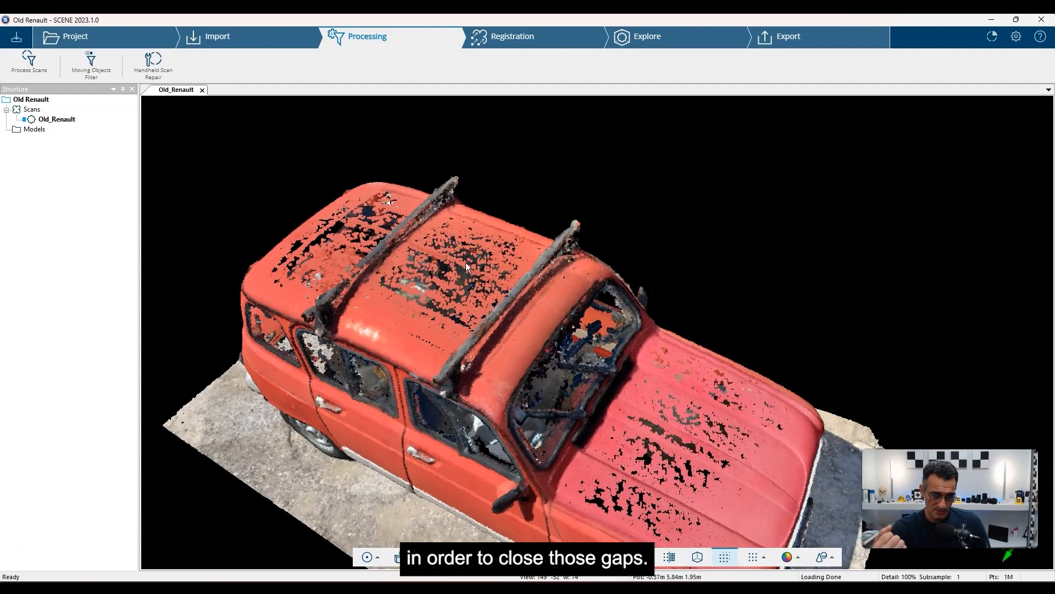
pyautogui.scroll(-4, 516, 339)
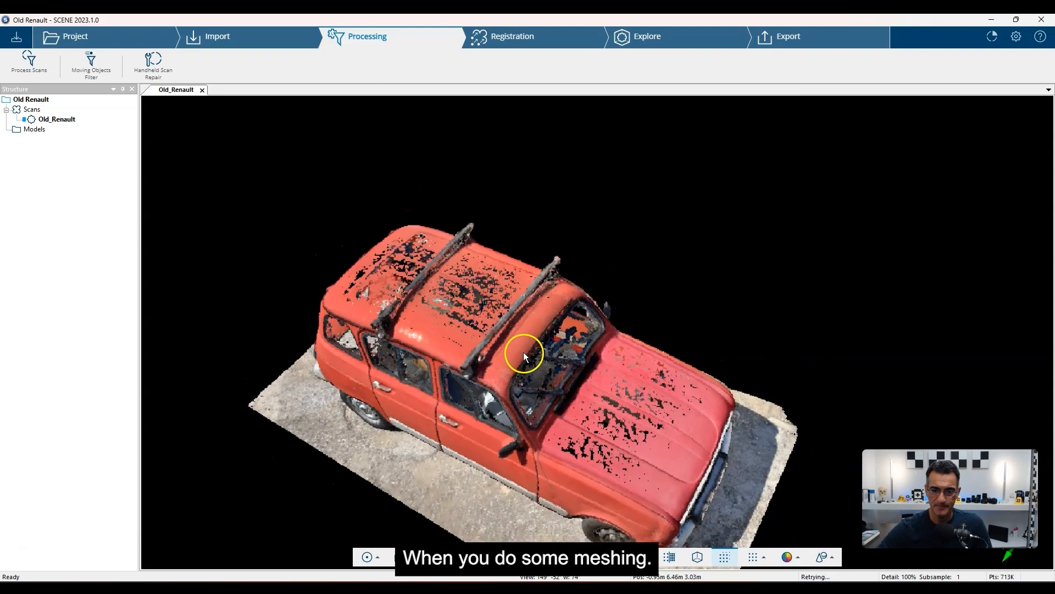
pyautogui.moveTo(517, 361); pyautogui.dragTo(573, 319)
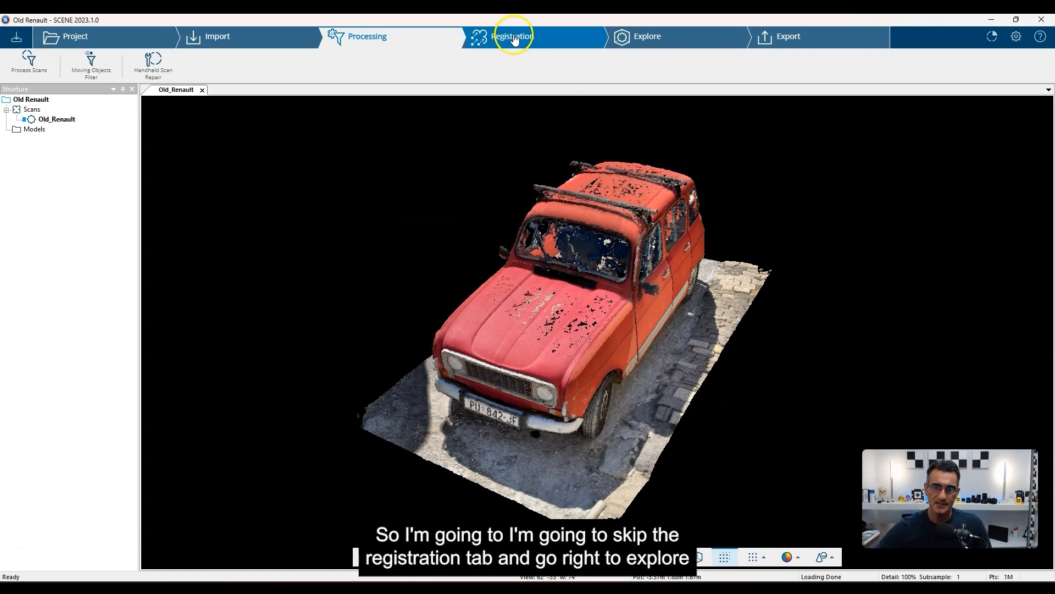
# - Switch to the Explore stage and select all points of the car's point cloud
pyautogui.click(649, 38)
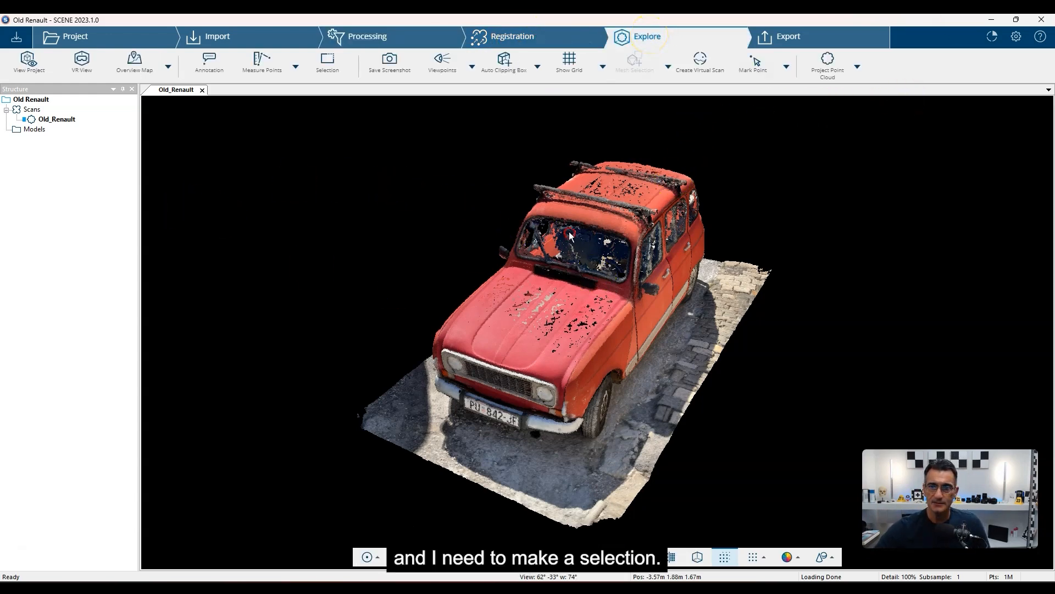
pyautogui.moveTo(570, 235); pyautogui.dragTo(587, 244, button='right')
pyautogui.moveTo(614, 301)
pyautogui.mouseDown()
pyautogui.moveTo(589, 308)
pyautogui.moveTo(628, 290)
pyautogui.mouseUp()
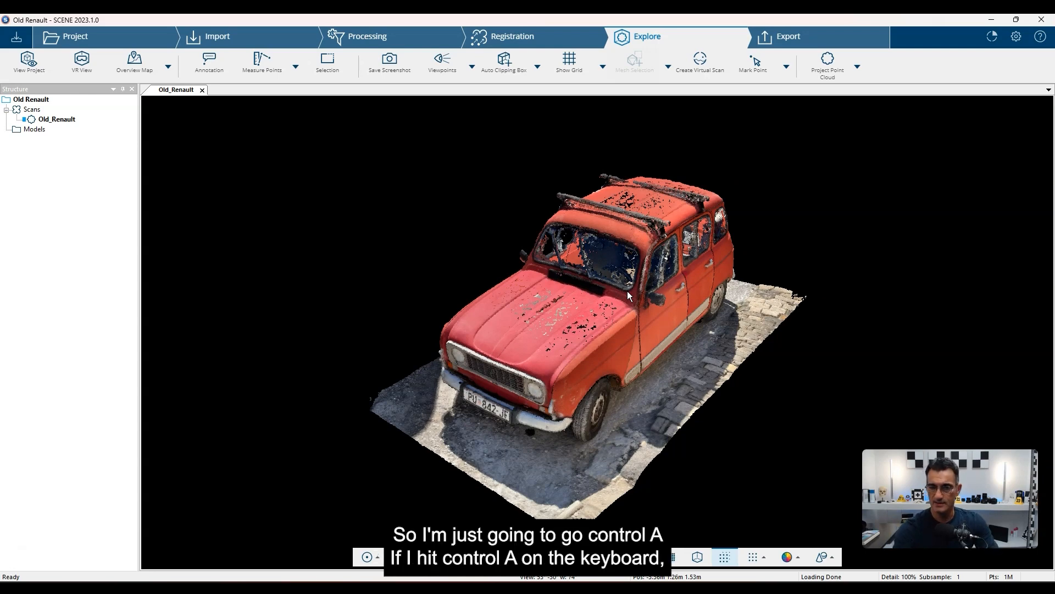
pyautogui.hotkey('ctrl', 'a')
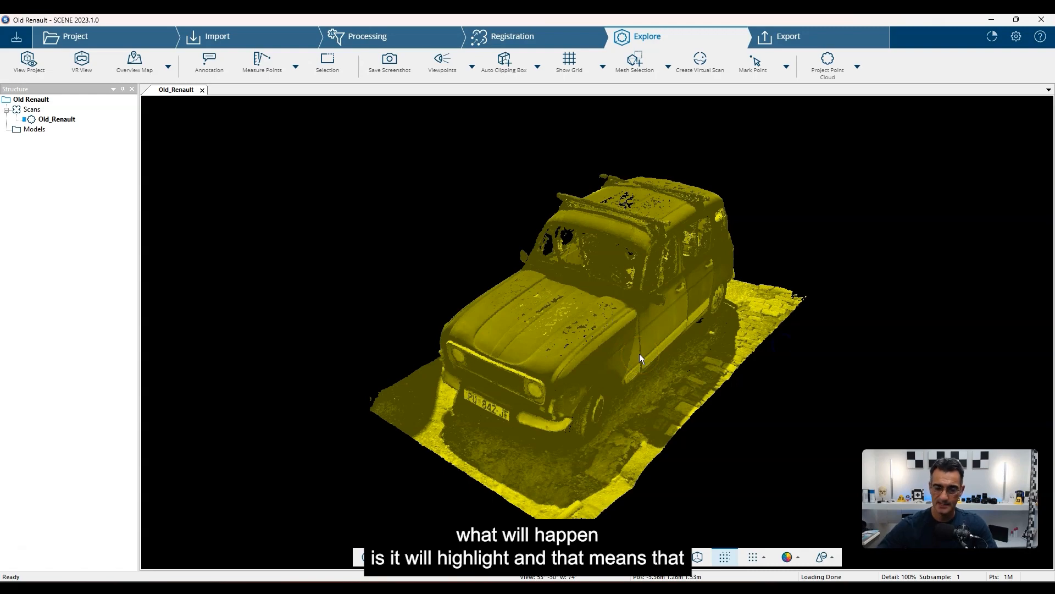
pyautogui.scroll(-2, 598, 384)
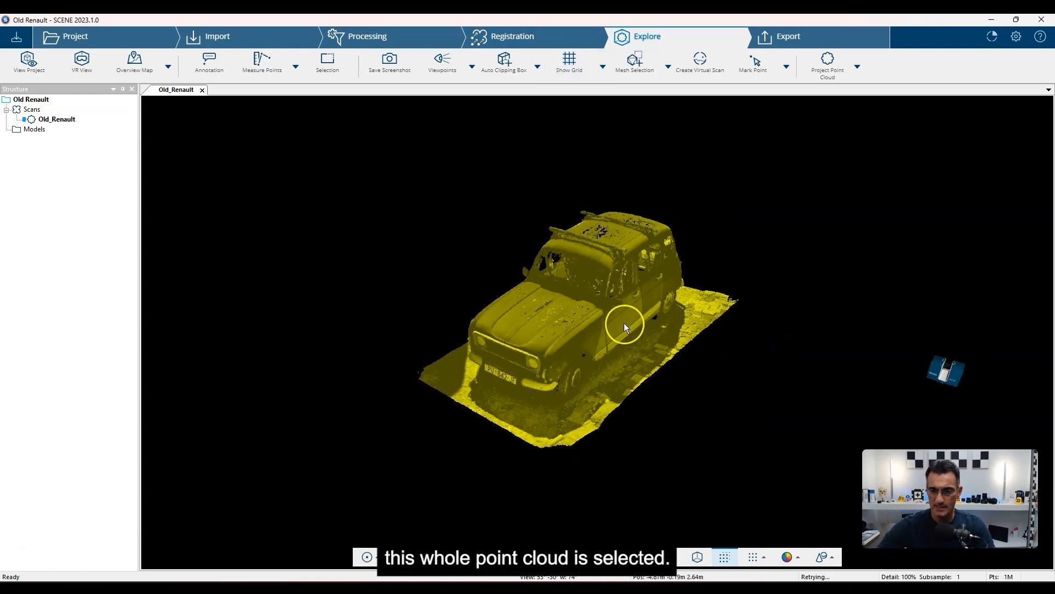
pyautogui.scroll(3, 677, 321)
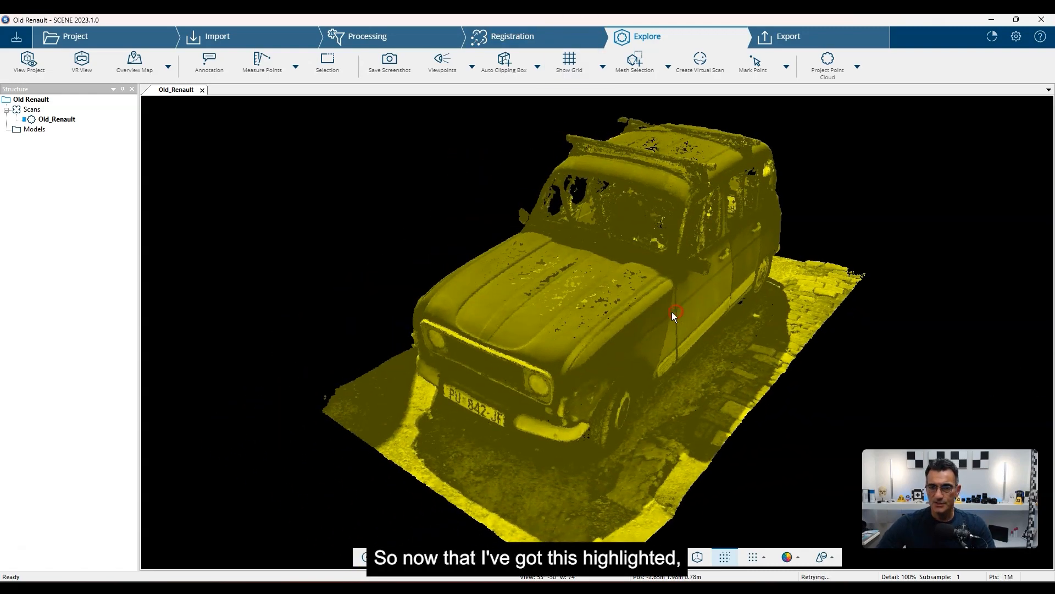
pyautogui.moveTo(648, 307); pyautogui.dragTo(614, 279)
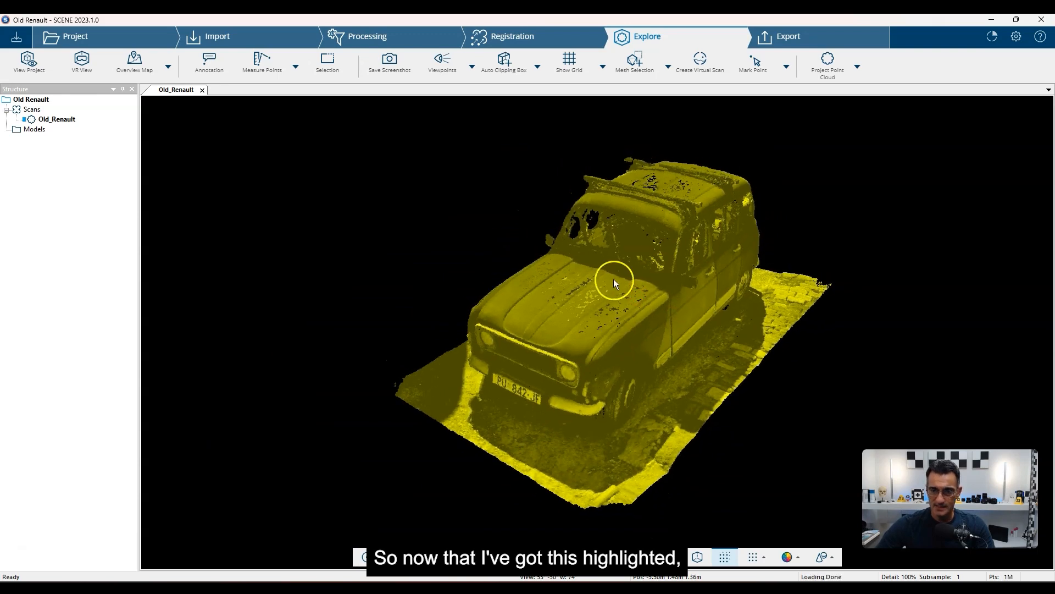
# - Review the gap filling options in the Create Mesh settings and close them without creating a mesh
pyautogui.click(635, 72)
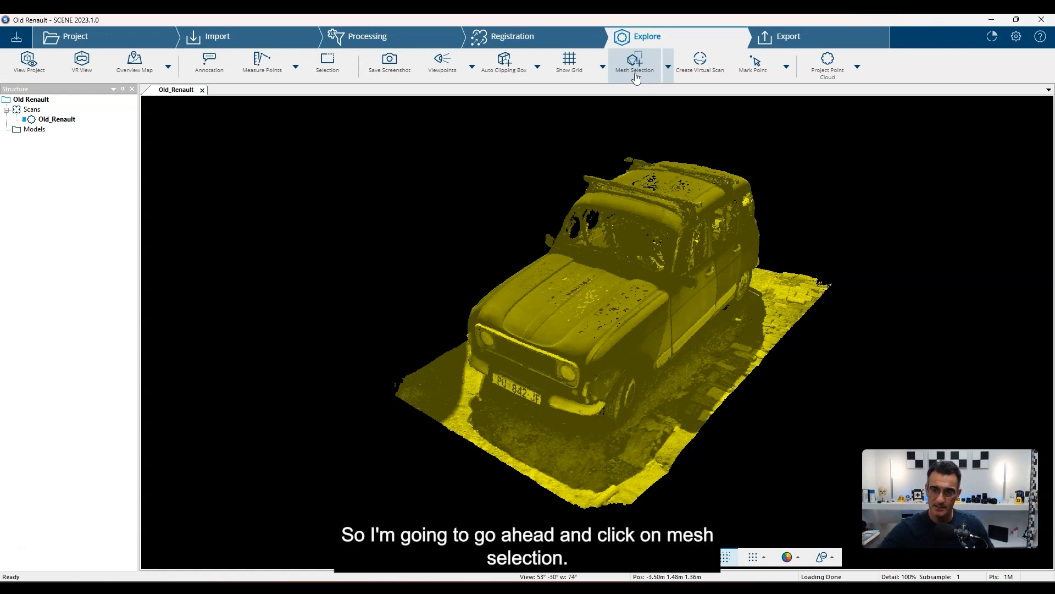
pyautogui.click(636, 77)
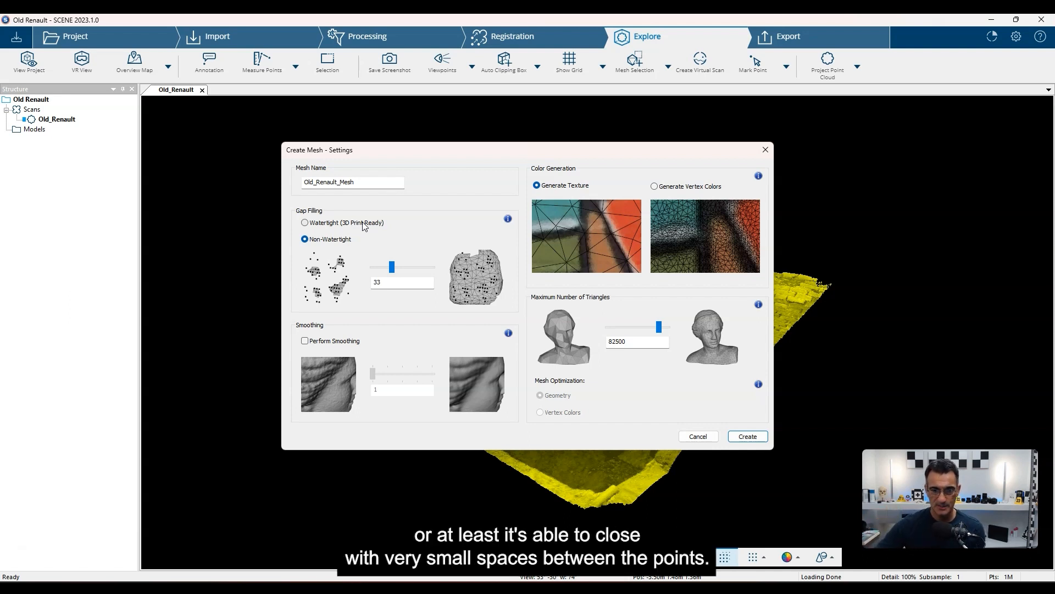
pyautogui.click(698, 436)
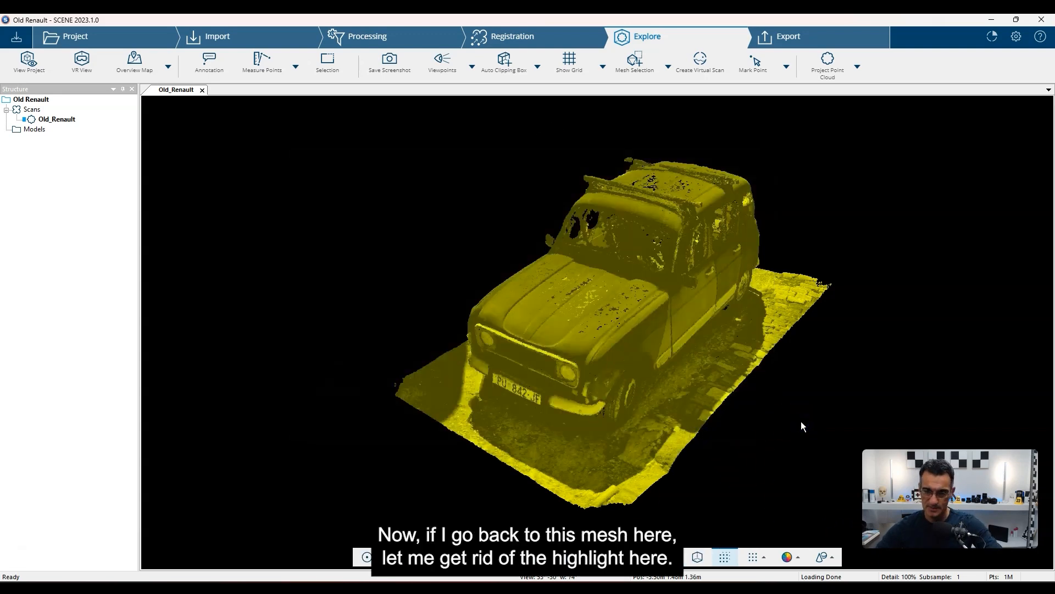
# - Clear the point selection and examine the car's front, underside and sides for holes in the point cloud
pyautogui.moveTo(687, 359); pyautogui.dragTo(678, 357)
pyautogui.moveTo(712, 384); pyautogui.dragTo(664, 361)
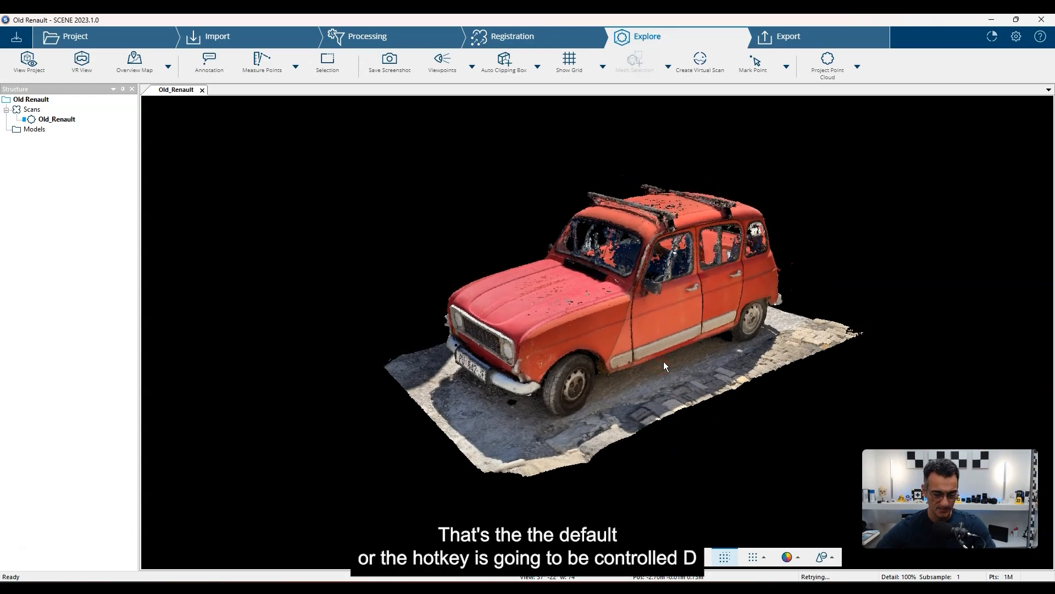
pyautogui.scroll(5, 667, 348)
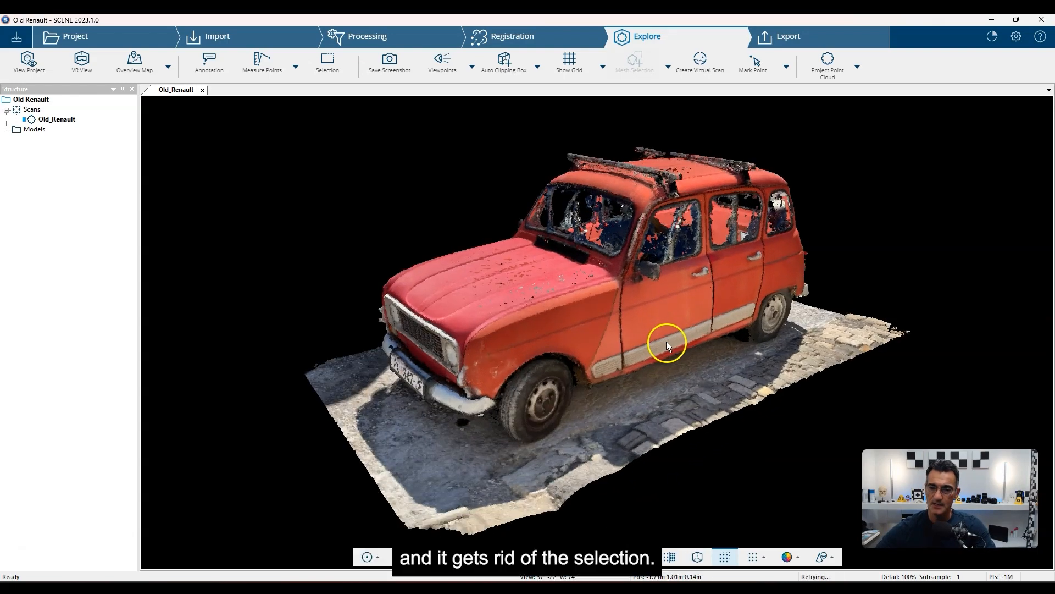
pyautogui.moveTo(664, 321); pyautogui.dragTo(601, 306)
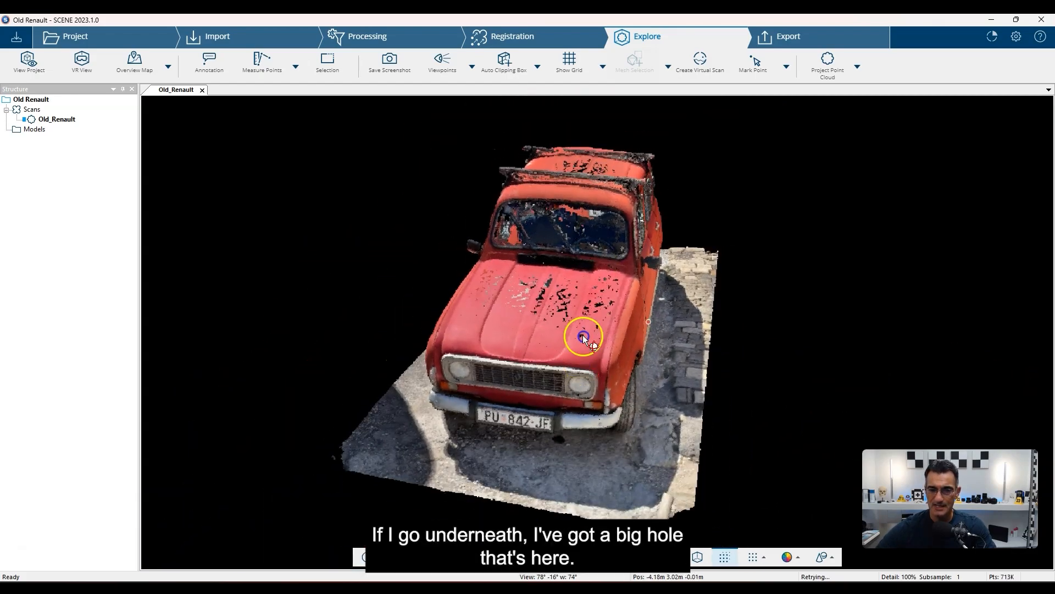
pyautogui.moveTo(583, 335); pyautogui.dragTo(591, 376)
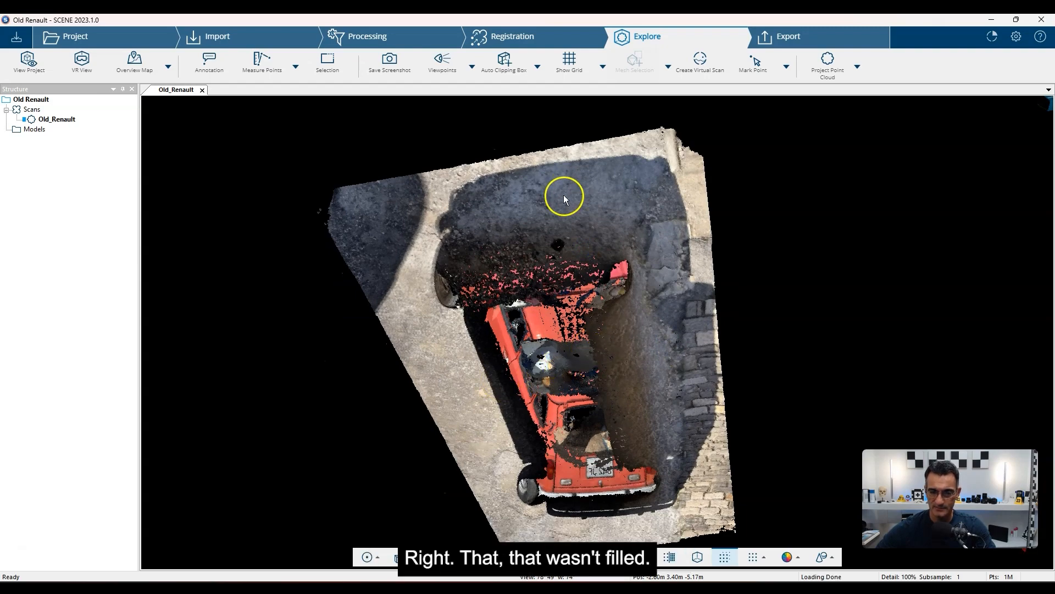
pyautogui.moveTo(561, 193); pyautogui.dragTo(522, 336)
pyautogui.scroll(3, 525, 333)
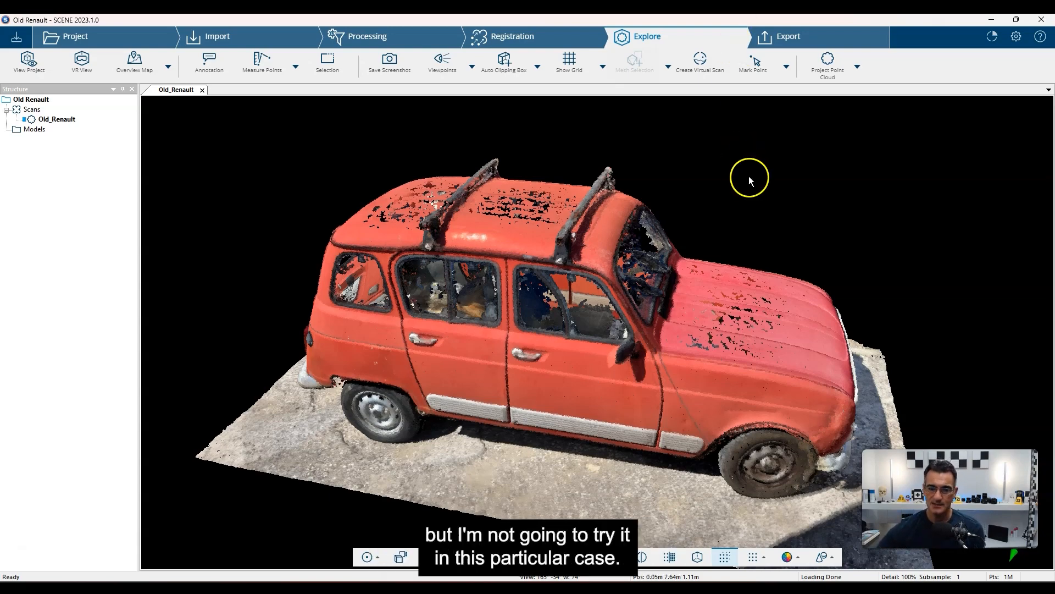
pyautogui.moveTo(801, 358); pyautogui.dragTo(526, 357)
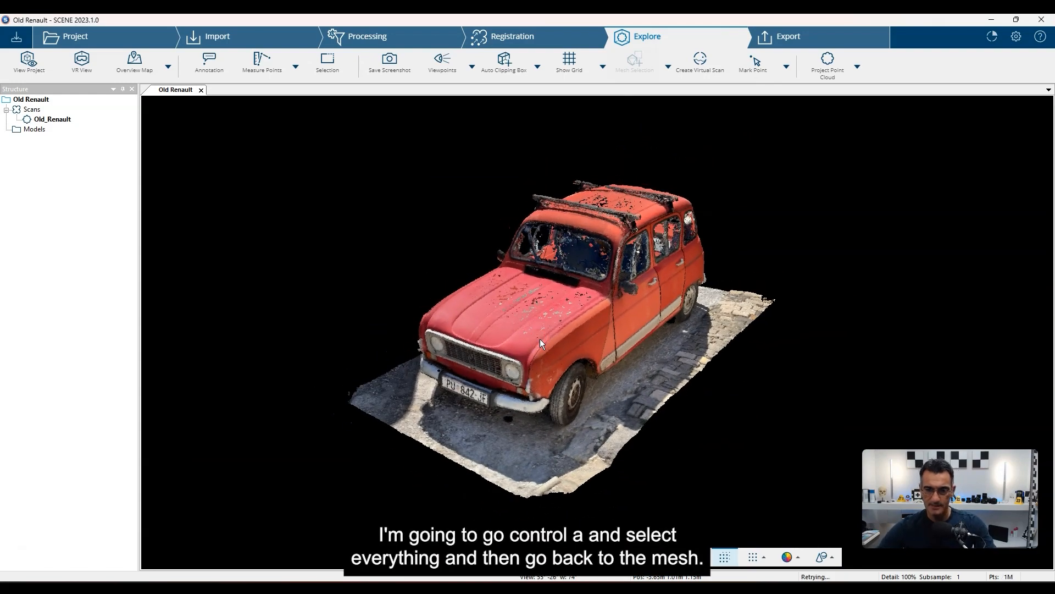
# - Select the whole point cloud and create a non-watertight Old_Renault_Mesh with gap filling 30, generated texture and at most 82500 triangles
pyautogui.hotkey('ctrl', 'a')
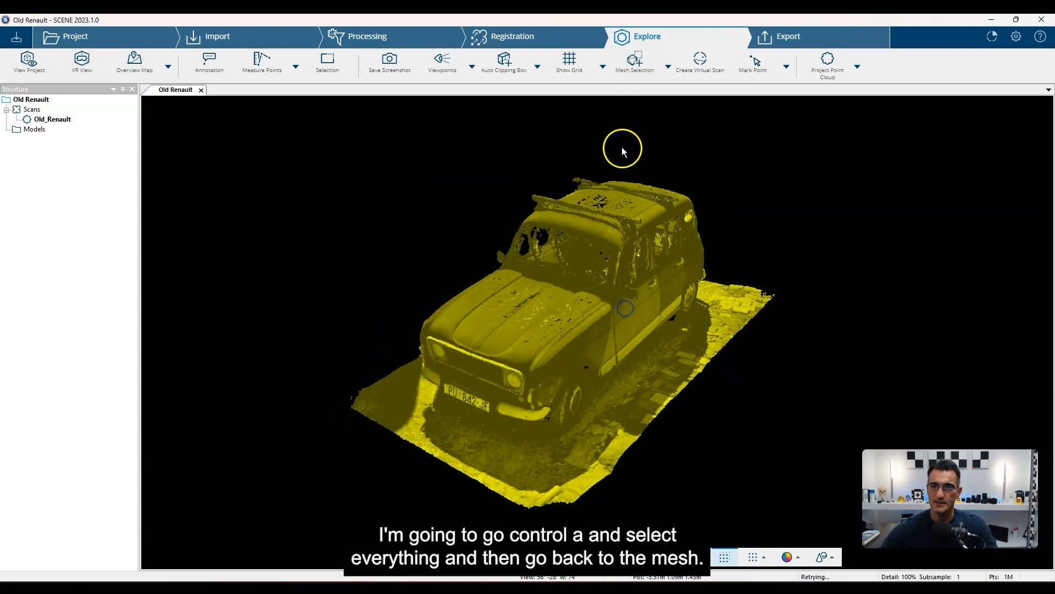
pyautogui.click(634, 62)
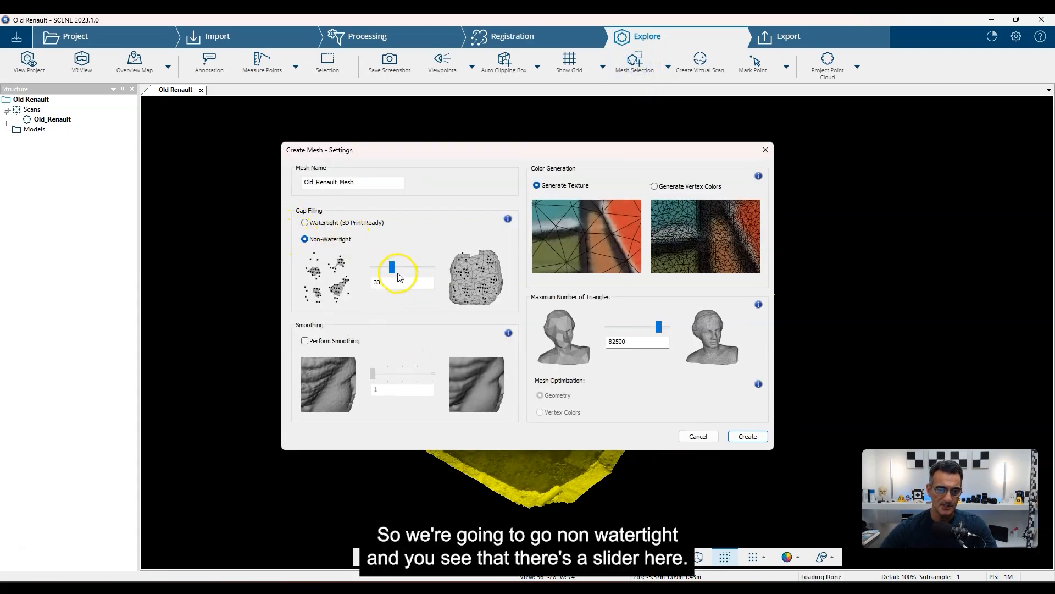
pyautogui.moveTo(392, 266); pyautogui.dragTo(447, 265)
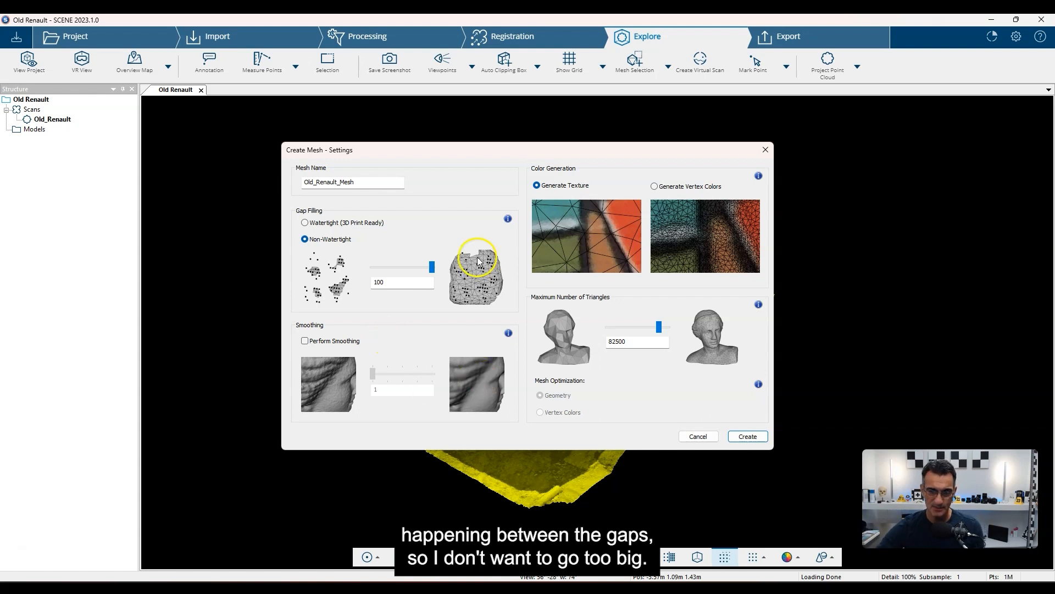
pyautogui.moveTo(433, 269); pyautogui.dragTo(364, 262)
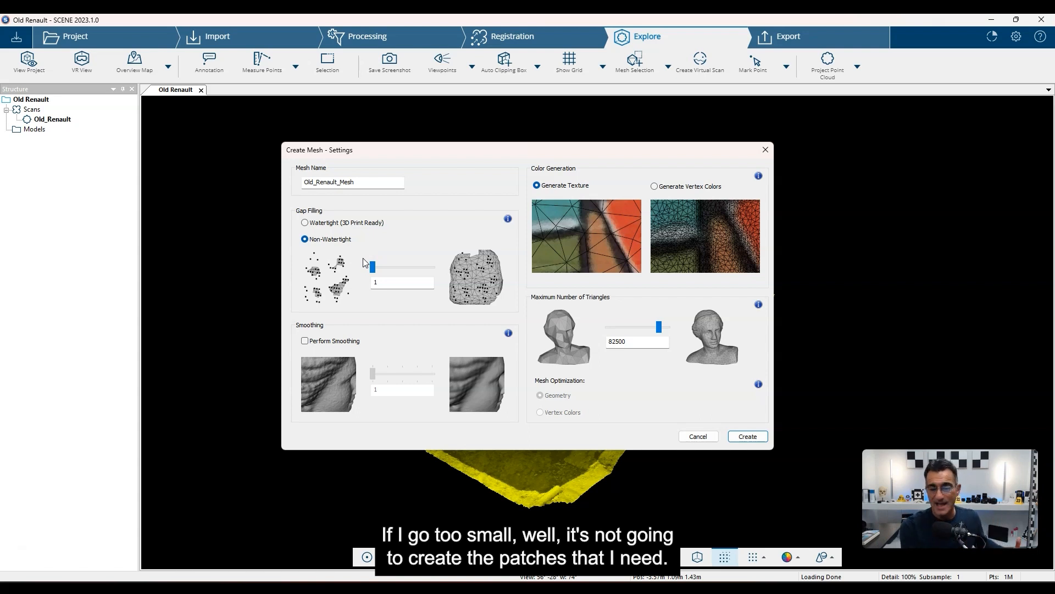
pyautogui.click(490, 113)
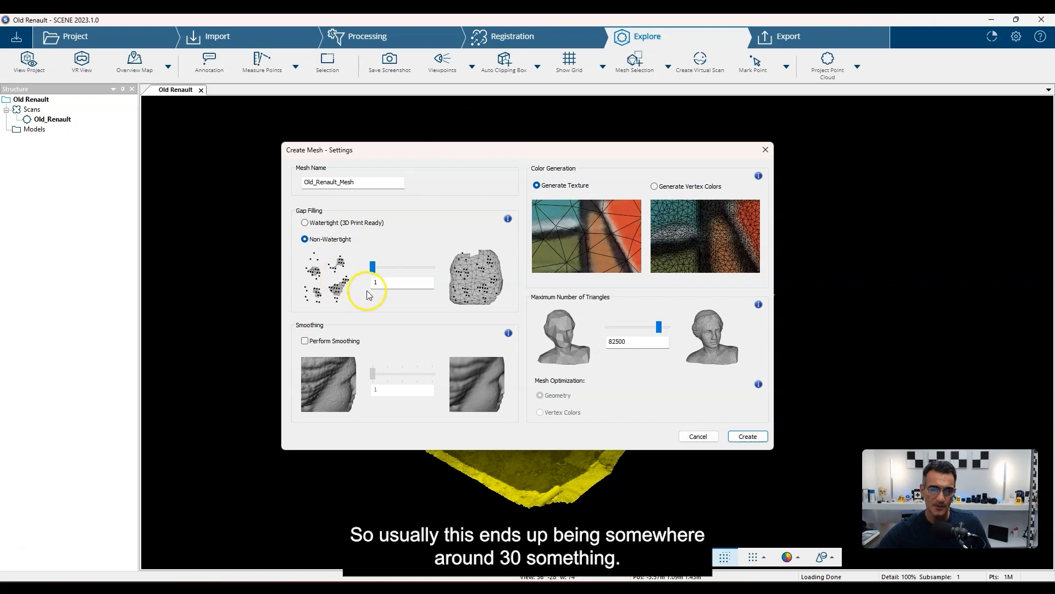
pyautogui.moveTo(373, 266); pyautogui.dragTo(394, 267)
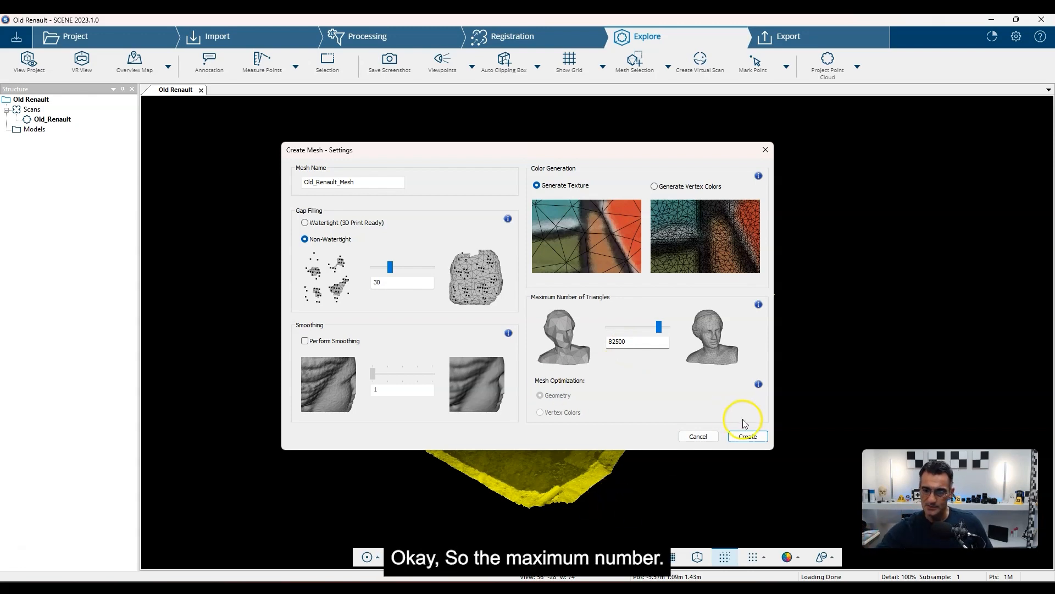
pyautogui.click(751, 437)
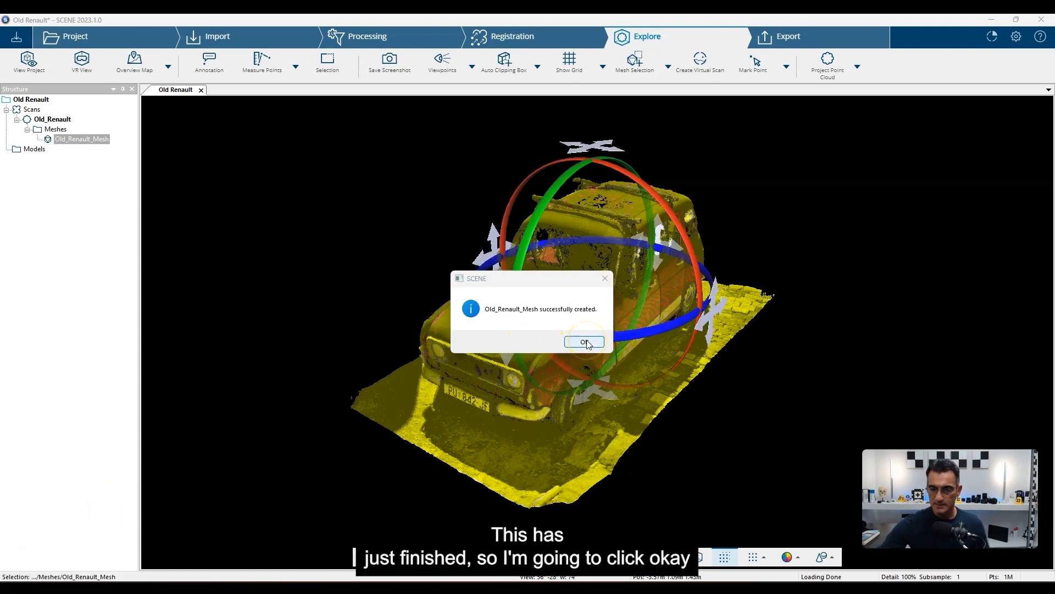
pyautogui.click(584, 341)
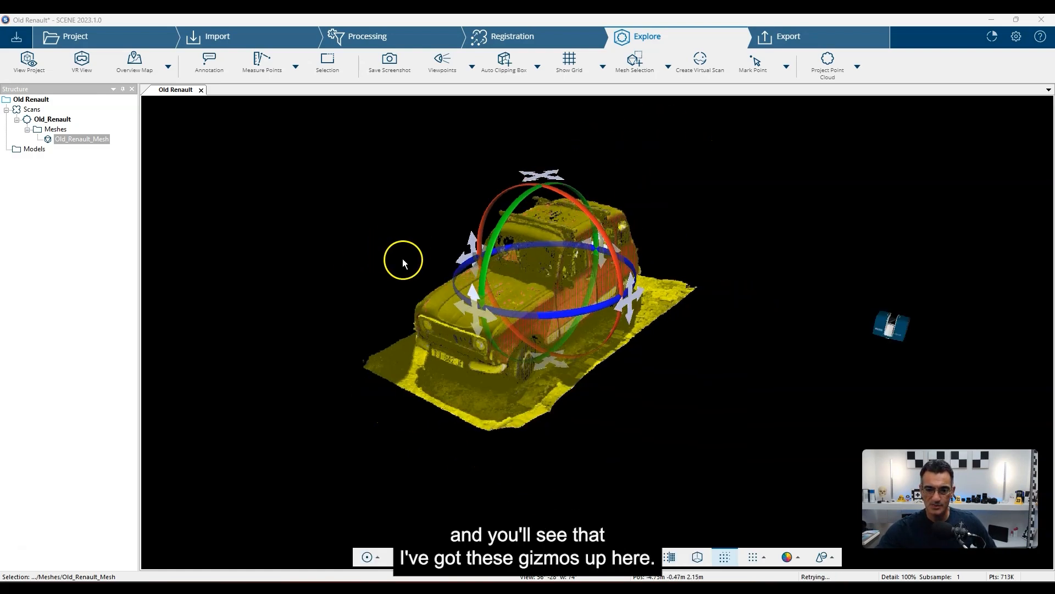
# - Move the new mesh off the highlighted point cloud into the empty space beside it
pyautogui.moveTo(388, 279); pyautogui.dragTo(440, 316)
pyautogui.moveTo(441, 316); pyautogui.dragTo(558, 350, button='middle')
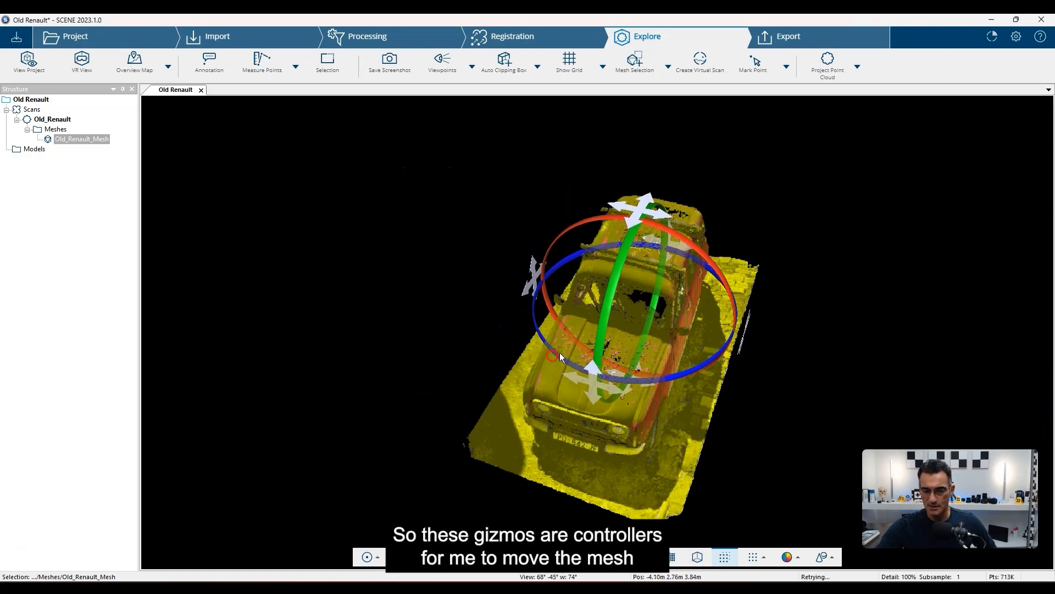
pyautogui.scroll(-2, 557, 349)
pyautogui.moveTo(461, 343); pyautogui.dragTo(483, 341, button='middle')
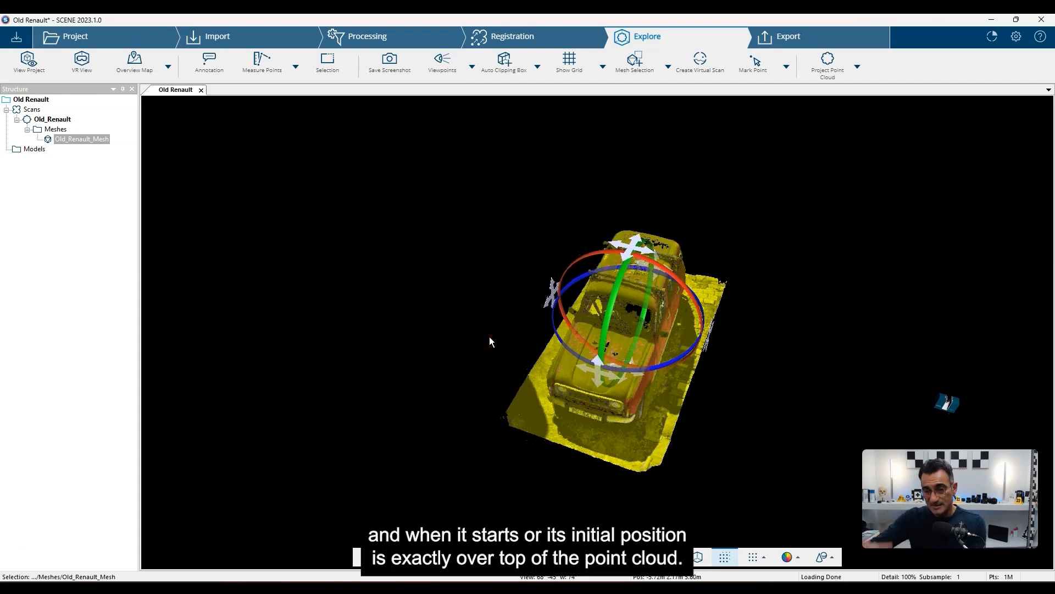
pyautogui.click(579, 283)
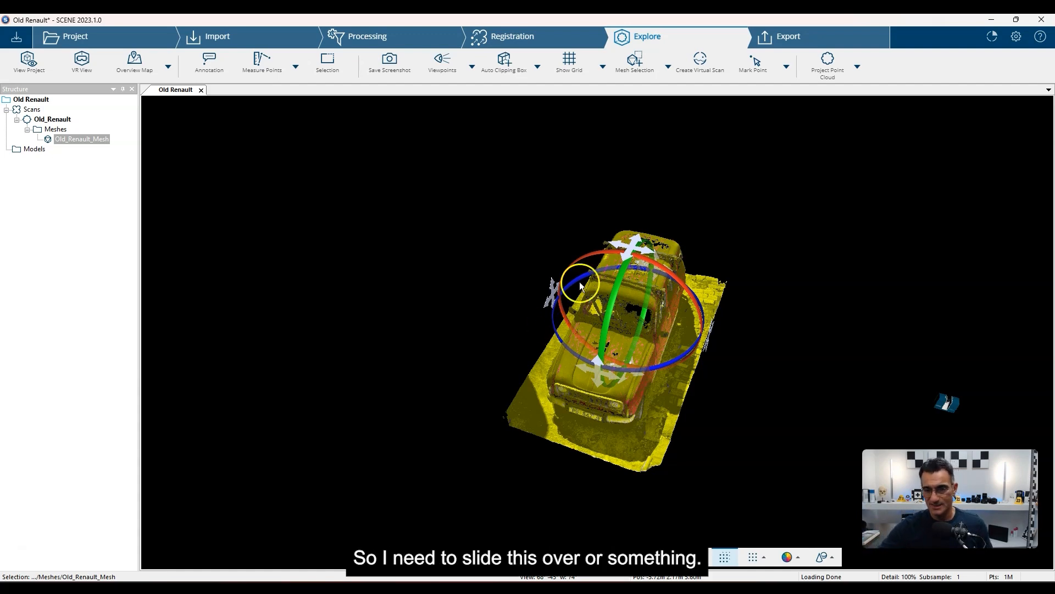
pyautogui.moveTo(636, 250); pyautogui.dragTo(327, 169)
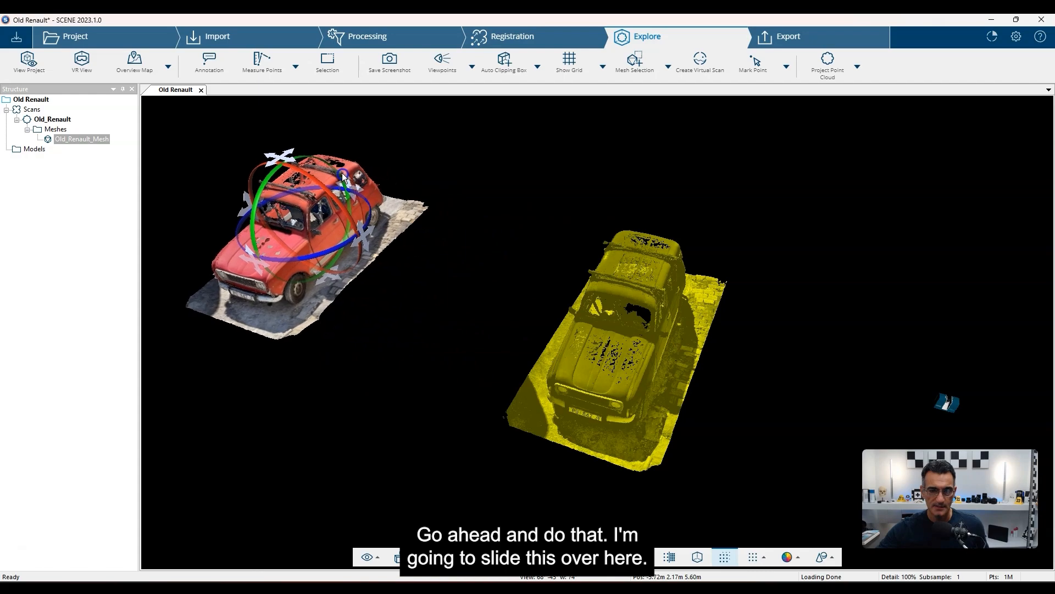
# - Deselect the moved mesh and inspect its hood, roof, windows and sides for remaining holes
pyautogui.click(503, 364)
pyautogui.moveTo(445, 343); pyautogui.dragTo(423, 374)
pyautogui.scroll(10, 423, 374)
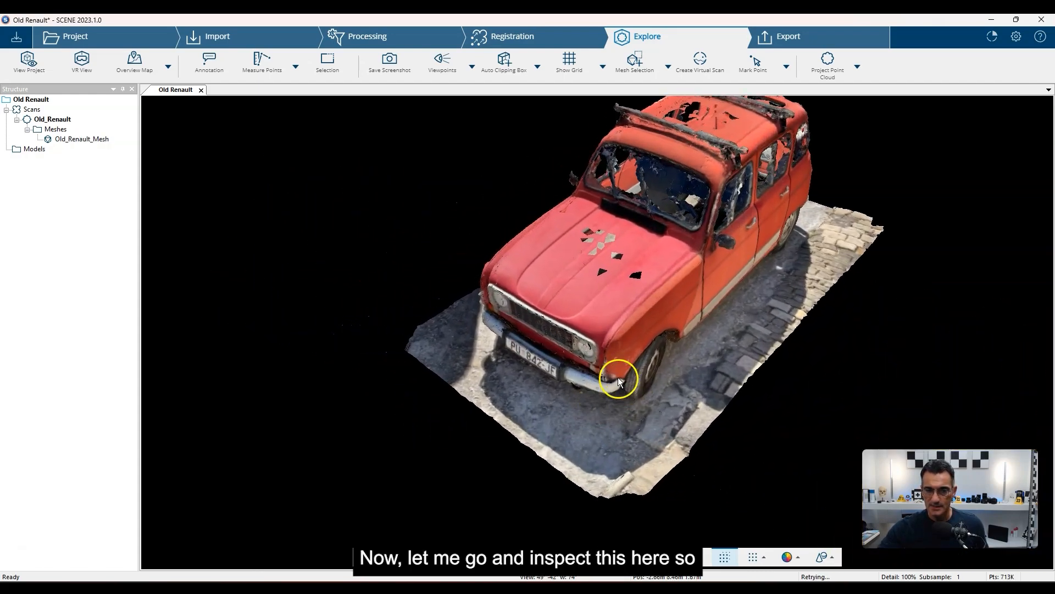
pyautogui.moveTo(539, 298); pyautogui.dragTo(608, 390)
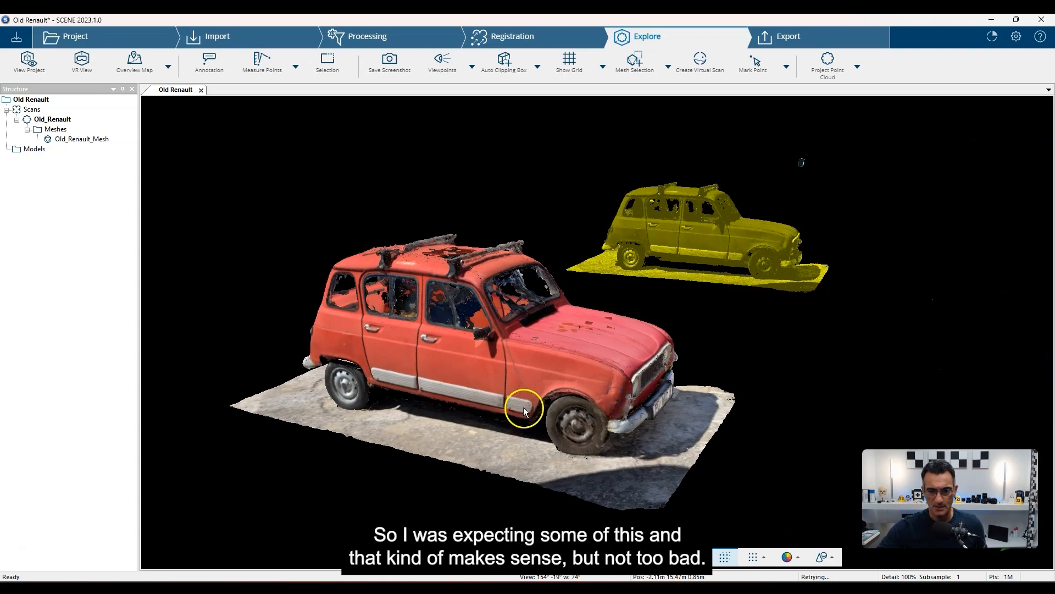
pyautogui.scroll(3, 526, 401)
pyautogui.scroll(-2, 526, 400)
pyautogui.moveTo(526, 401); pyautogui.dragTo(503, 392)
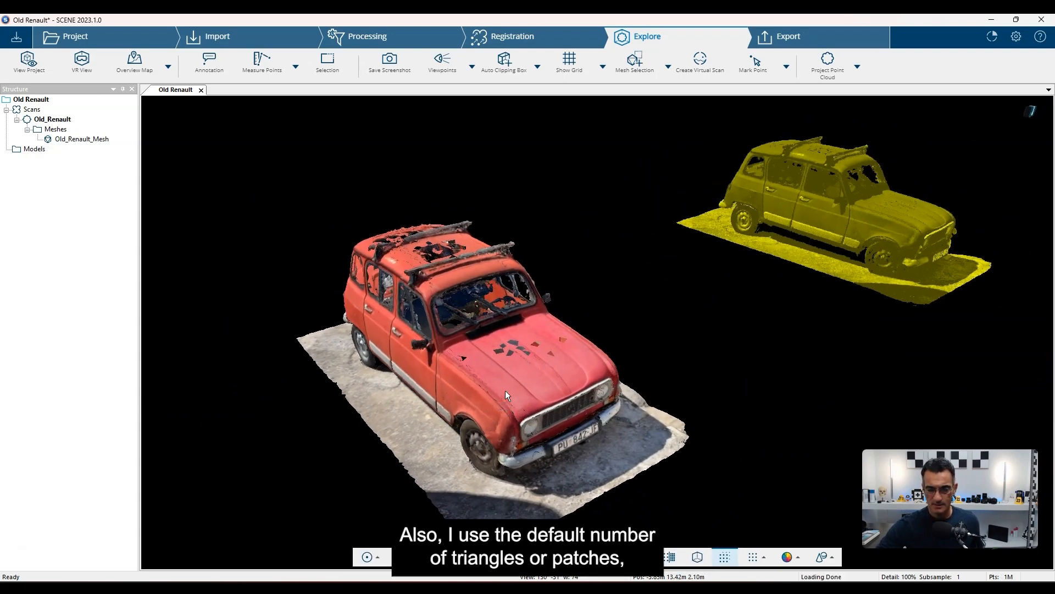
# - Display Old_Renault_Mesh as a wireframe and examine the triangles on the car's front, side and ground
pyautogui.rightClick(506, 291)
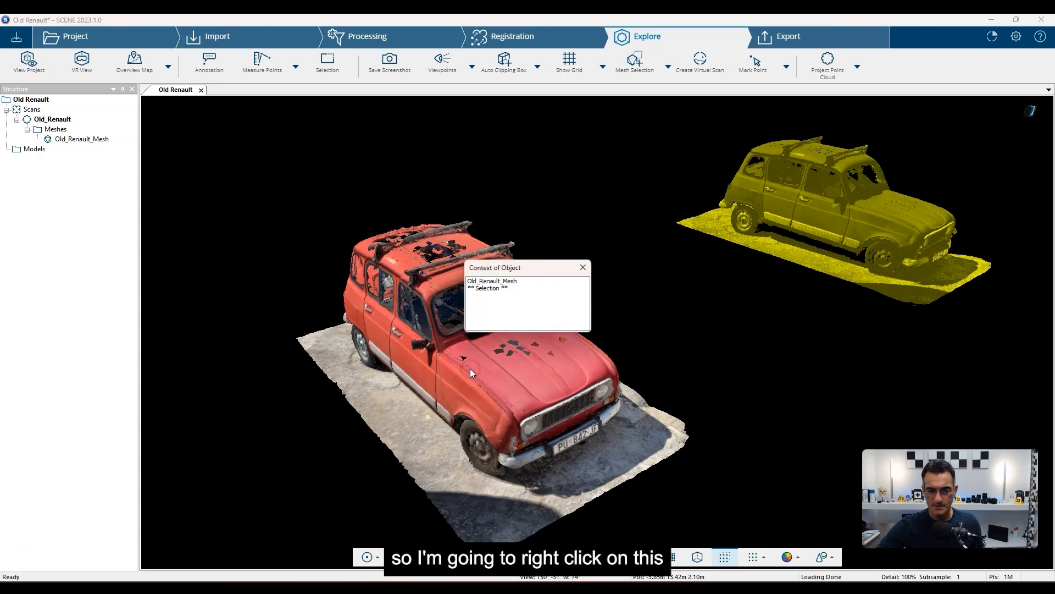
pyautogui.click(495, 281)
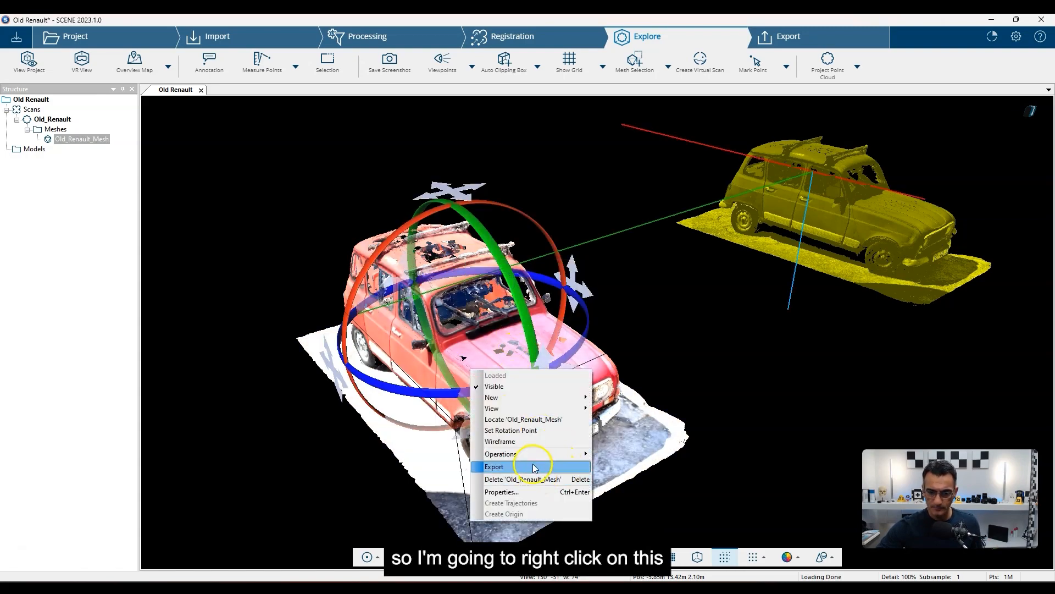
pyautogui.click(520, 443)
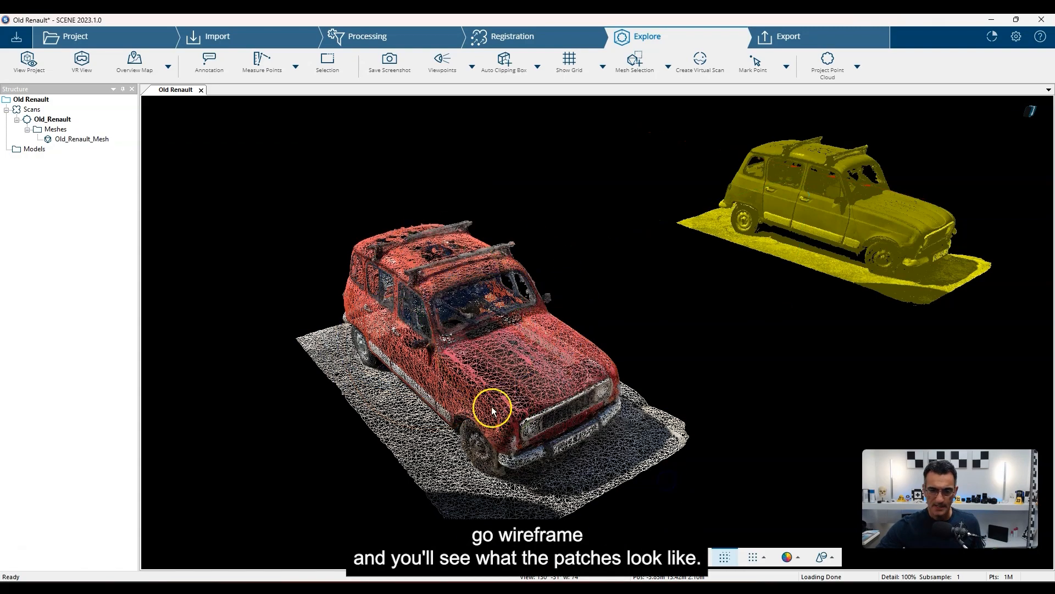
pyautogui.scroll(3, 496, 401)
pyautogui.scroll(4, 469, 382)
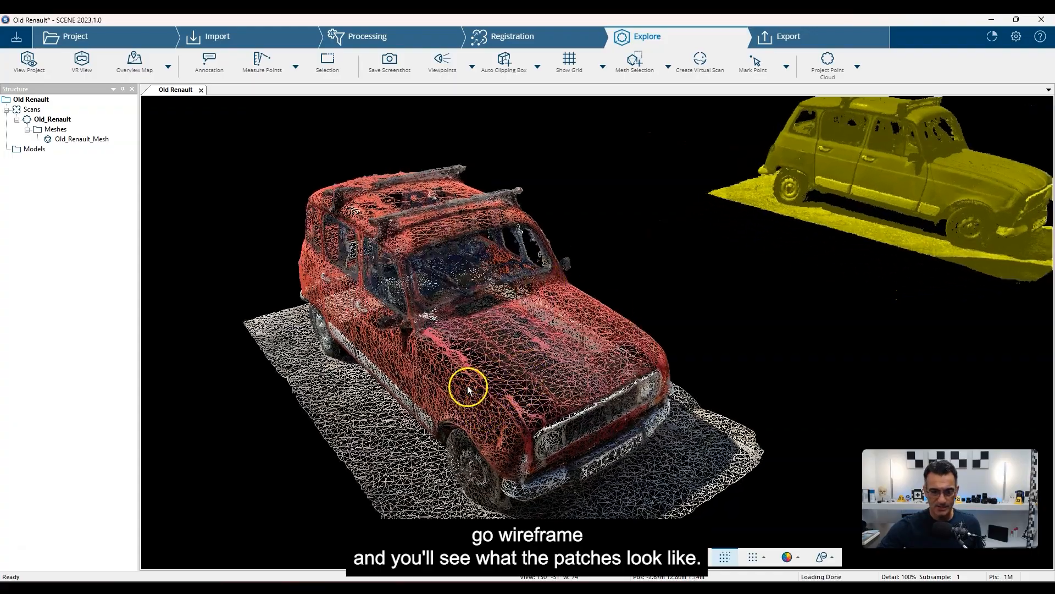
pyautogui.moveTo(524, 397); pyautogui.dragTo(537, 325)
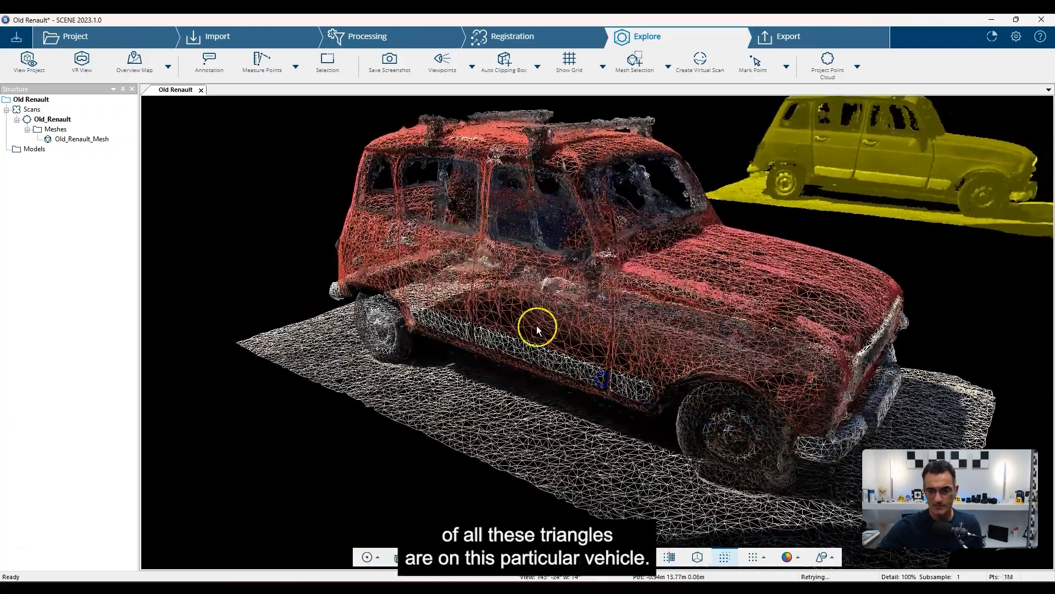
pyautogui.scroll(-5, 572, 247)
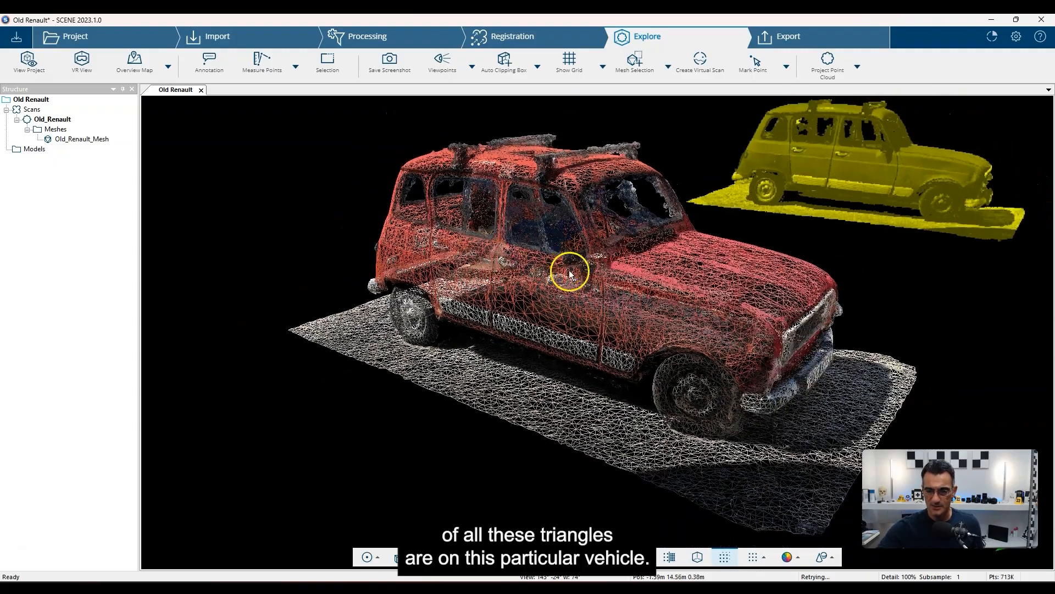
pyautogui.moveTo(595, 299); pyautogui.dragTo(552, 334)
pyautogui.scroll(-3, 550, 335)
pyautogui.moveTo(630, 333); pyautogui.dragTo(580, 378)
# - Turn off the wireframe display of Old_Renault_Mesh
pyautogui.rightClick(562, 374)
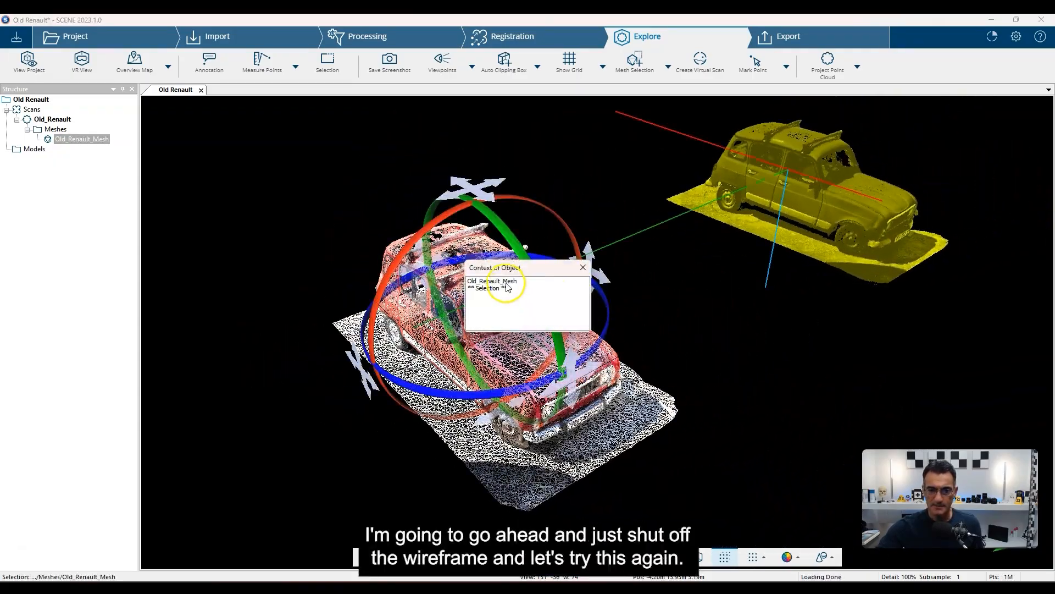
pyautogui.click(503, 280)
pyautogui.click(594, 448)
pyautogui.click(685, 438)
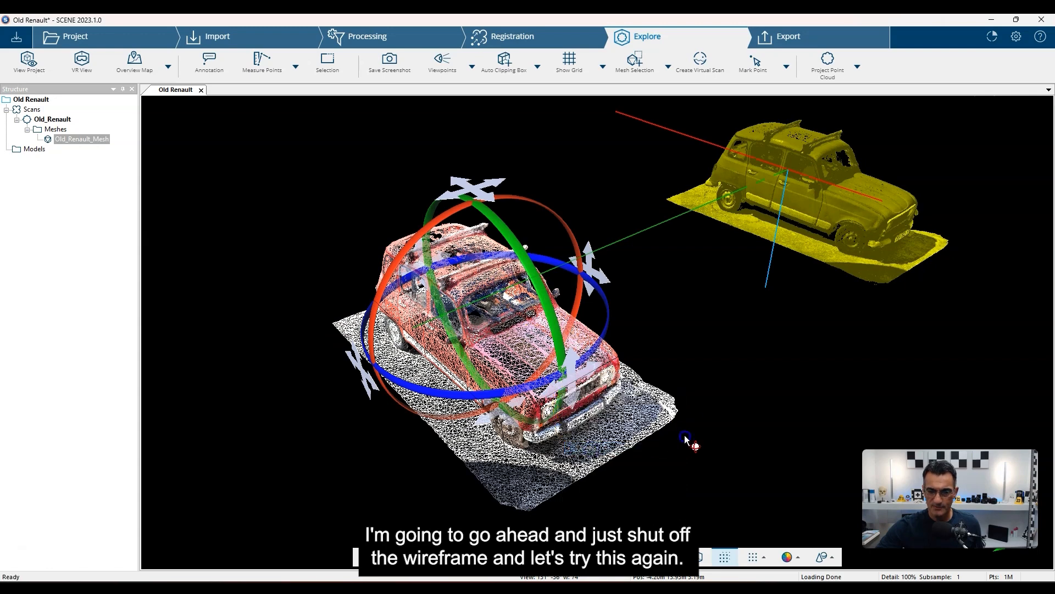
# - Move Old_Renault_Mesh farther away from the highlighted point cloud and deselect it
pyautogui.moveTo(690, 369); pyautogui.dragTo(631, 368)
pyautogui.click(480, 341)
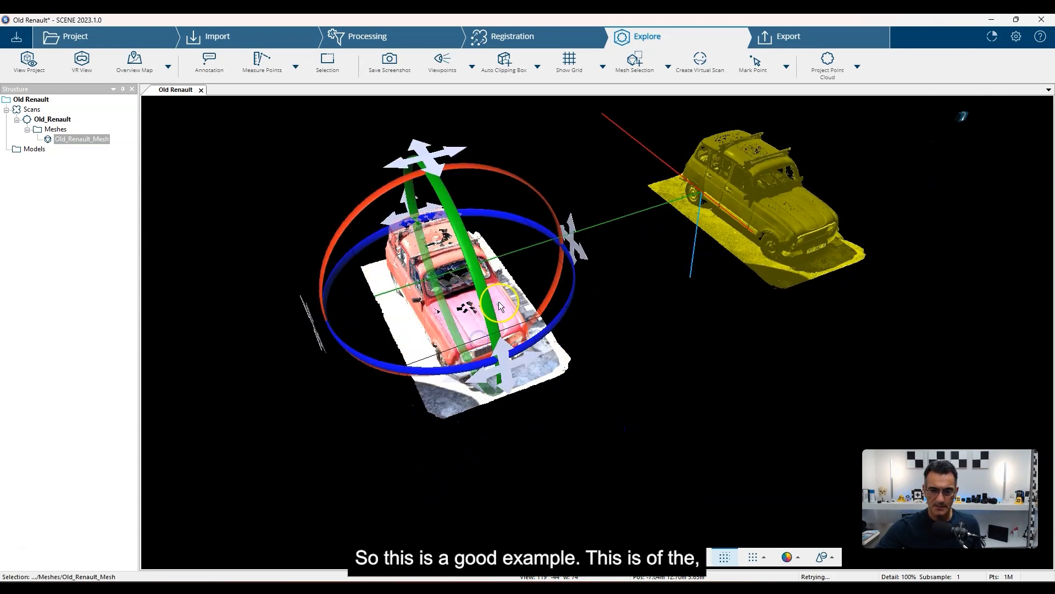
pyautogui.moveTo(454, 172); pyautogui.dragTo(272, 190)
pyautogui.click(687, 313)
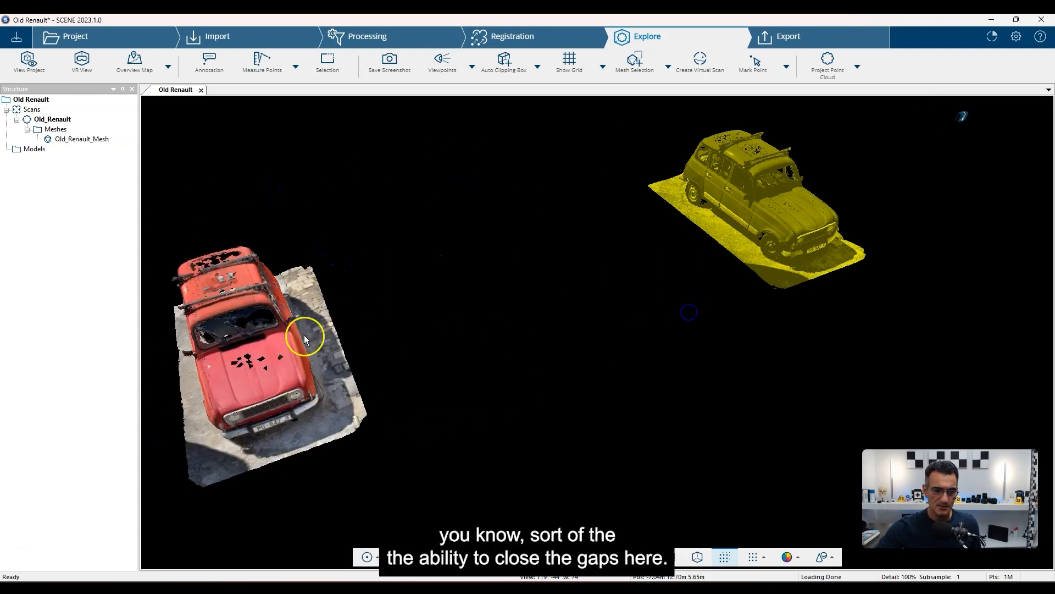
# - Create a second non-watertight mesh from the selected points with gap filling 55, generated texture and at most 82500 triangles
pyautogui.doubleClick(768, 204)
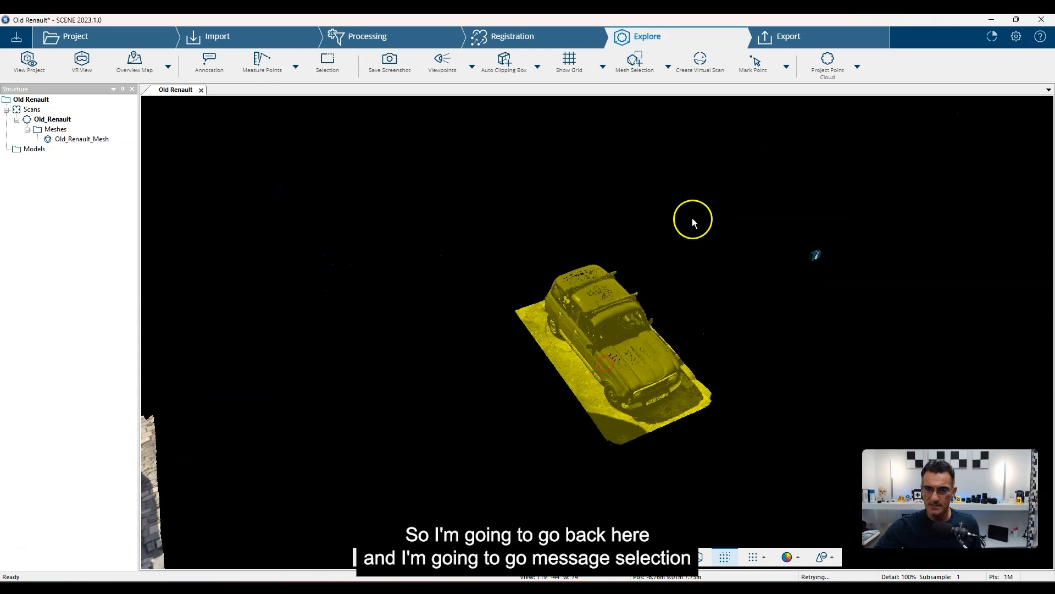
pyautogui.click(641, 70)
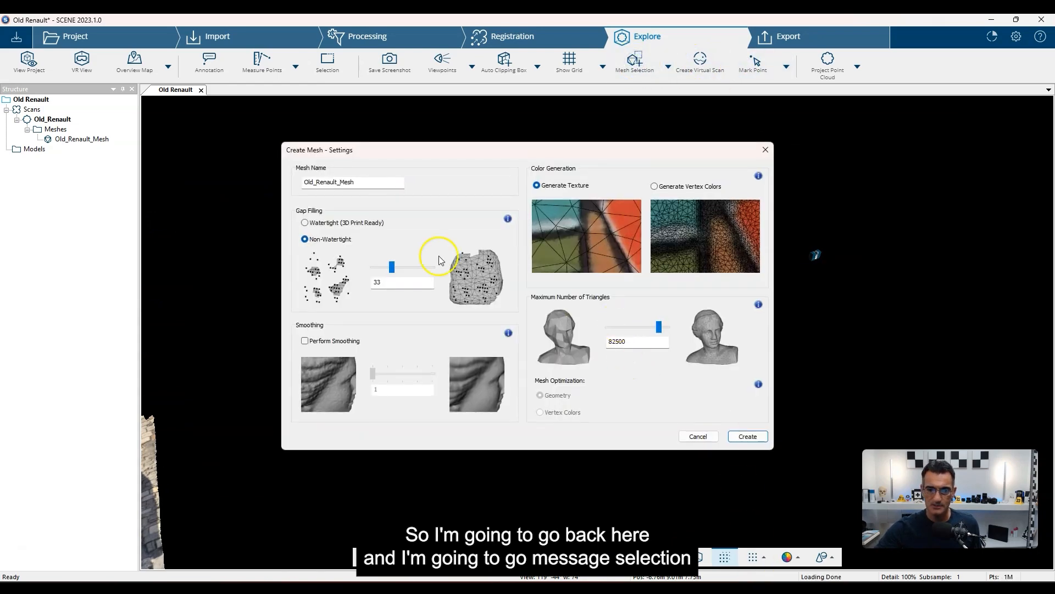
pyautogui.moveTo(391, 268); pyautogui.dragTo(407, 272)
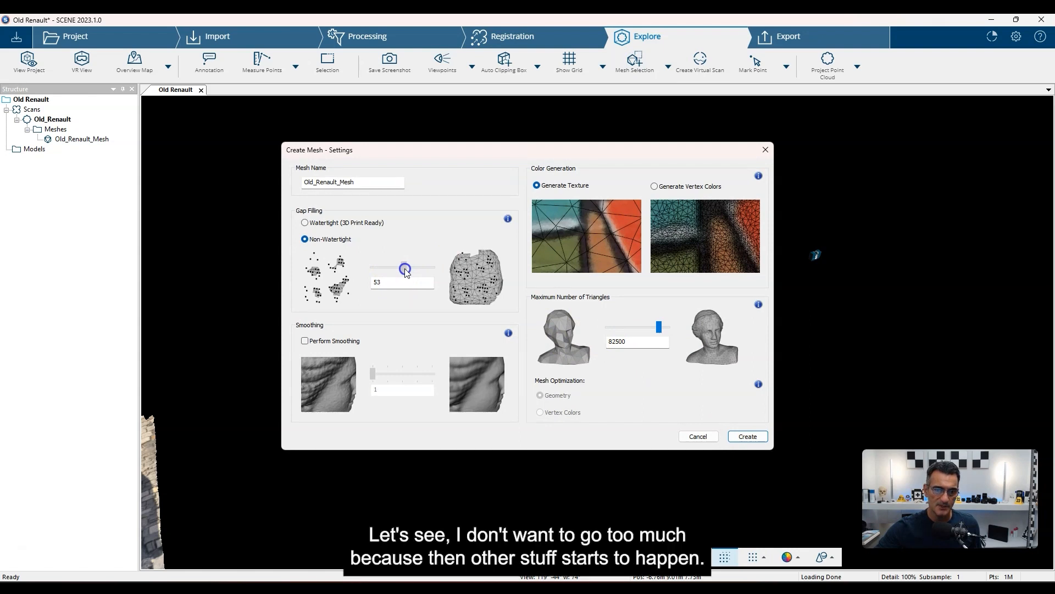
pyautogui.click(390, 300)
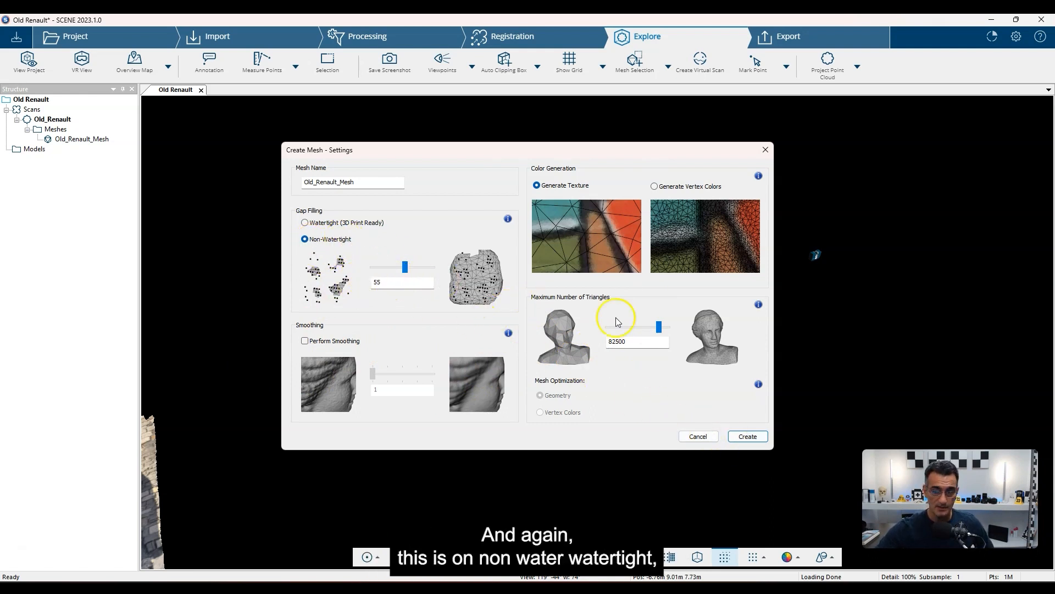
pyautogui.click(739, 437)
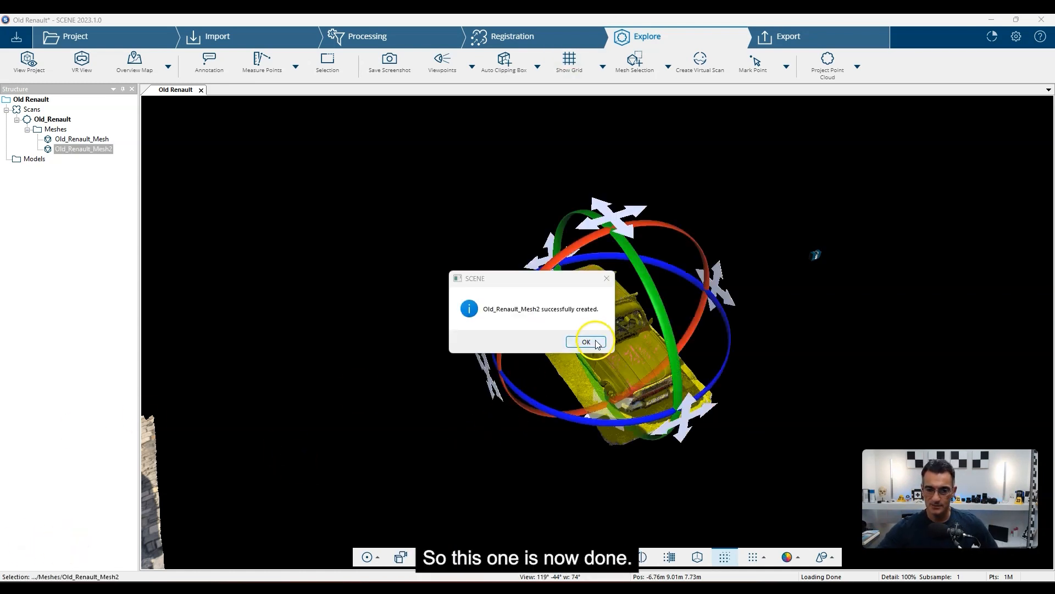
pyautogui.click(586, 342)
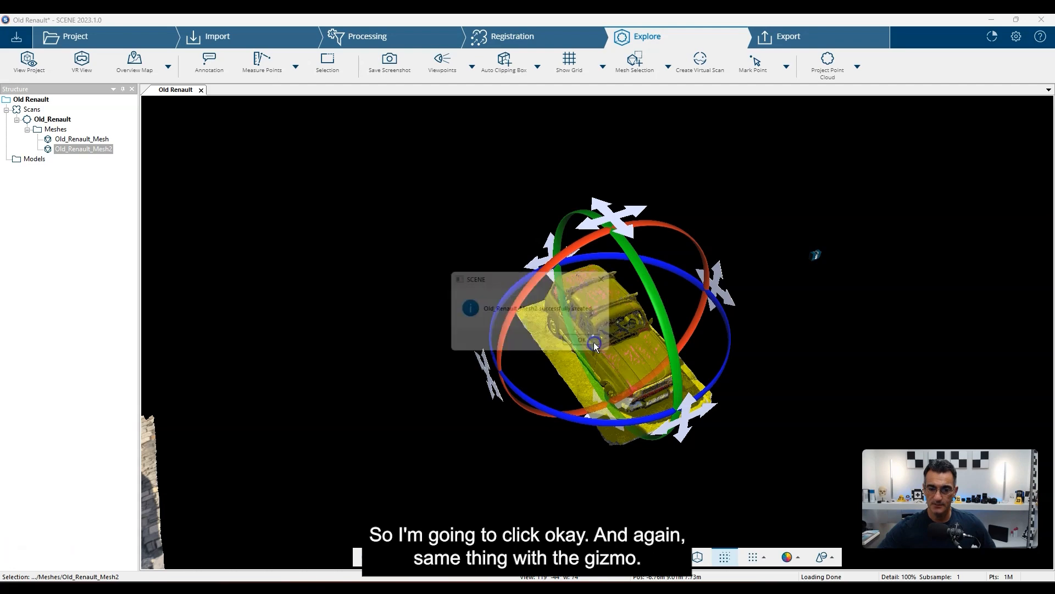
# - Move Old_Renault_Mesh2 off the point cloud to sit beside the first mesh, and deselect it
pyautogui.scroll(-3, 721, 336)
pyautogui.moveTo(767, 339); pyautogui.dragTo(754, 390)
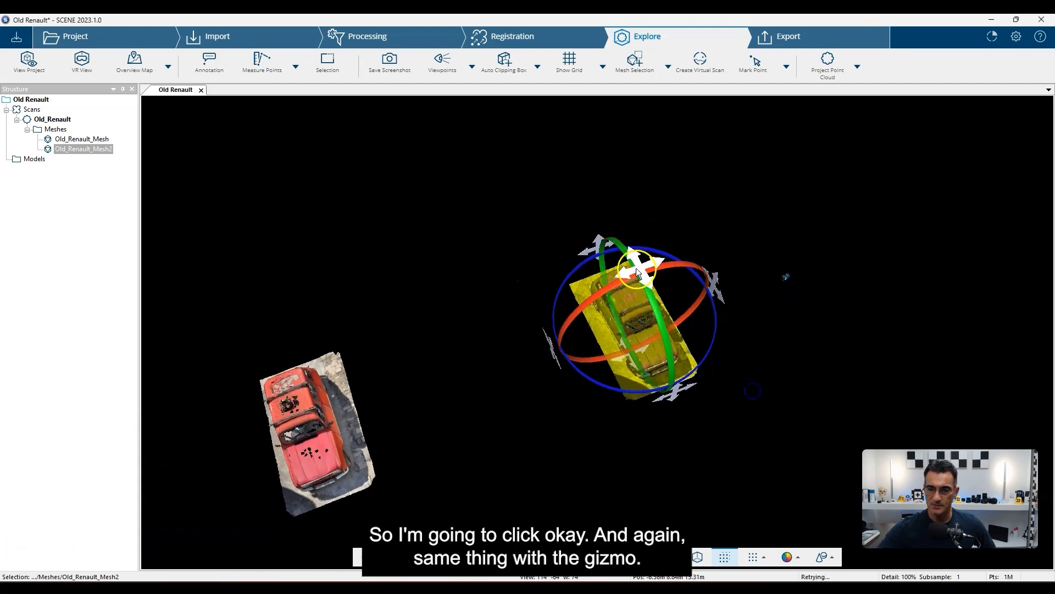
pyautogui.moveTo(640, 266); pyautogui.dragTo(415, 328)
pyautogui.moveTo(572, 394); pyautogui.dragTo(744, 299, button='right')
pyautogui.click(546, 431)
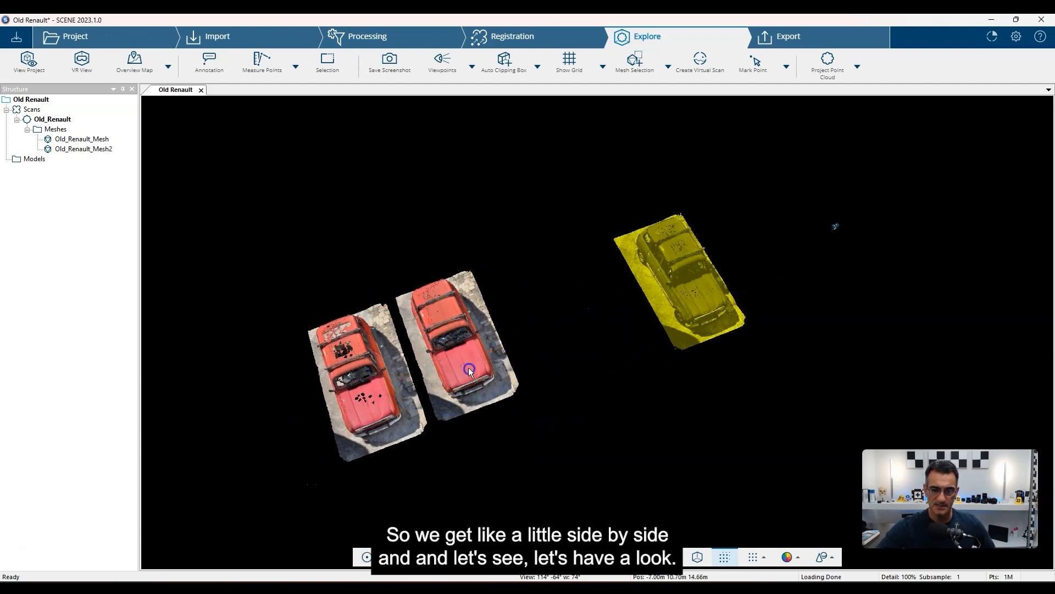
# - Compare the holes in the hoods, roofs and windshields of the two meshes side by side
pyautogui.moveTo(468, 367); pyautogui.dragTo(484, 443)
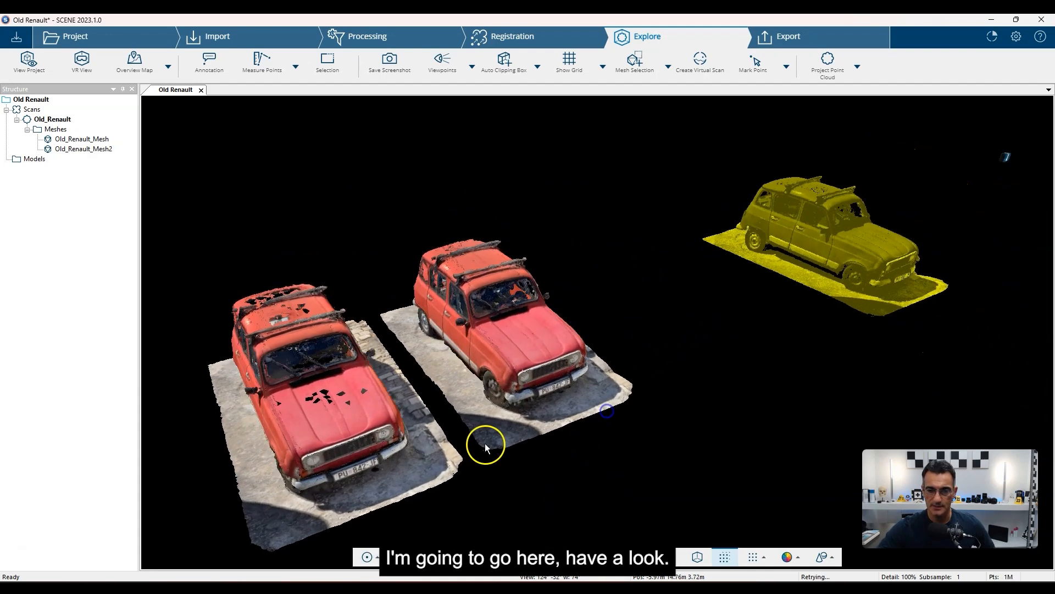
pyautogui.moveTo(485, 443); pyautogui.dragTo(607, 411, button='right')
pyautogui.scroll(3, 597, 366)
pyautogui.moveTo(648, 398); pyautogui.dragTo(609, 483)
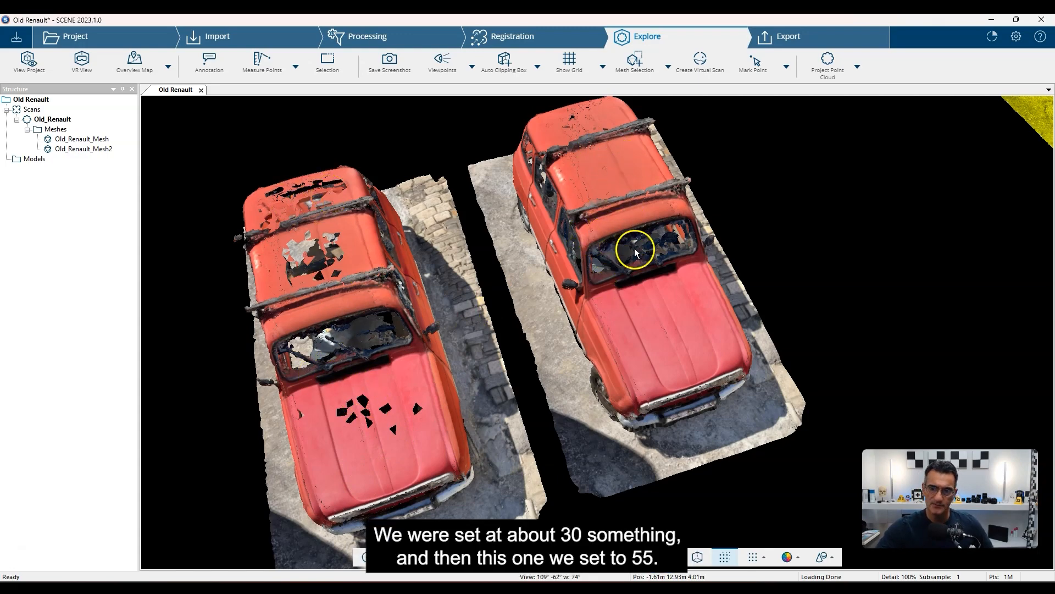
pyautogui.scroll(-5, 635, 248)
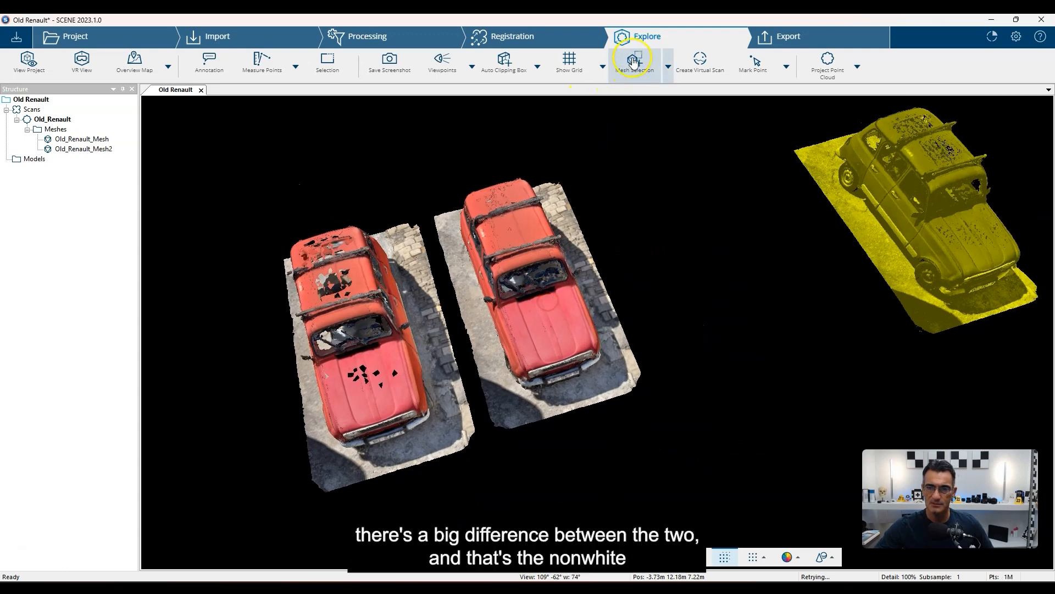
pyautogui.click(634, 60)
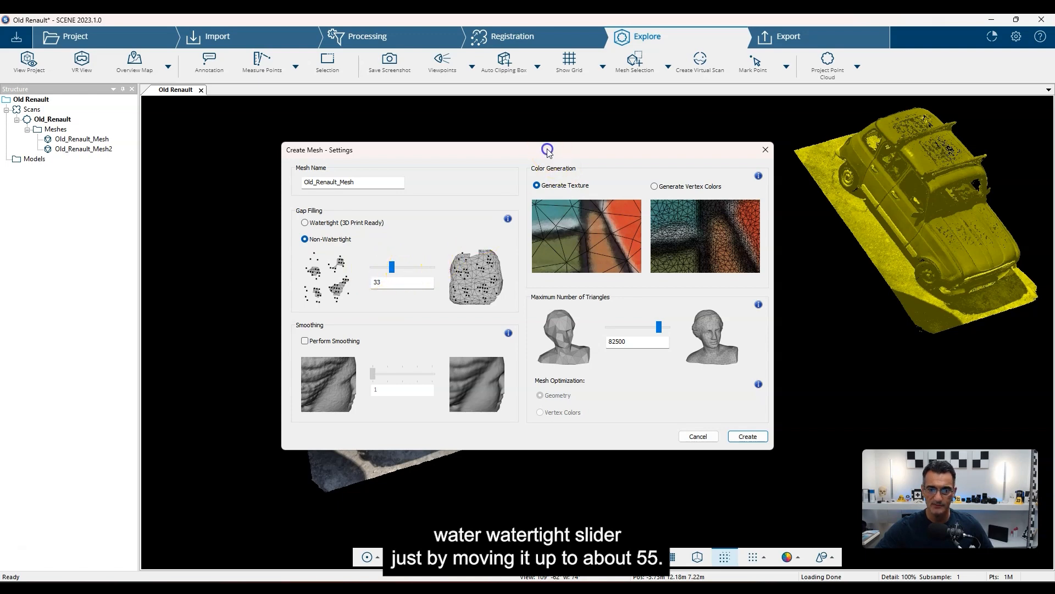
pyautogui.moveTo(547, 149); pyautogui.dragTo(763, 256)
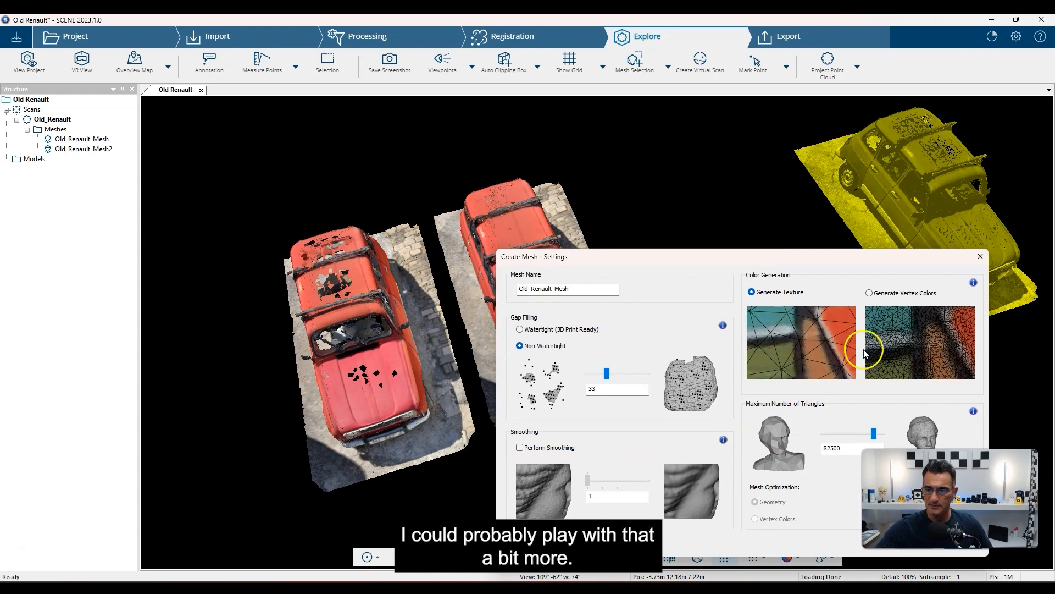
pyautogui.moveTo(772, 256); pyautogui.dragTo(731, 143)
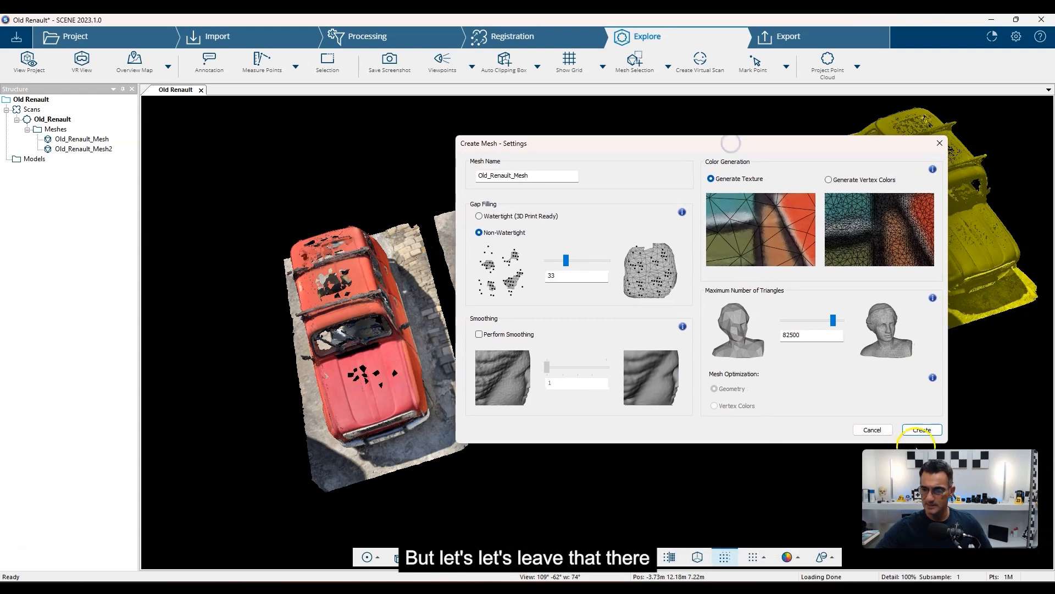
pyautogui.click(873, 429)
# - Shift Old_Renault_Mesh and Old_Renault_Mesh2 farther from the point cloud, keeping them side by side with space for more meshes
pyautogui.scroll(-2, 534, 332)
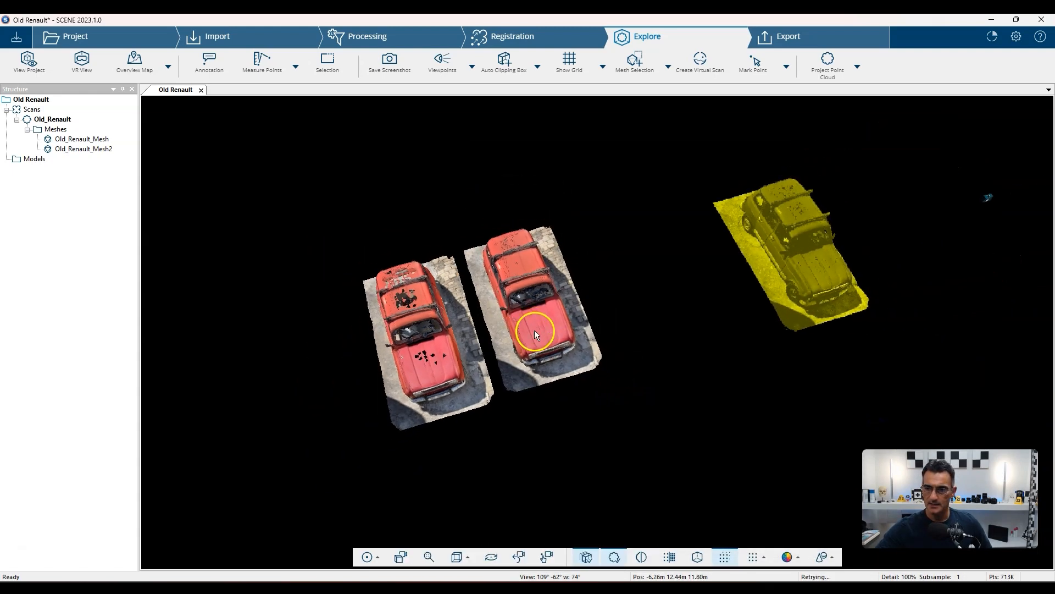
pyautogui.click(347, 306)
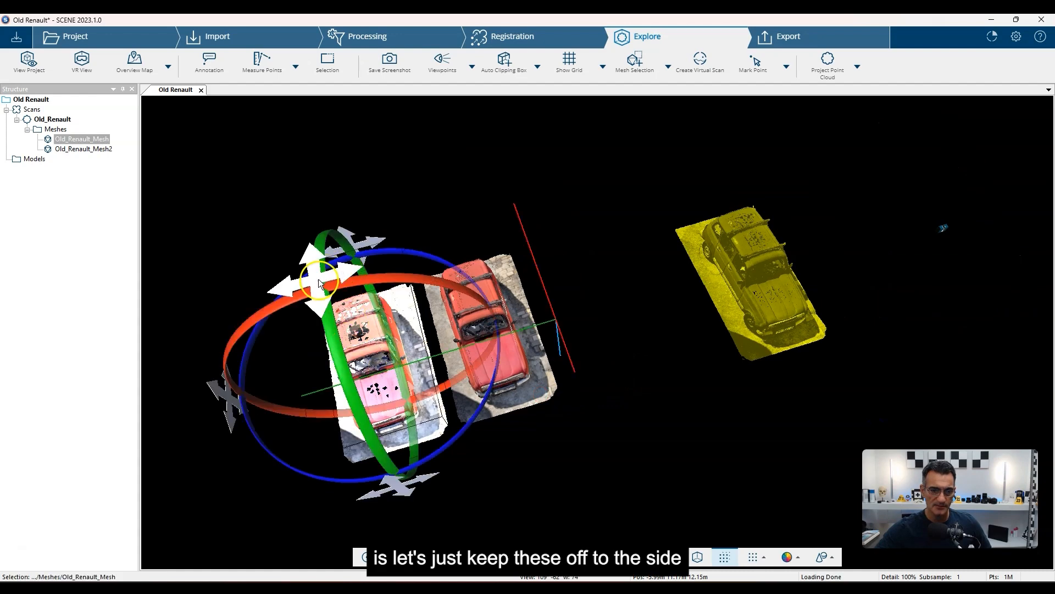
pyautogui.moveTo(318, 279); pyautogui.dragTo(228, 308)
pyautogui.click(486, 286)
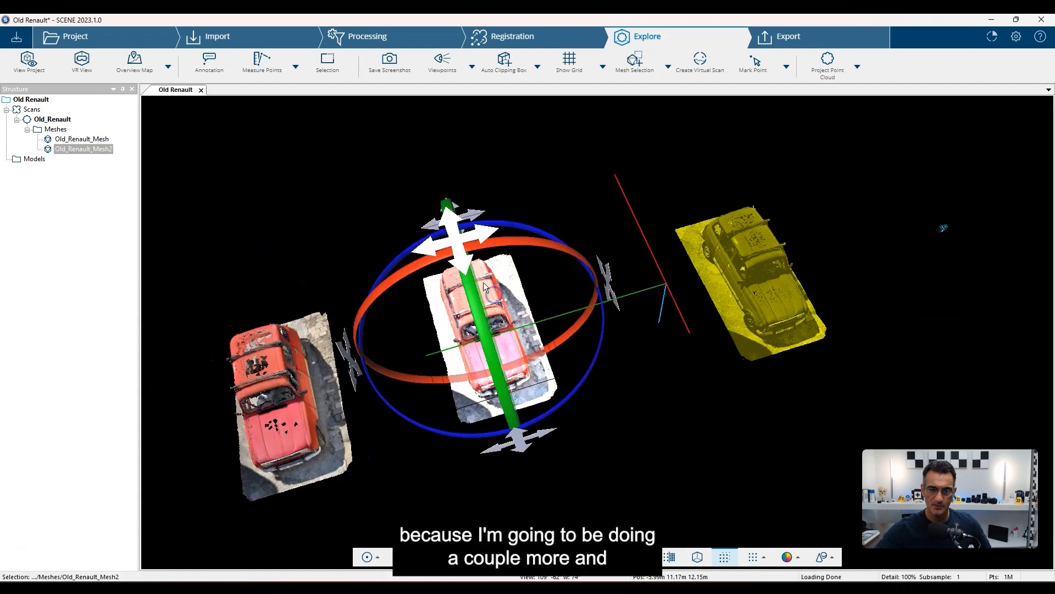
pyautogui.moveTo(486, 286); pyautogui.dragTo(376, 267)
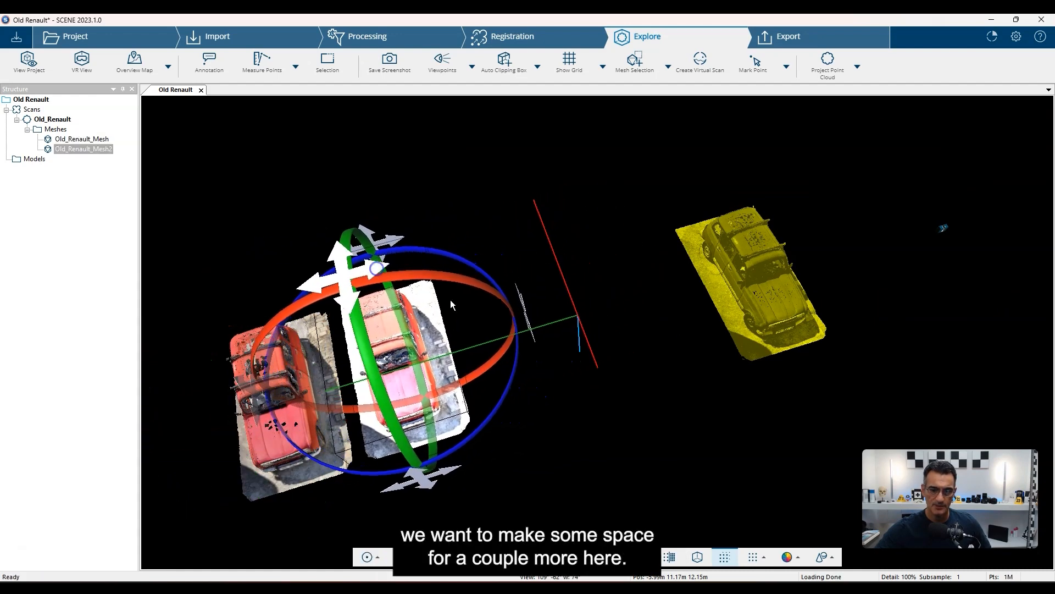
pyautogui.click(627, 296)
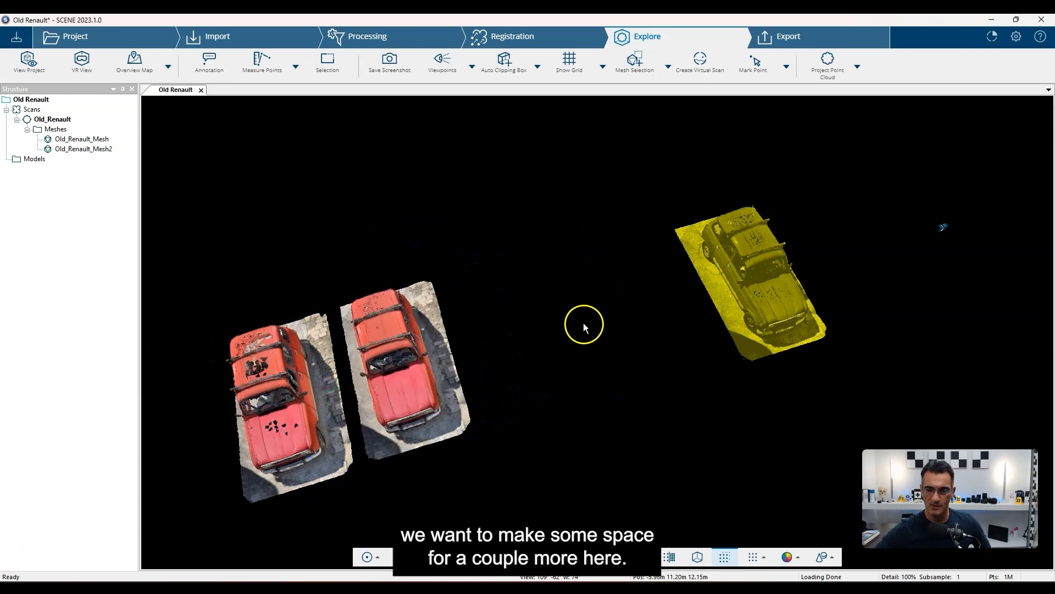
# - Create a third non-watertight mesh from the selected points with gap filling 90, generated texture and at most 82500 triangles
pyautogui.click(633, 61)
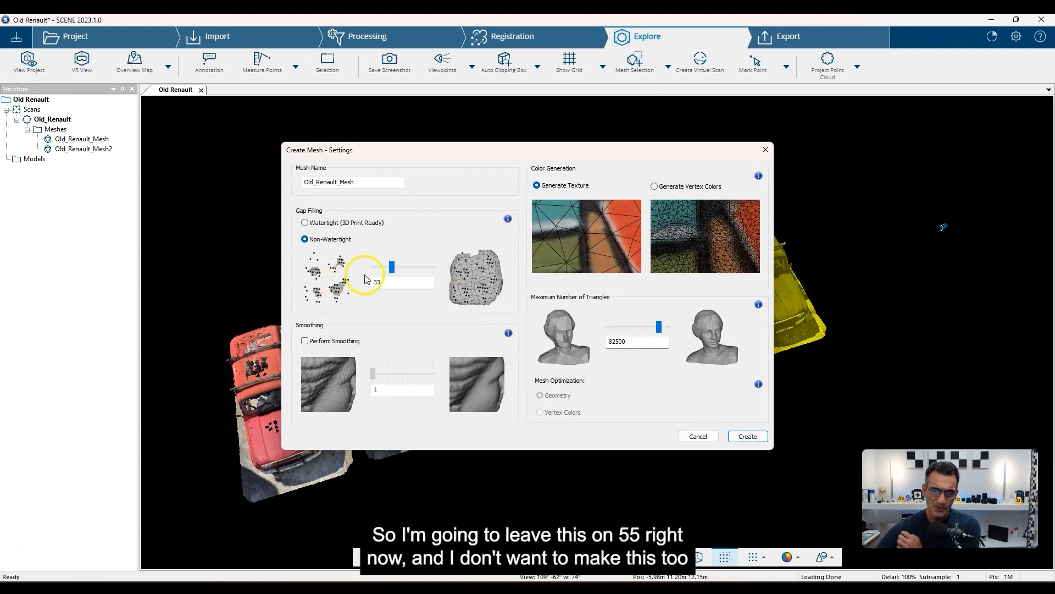
pyautogui.moveTo(403, 271); pyautogui.dragTo(456, 272)
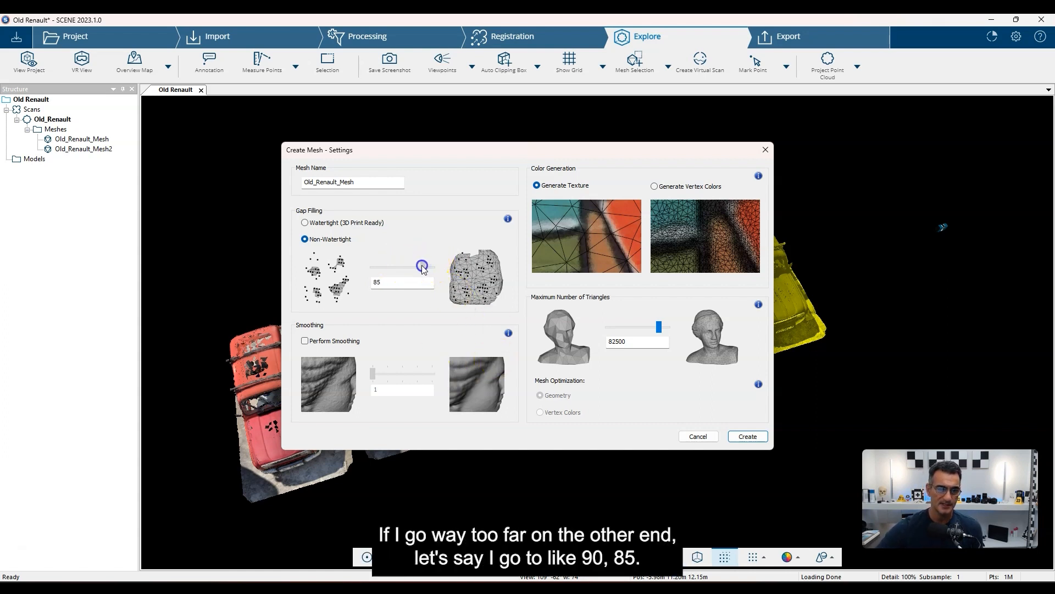
pyautogui.moveTo(425, 269); pyautogui.dragTo(357, 279)
pyautogui.write('90')
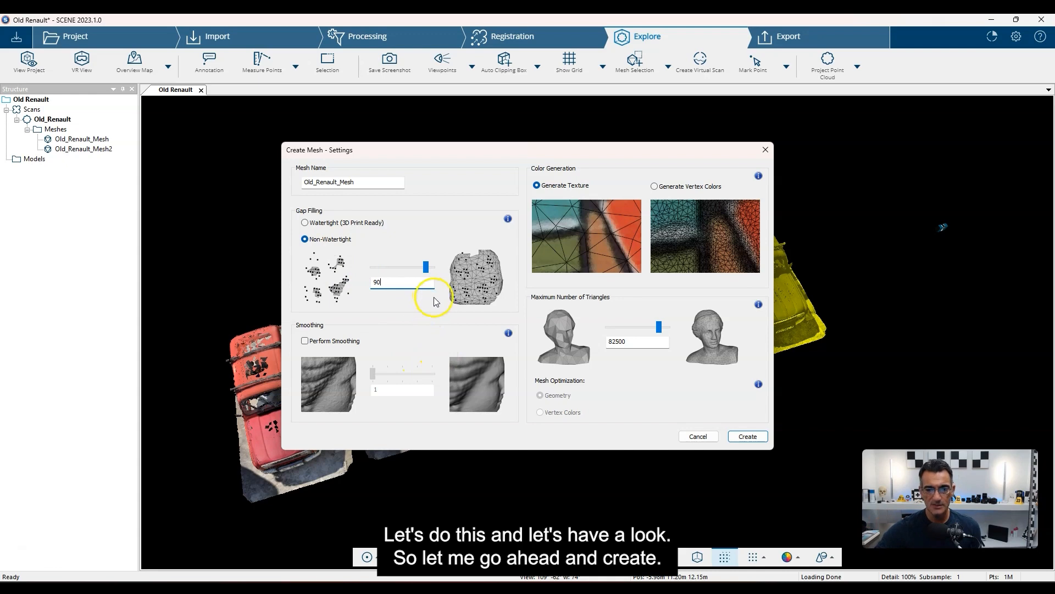
pyautogui.click(748, 436)
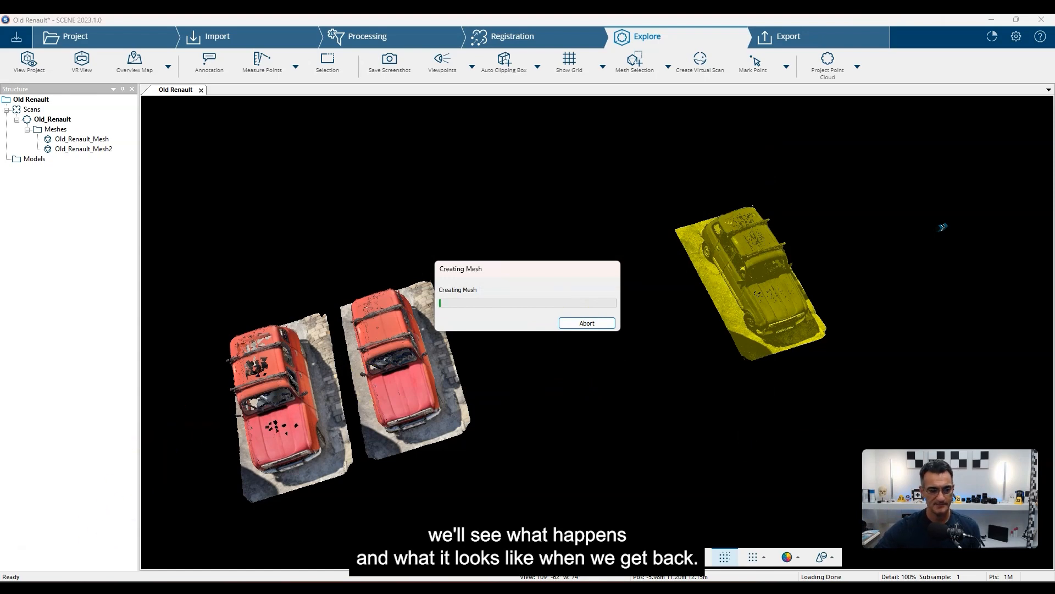
pyautogui.click(588, 342)
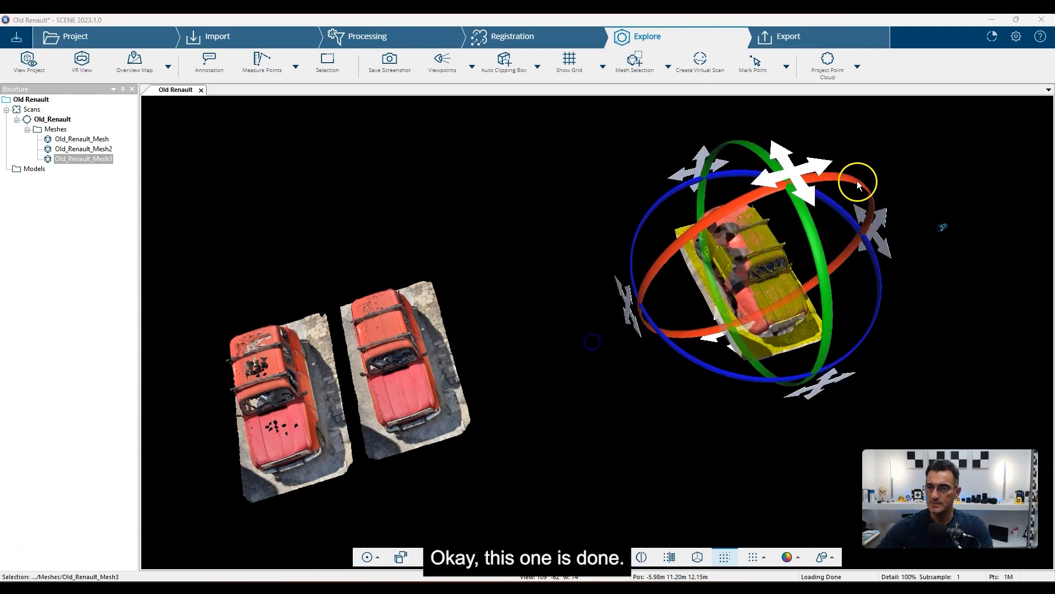
# - Move Old_Renault_Mesh3 off the point cloud to sit beside Old_Renault_Mesh2, and deselect it
pyautogui.moveTo(796, 173); pyautogui.dragTo(574, 219)
pyautogui.scroll(2, 587, 449)
pyautogui.scroll(4, 587, 446)
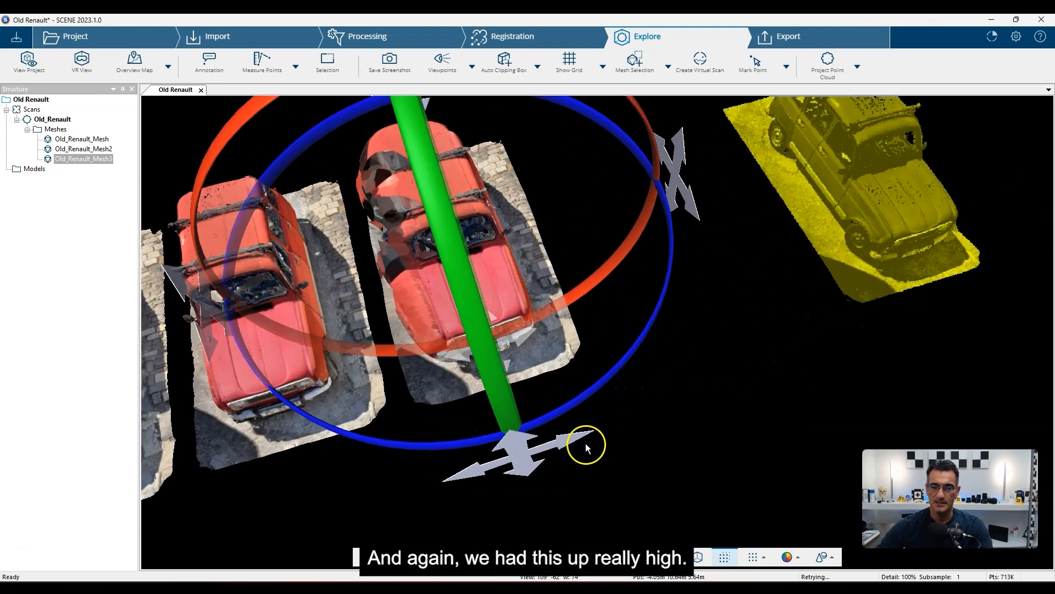
pyautogui.moveTo(622, 435); pyautogui.dragTo(638, 382)
pyautogui.scroll(-4, 498, 354)
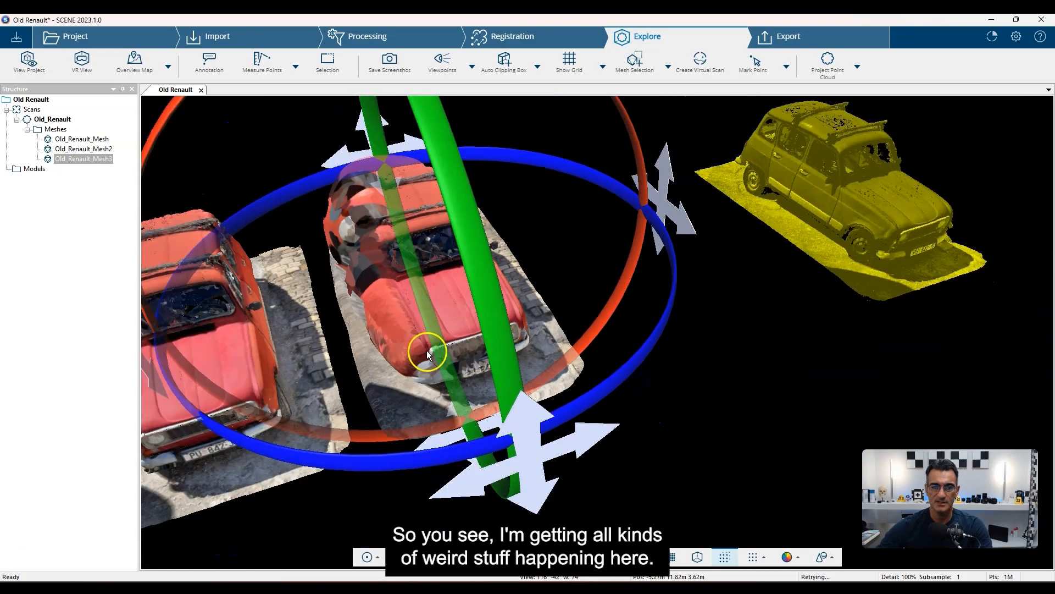
pyautogui.moveTo(427, 351); pyautogui.dragTo(582, 356, button='right')
pyautogui.scroll(1, 582, 356)
pyautogui.click(543, 478)
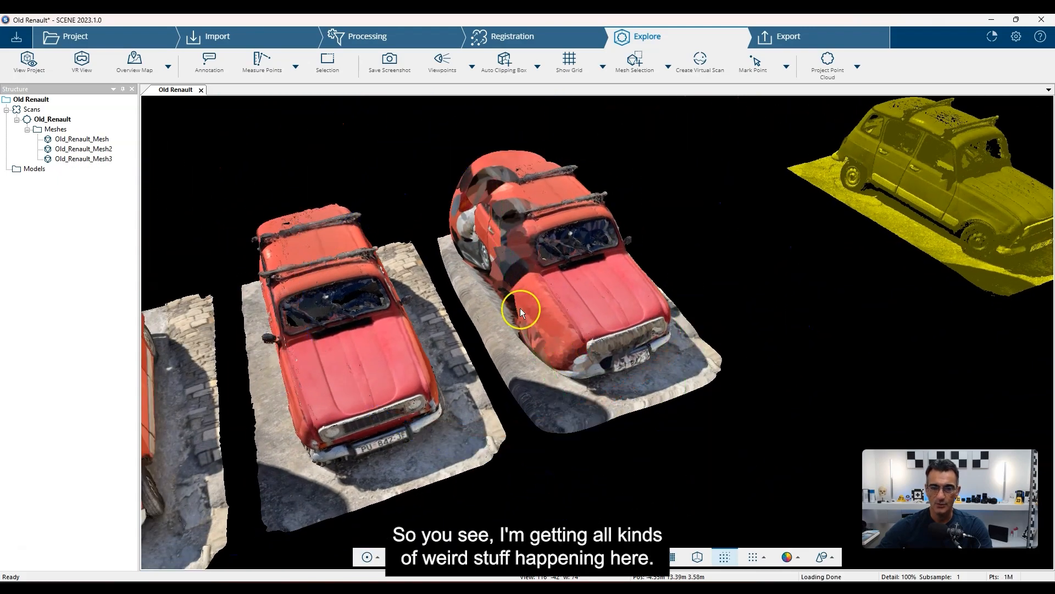
# - Examine the filled surfaces along the side and underside of Old_Renault_Mesh3
pyautogui.moveTo(510, 338); pyautogui.dragTo(538, 349, button='right')
pyautogui.moveTo(538, 350); pyautogui.dragTo(545, 321)
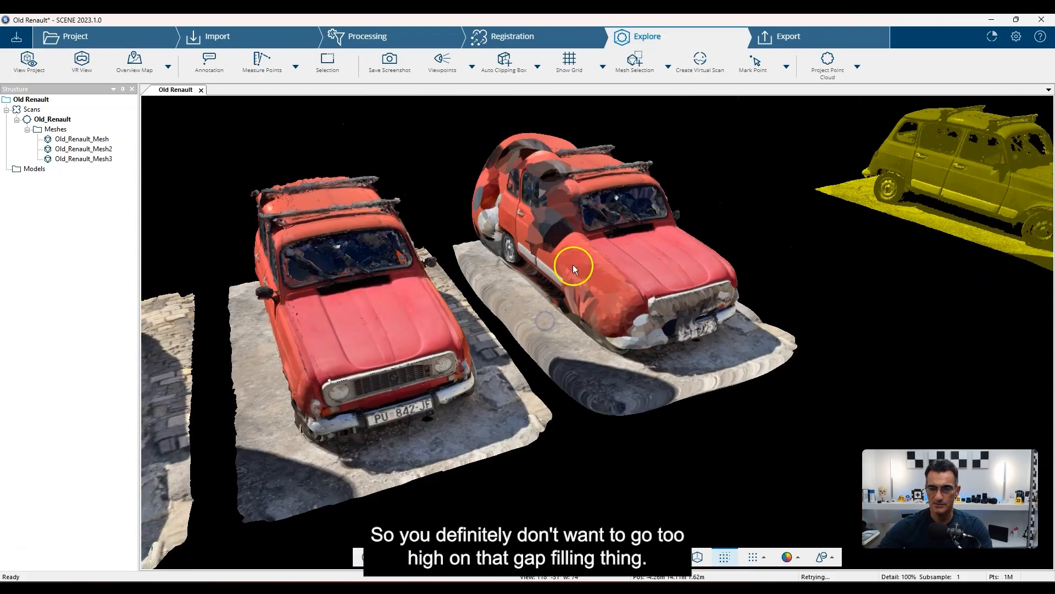
pyautogui.moveTo(572, 265); pyautogui.dragTo(578, 302)
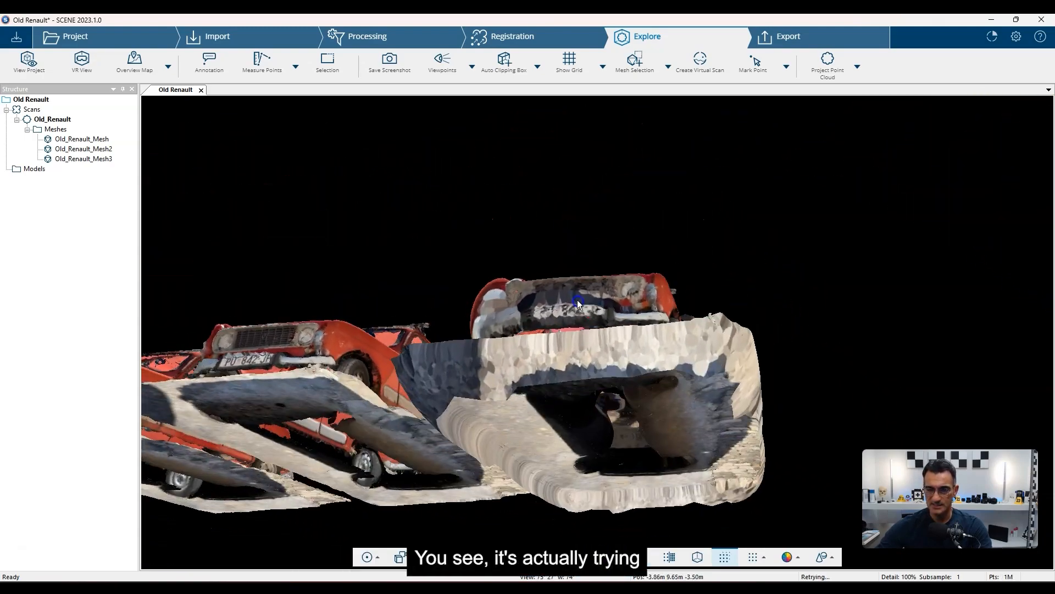
pyautogui.moveTo(509, 370); pyautogui.dragTo(775, 297)
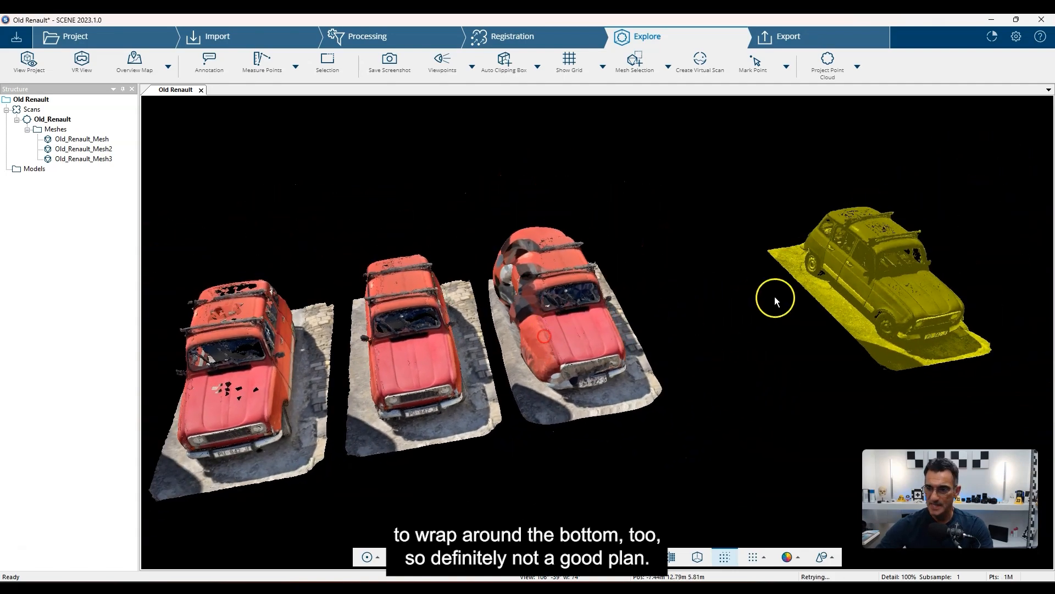
# - Create a fourth non-watertight mesh from the selected points with gap filling 5, keeping the other mesh settings
pyautogui.click(635, 61)
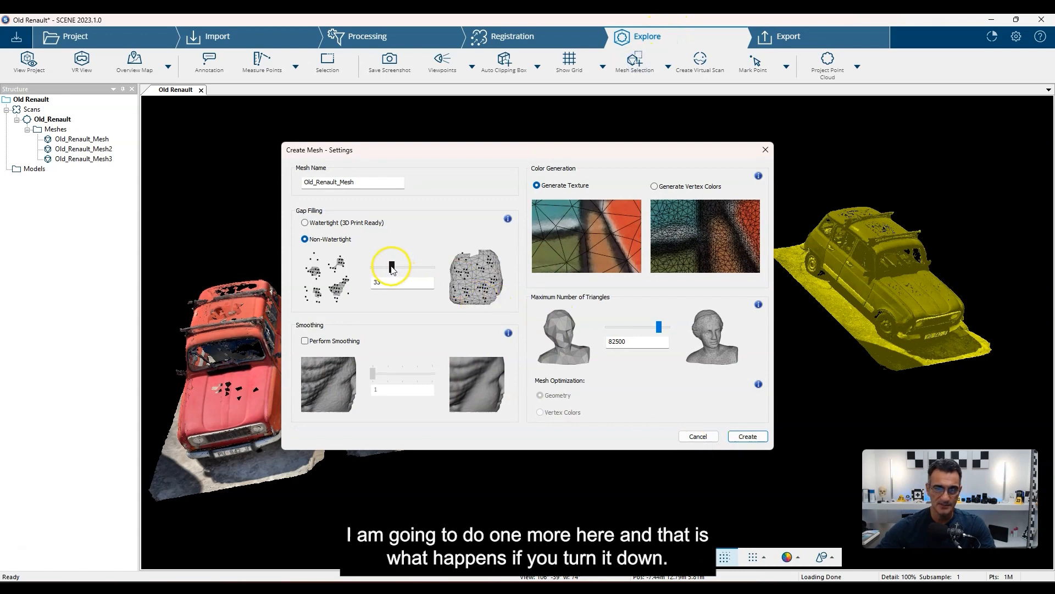
pyautogui.moveTo(386, 270); pyautogui.dragTo(377, 272)
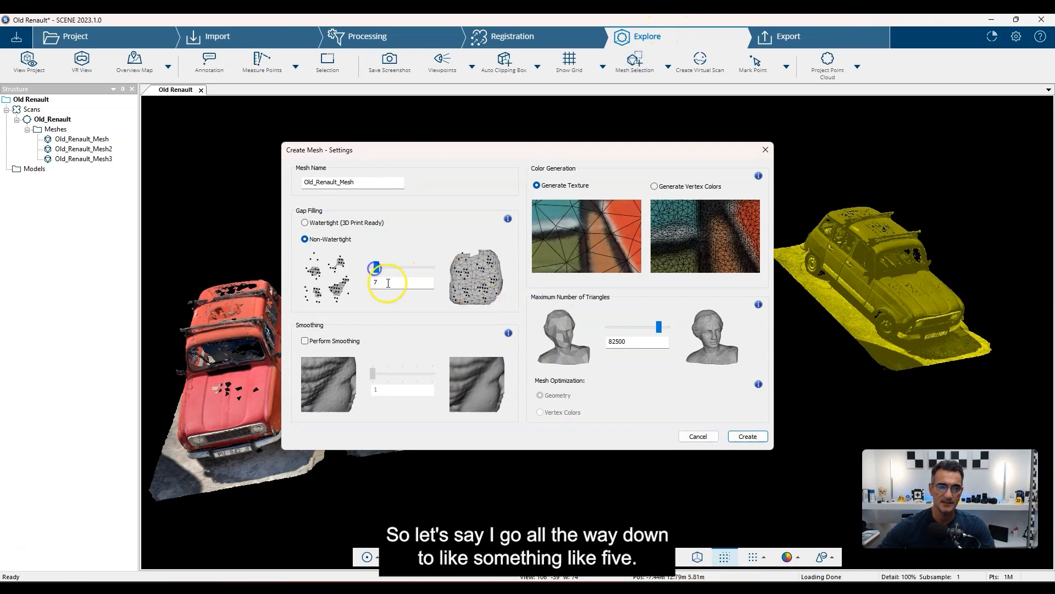
pyautogui.doubleClick(372, 281)
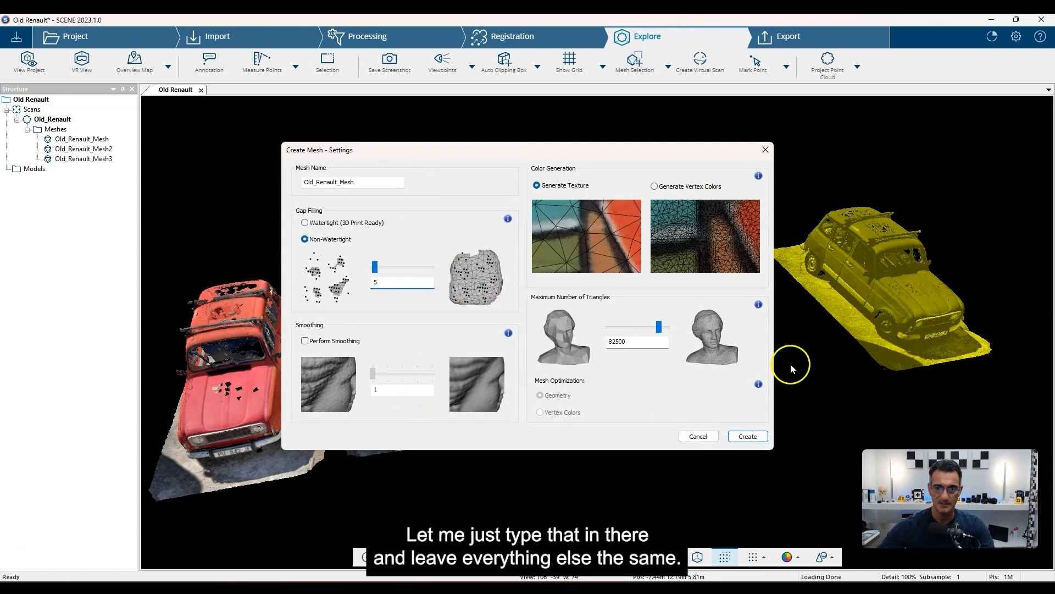
pyautogui.click(736, 436)
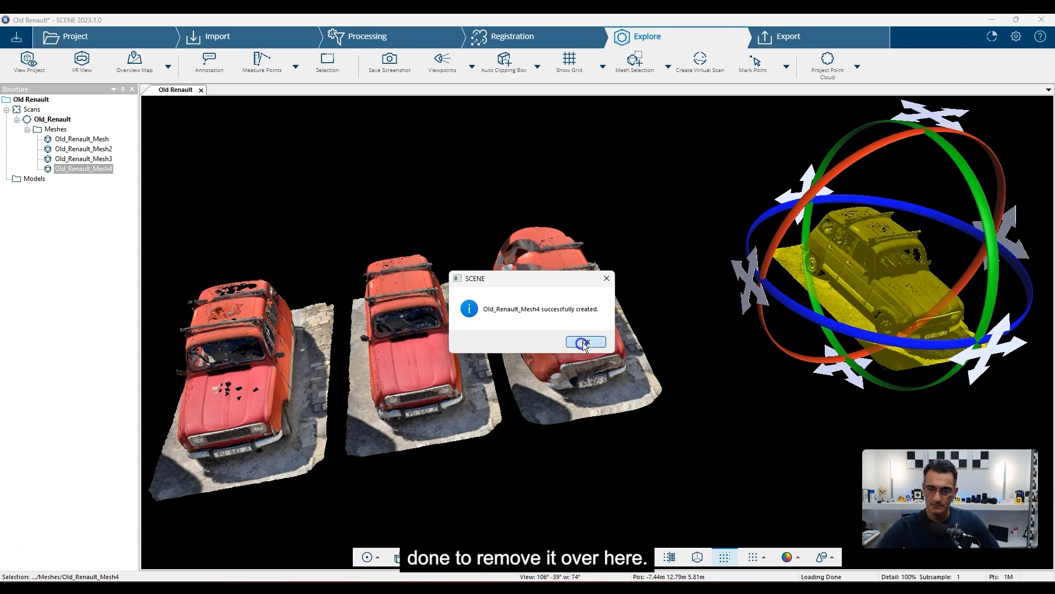
pyautogui.click(584, 343)
# - Move Old_Renault_Mesh4 off the point cloud into the free space beside Old_Renault_Mesh3, and deselect it
pyautogui.moveTo(903, 110); pyautogui.dragTo(818, 132)
pyautogui.moveTo(597, 454); pyautogui.dragTo(626, 443)
pyautogui.click(643, 456)
pyautogui.moveTo(706, 302); pyautogui.dragTo(608, 326)
pyautogui.moveTo(586, 283); pyautogui.dragTo(671, 201)
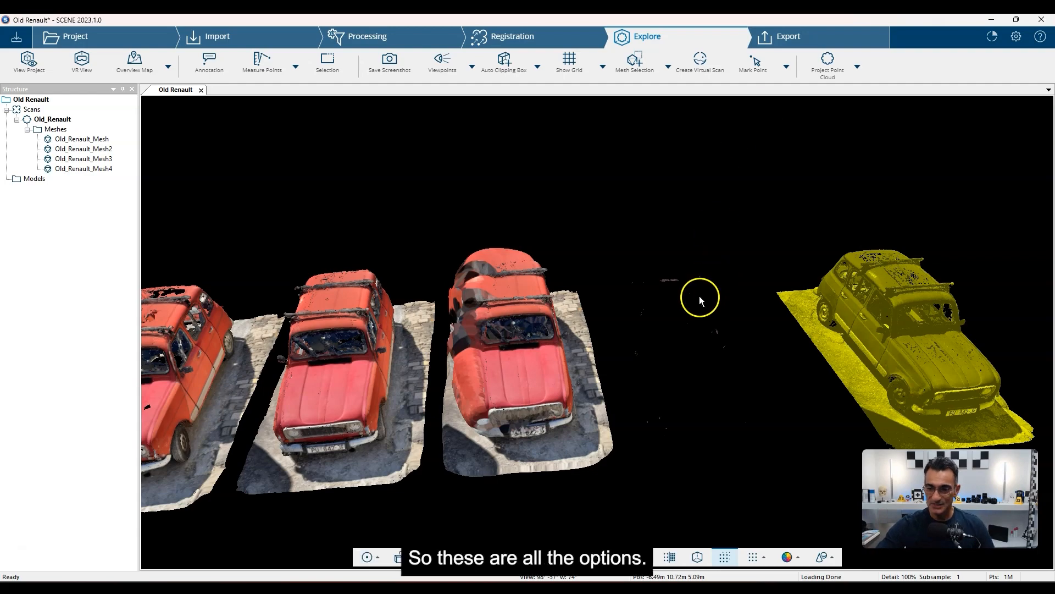
# - Compare the gaps and surface quality of the four meshes made with different gap filling values
pyautogui.moveTo(699, 296); pyautogui.dragTo(534, 356)
pyautogui.moveTo(448, 336); pyautogui.dragTo(478, 338, button='middle')
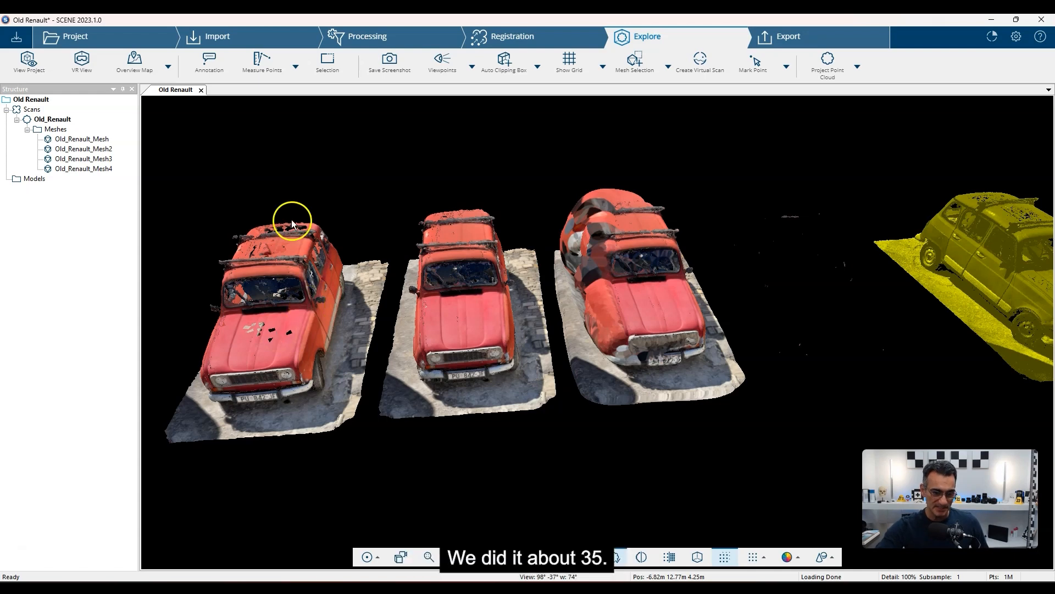
pyautogui.moveTo(286, 238); pyautogui.dragTo(301, 342)
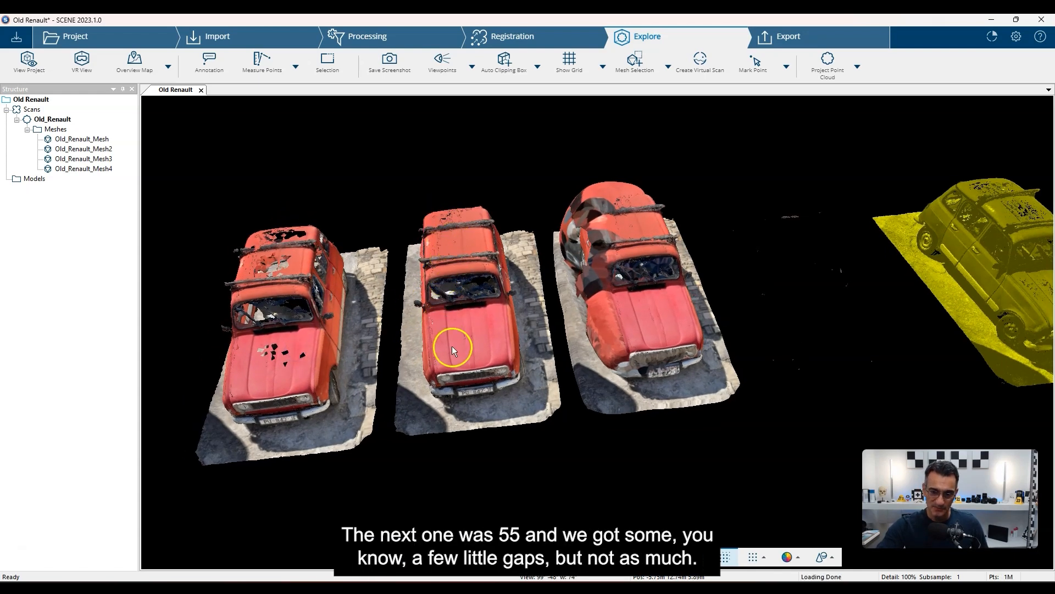
pyautogui.scroll(5, 450, 237)
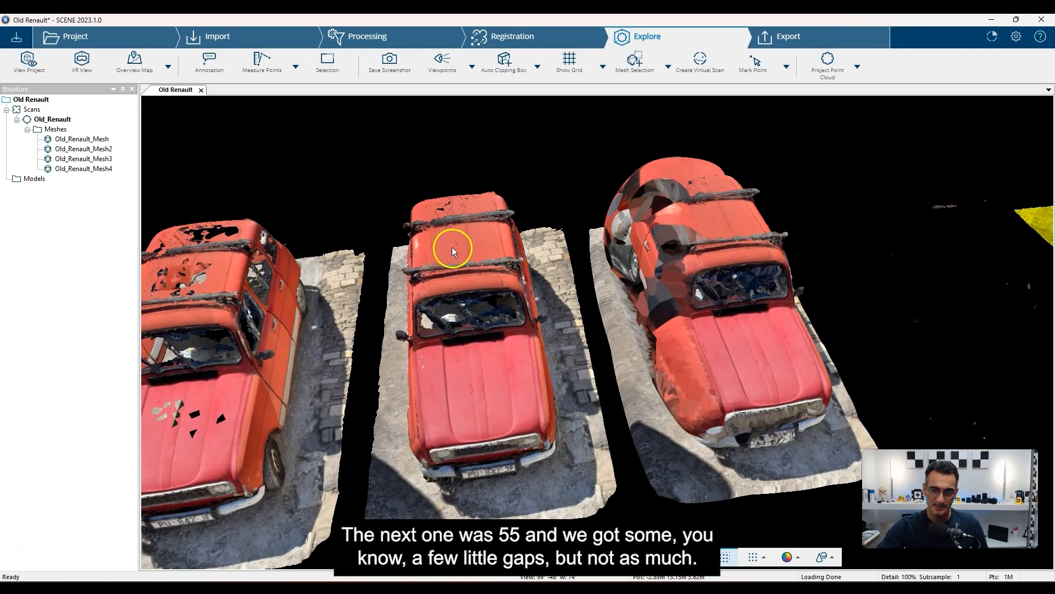
pyautogui.scroll(-5, 463, 176)
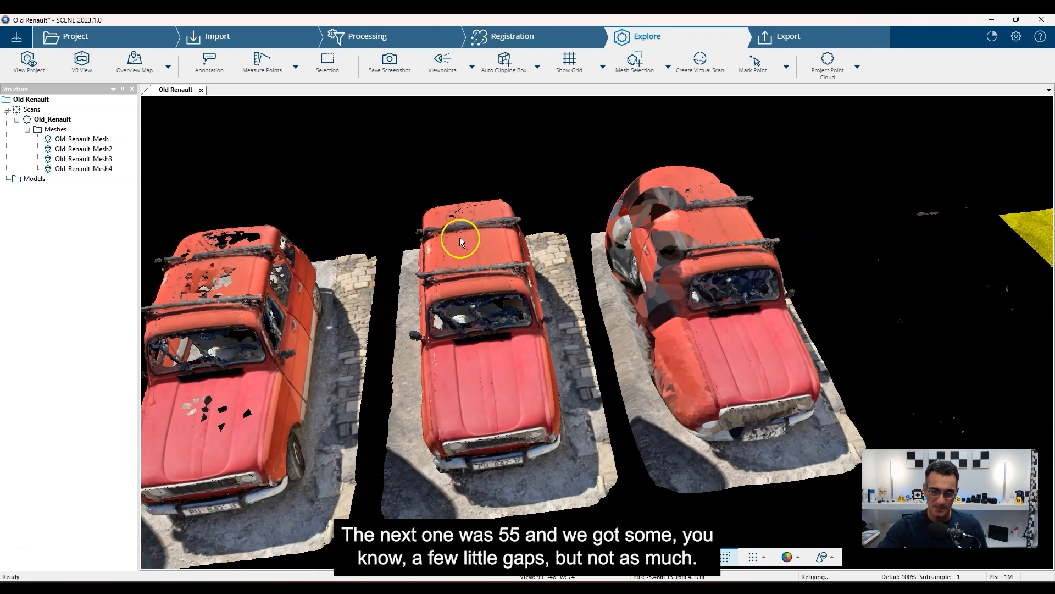
pyautogui.moveTo(506, 397); pyautogui.dragTo(488, 403, button='right')
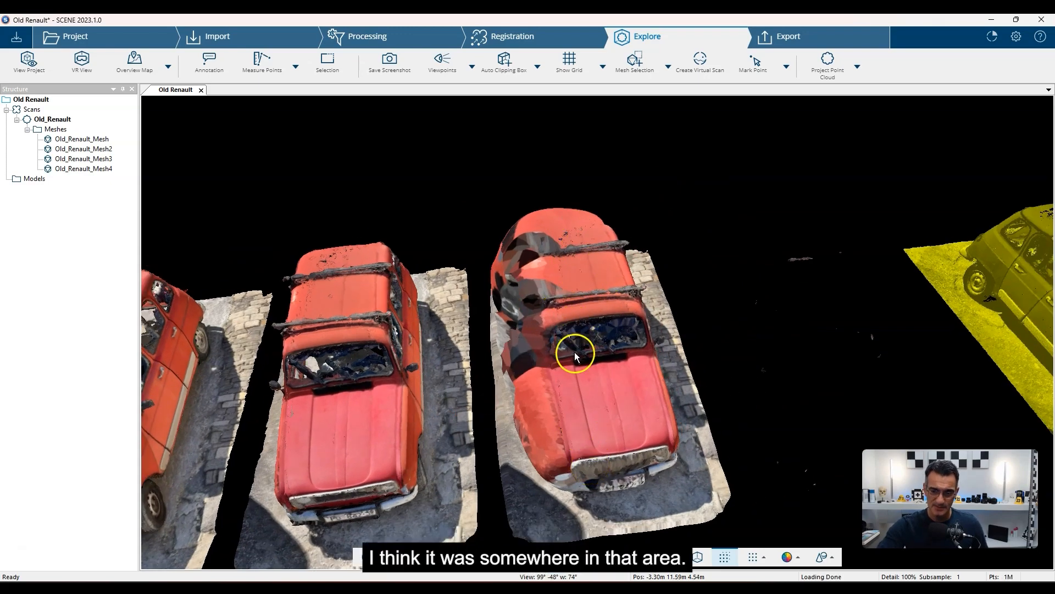
pyautogui.moveTo(577, 350); pyautogui.dragTo(401, 347)
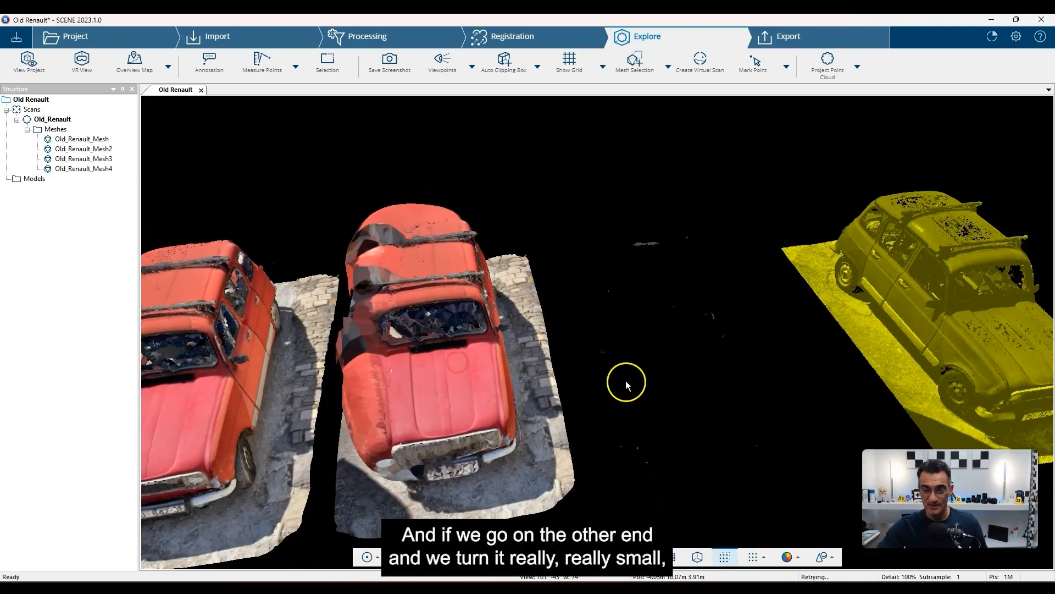
pyautogui.moveTo(626, 380); pyautogui.dragTo(645, 354)
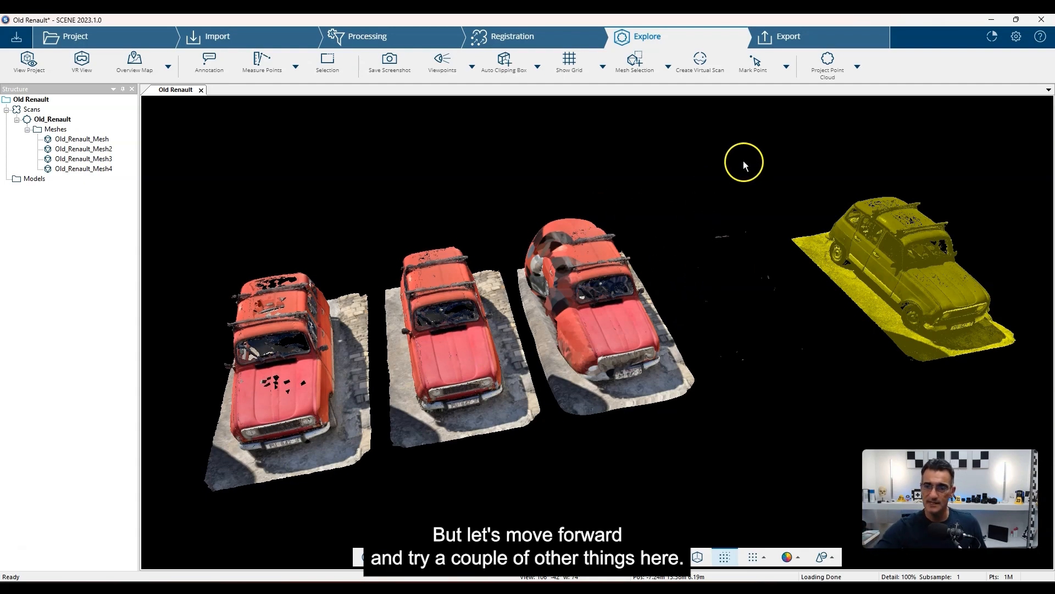
pyautogui.moveTo(793, 239)
pyautogui.mouseDown(button='middle')
pyautogui.moveTo(735, 219)
pyautogui.moveTo(806, 231)
pyautogui.mouseUp(button='middle')
pyautogui.scroll(-1, 805, 230)
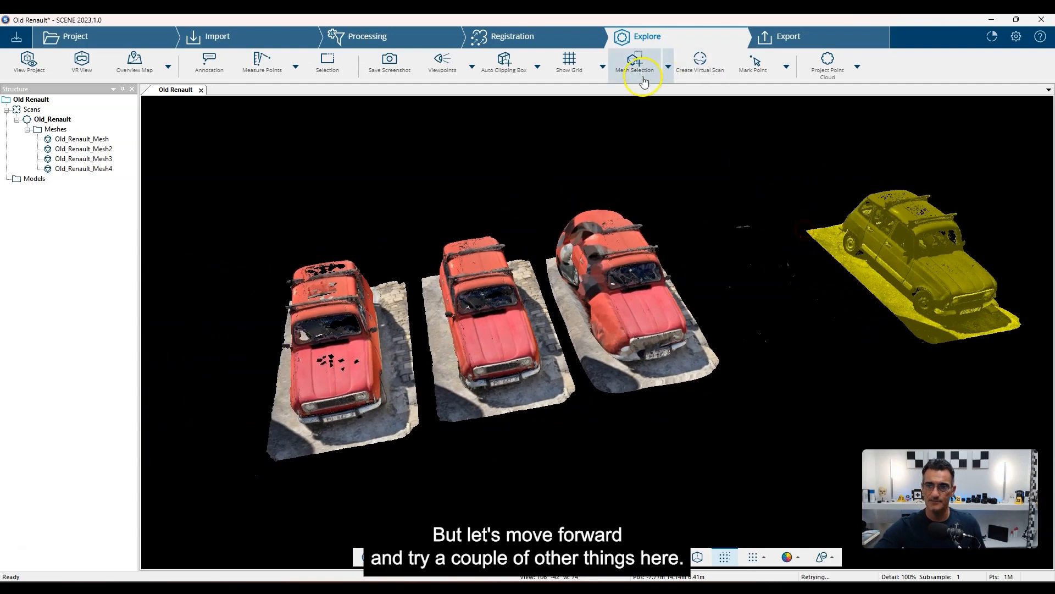
# - Create a fifth non-watertight mesh from the selected points with gap filling 55, smoothing 4, generated texture and at most 82500 triangles
pyautogui.click(637, 65)
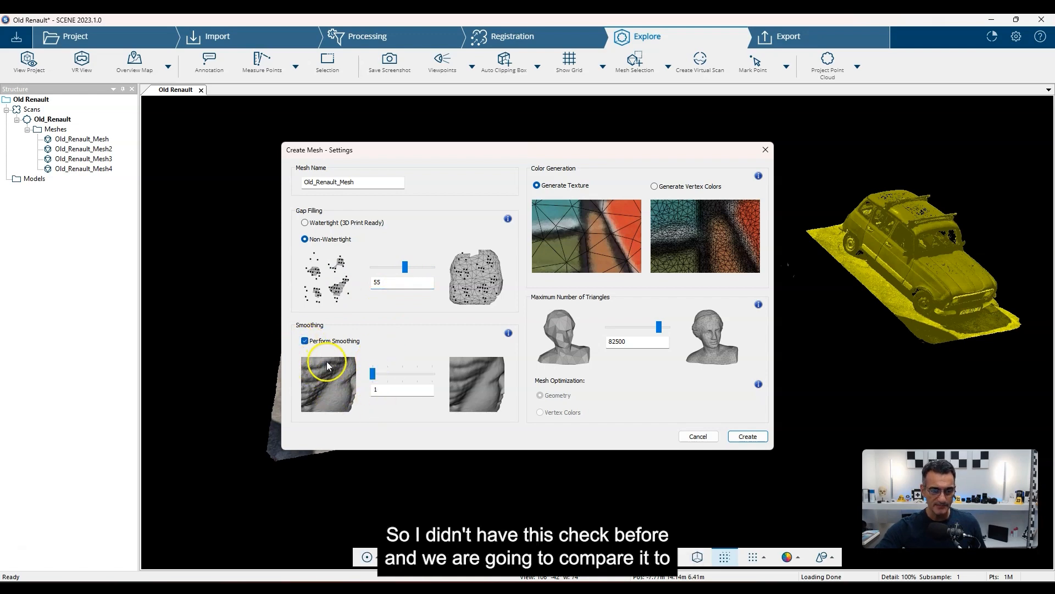
pyautogui.moveTo(512, 151); pyautogui.dragTo(798, 191)
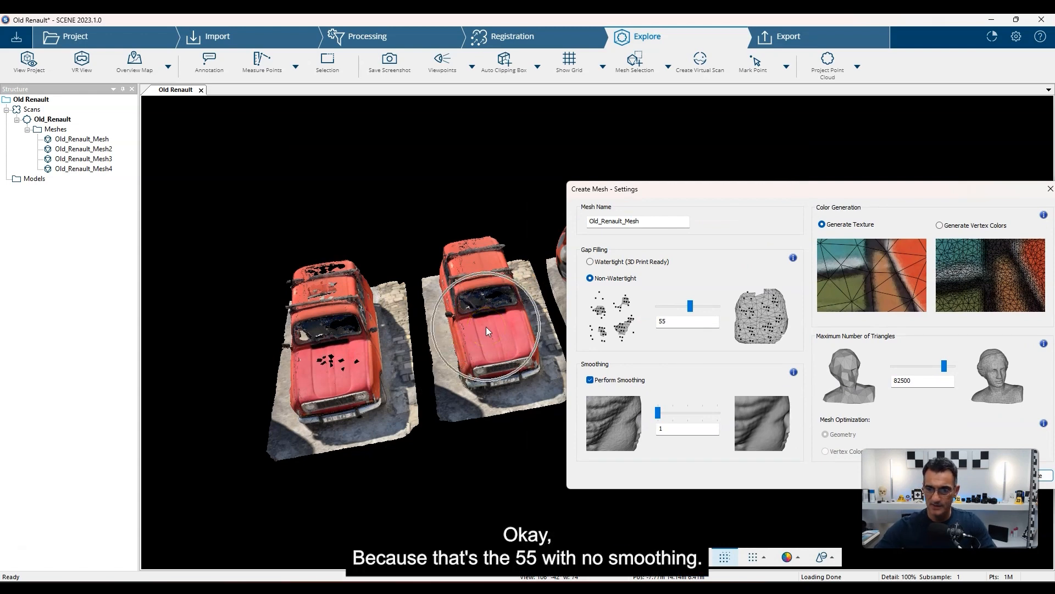
pyautogui.moveTo(745, 187); pyautogui.dragTo(592, 124)
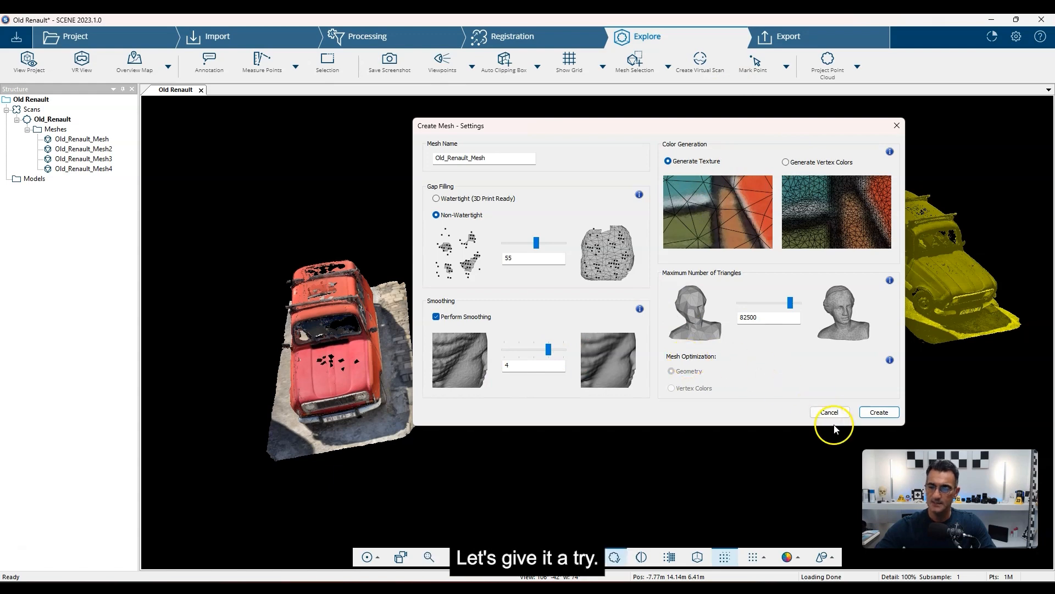
pyautogui.click(879, 412)
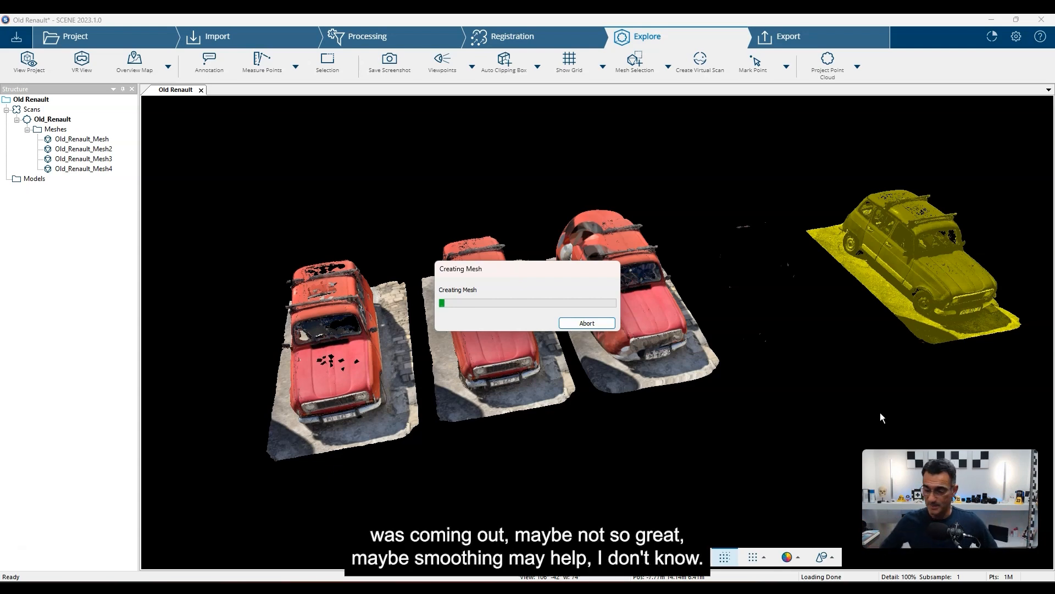
pyautogui.rightClick(268, 487)
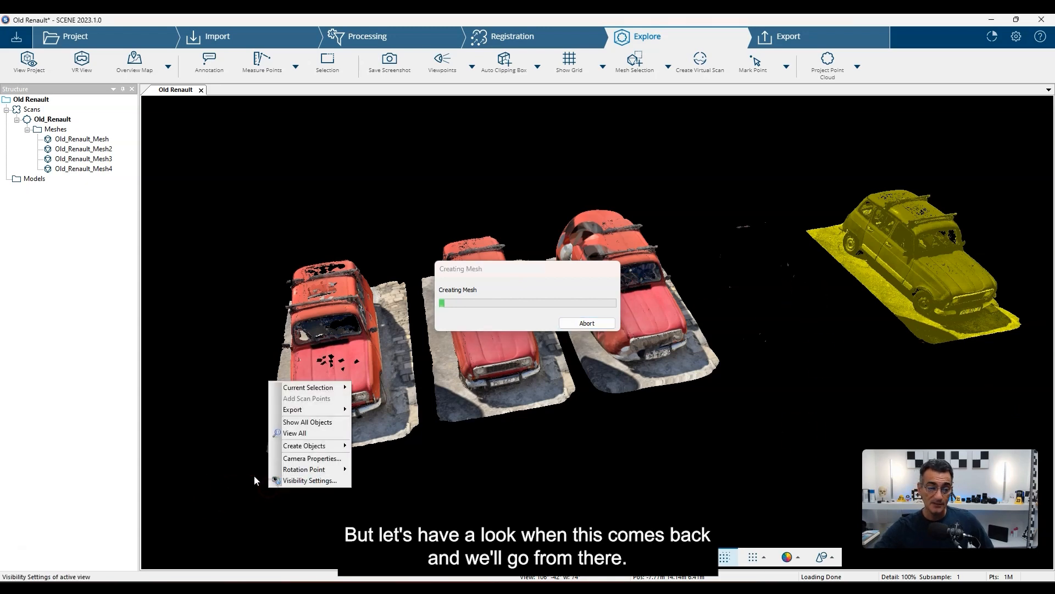
pyautogui.click(151, 486)
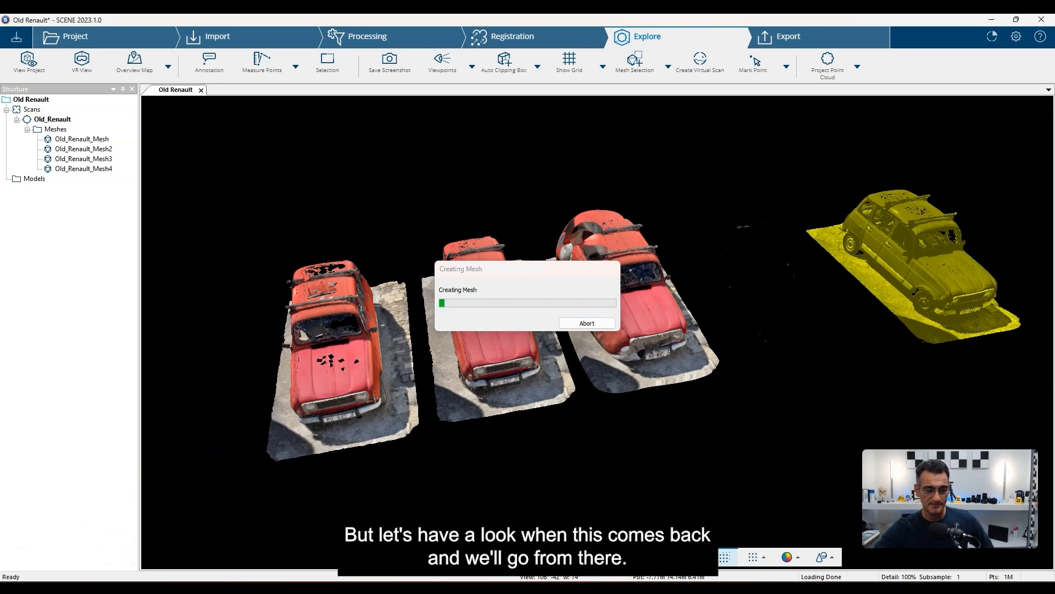
pyautogui.click(597, 344)
# - Move Old_Renault_Mesh5 in front of the row of meshes, place Old_Renault_Mesh2 beside it, and deselect
pyautogui.scroll(-5, 606, 367)
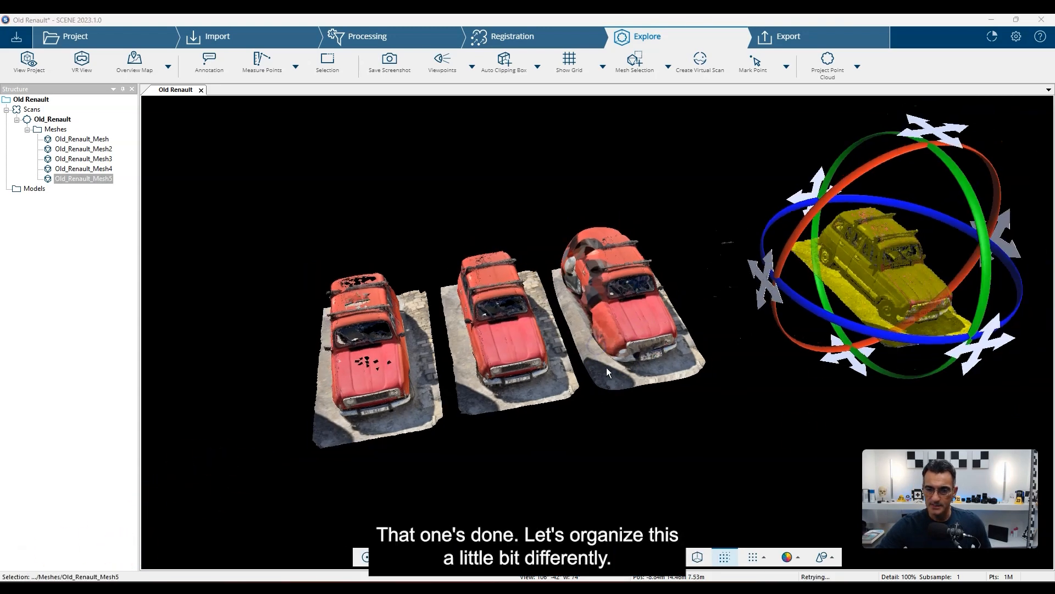
pyautogui.moveTo(648, 425); pyautogui.dragTo(579, 348, button='right')
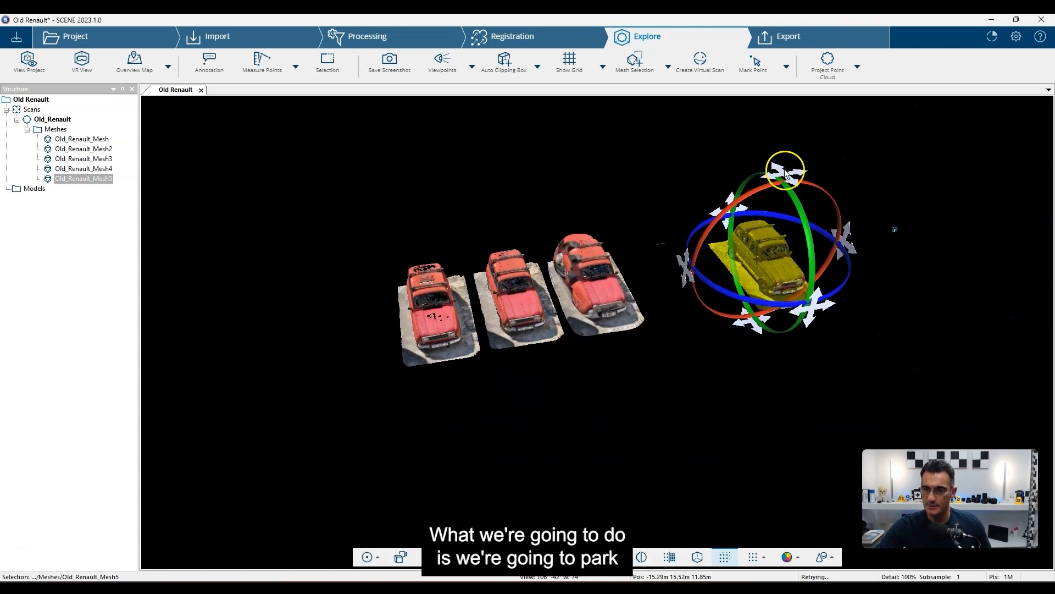
pyautogui.moveTo(786, 172); pyautogui.dragTo(655, 299)
pyautogui.click(511, 275)
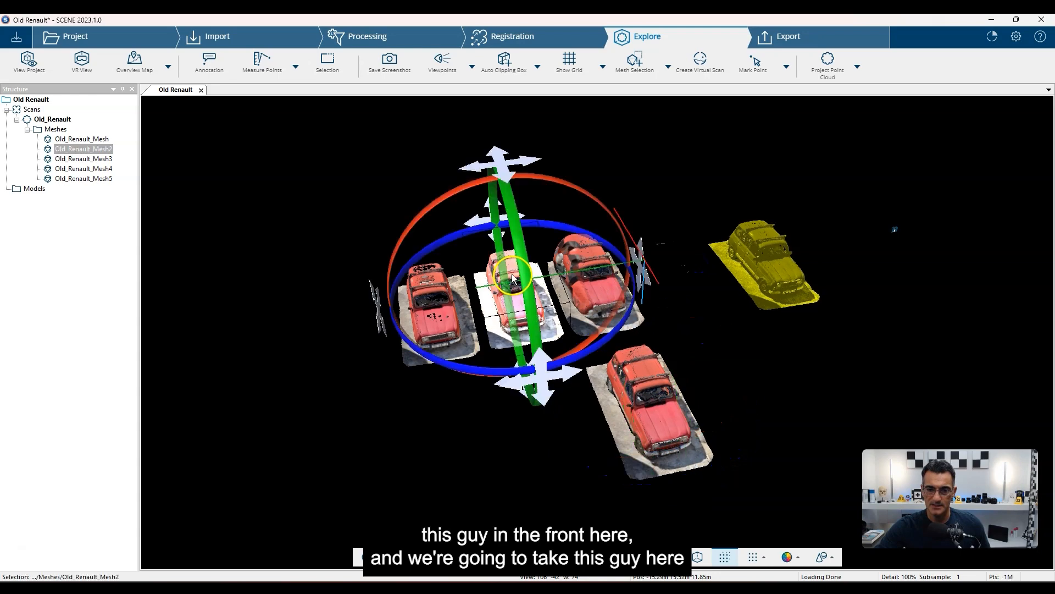
pyautogui.moveTo(496, 157); pyautogui.dragTo(522, 231)
pyautogui.click(395, 332)
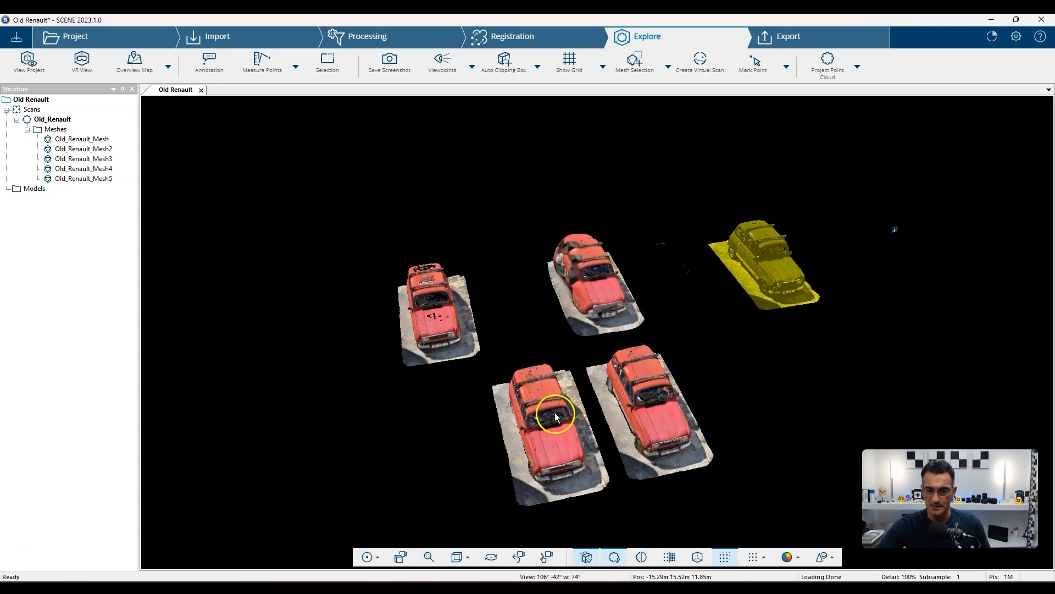
# - Compare the hoods, front ends and side panels of the unsmoothed Old_Renault_Mesh2 and the smoothed Old_Renault_Mesh5
pyautogui.scroll(3, 547, 430)
pyautogui.scroll(3, 604, 435)
pyautogui.moveTo(635, 443); pyautogui.dragTo(708, 386, button='right')
pyautogui.moveTo(709, 385); pyautogui.dragTo(627, 319)
pyautogui.scroll(5, 519, 311)
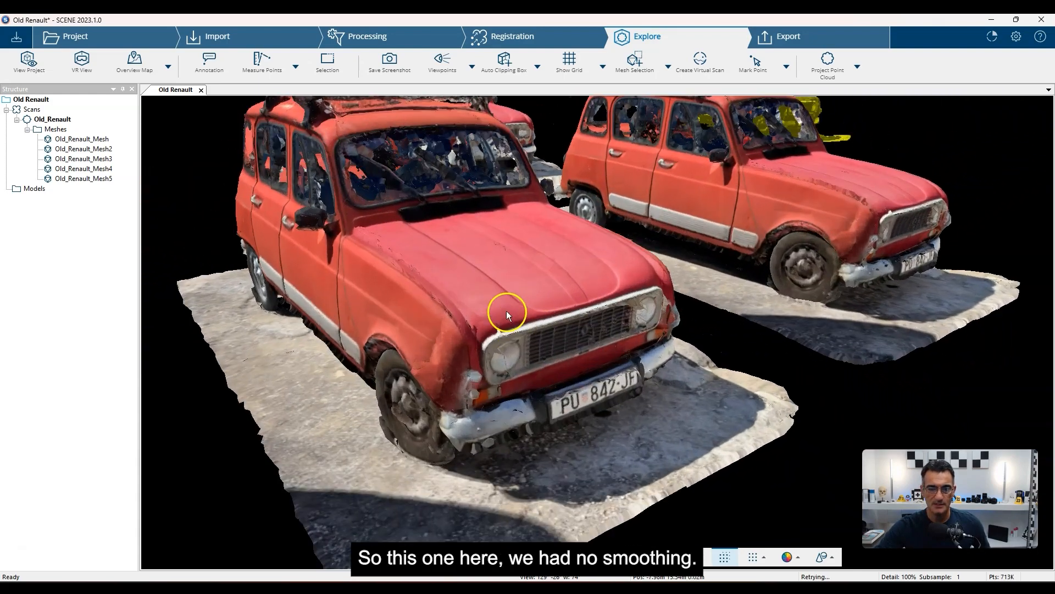
pyautogui.moveTo(378, 266); pyautogui.dragTo(506, 299)
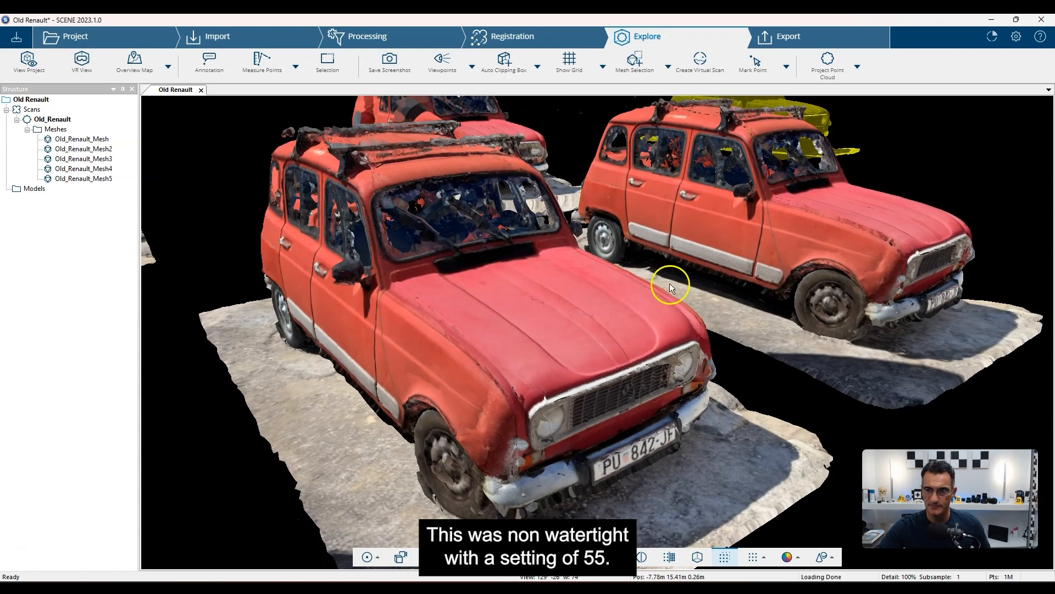
pyautogui.moveTo(686, 301); pyautogui.dragTo(616, 275, button='right')
pyautogui.scroll(2, 527, 321)
pyautogui.scroll(3, 527, 322)
pyautogui.moveTo(616, 275); pyautogui.dragTo(595, 311)
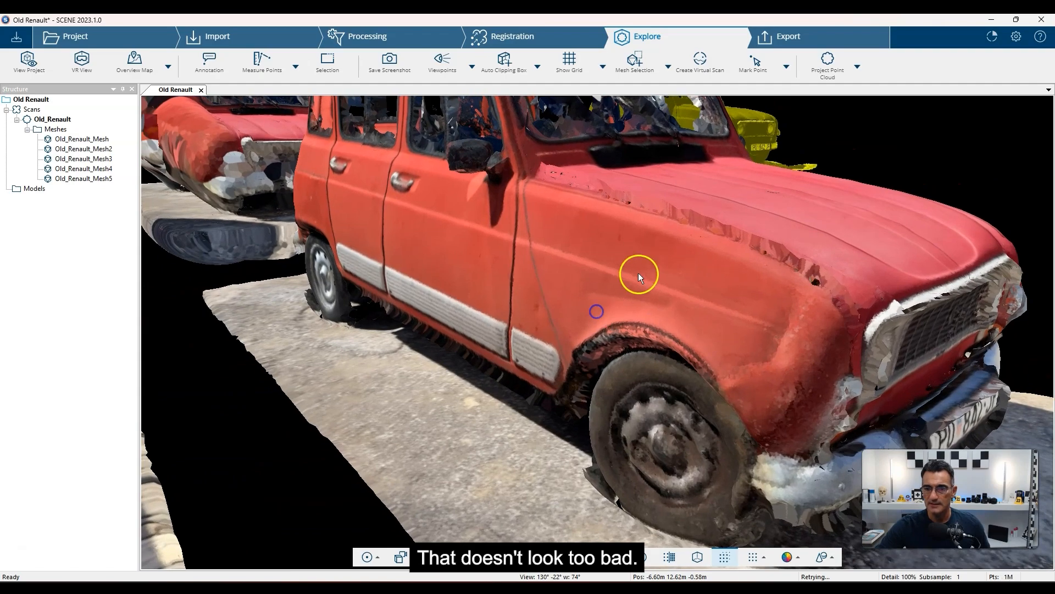
# - Examine the roofs and lower door panels of Old_Renault_Mesh2 and Old_Renault_Mesh5 for smoothing differences
pyautogui.scroll(-3, 652, 276)
pyautogui.moveTo(671, 285); pyautogui.dragTo(579, 363)
pyautogui.scroll(-3, 641, 328)
pyautogui.scroll(5, 601, 313)
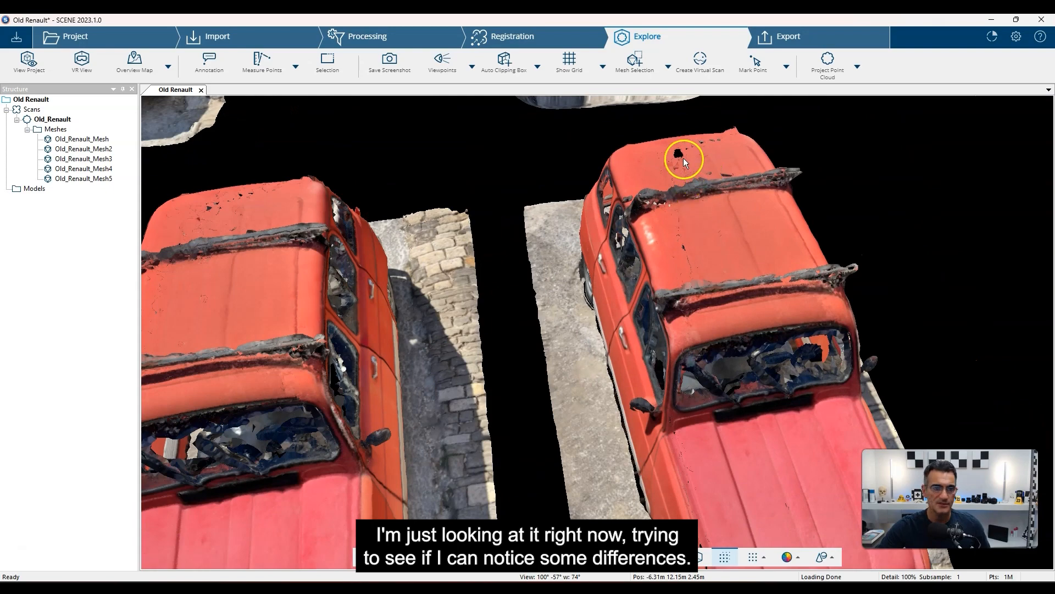
pyautogui.scroll(-4, 399, 345)
pyautogui.moveTo(439, 379); pyautogui.dragTo(506, 331, button='middle')
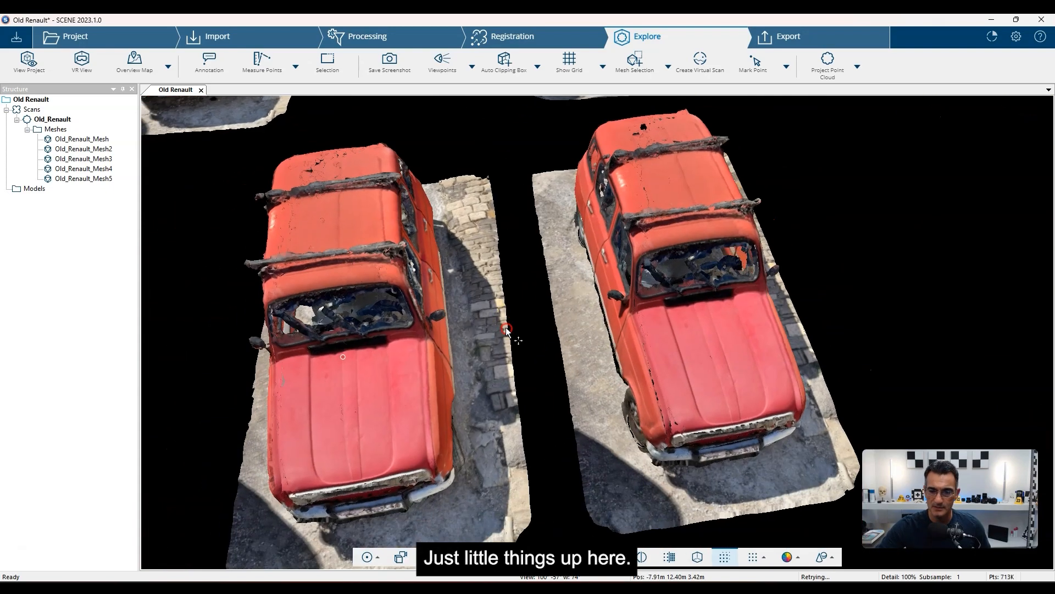
pyautogui.moveTo(507, 330); pyautogui.dragTo(476, 355)
pyautogui.moveTo(341, 358); pyautogui.dragTo(577, 353)
pyautogui.scroll(5, 437, 330)
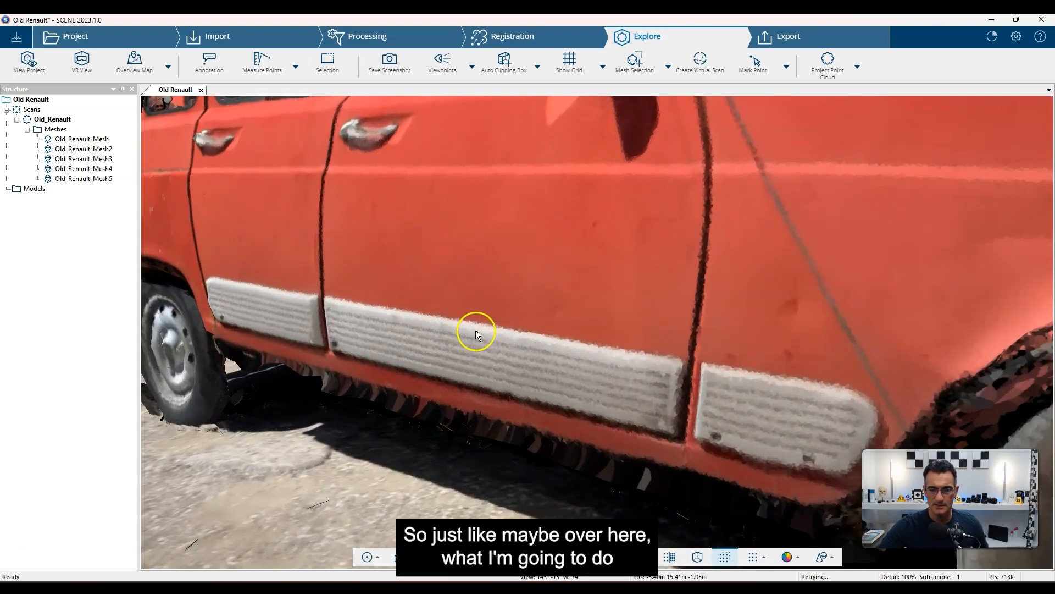
pyautogui.scroll(1, 477, 331)
# - Clear the point cloud selection, display Old_Renault_Mesh2 and Old_Renault_Mesh5 as wireframes, and deselect them
pyautogui.scroll(-8, 494, 258)
pyautogui.moveTo(588, 218); pyautogui.dragTo(500, 328)
pyautogui.scroll(-6, 565, 238)
pyautogui.moveTo(563, 252); pyautogui.dragTo(556, 314, button='middle')
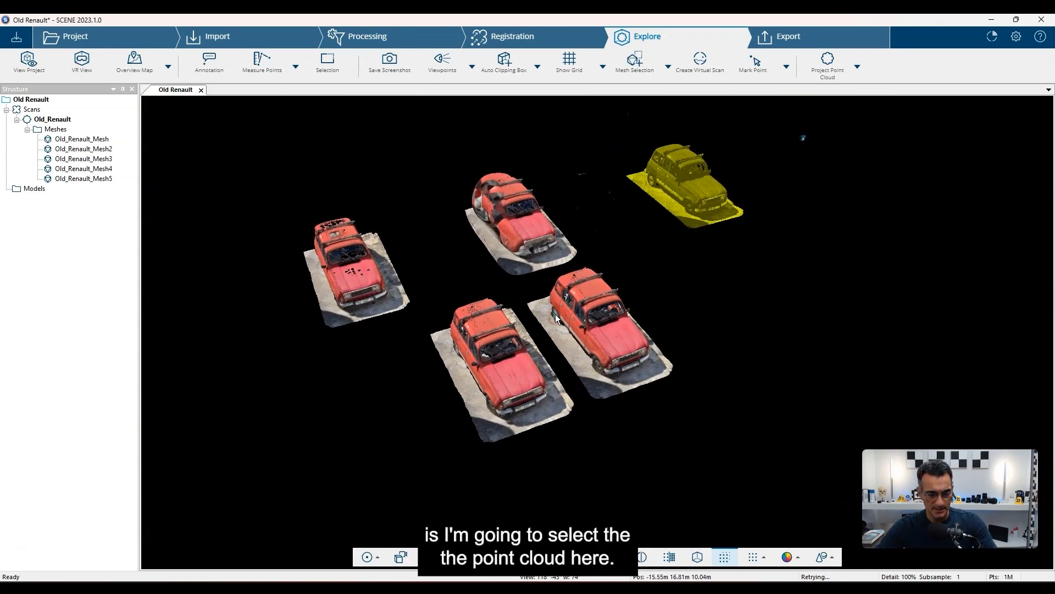
pyautogui.click(756, 197)
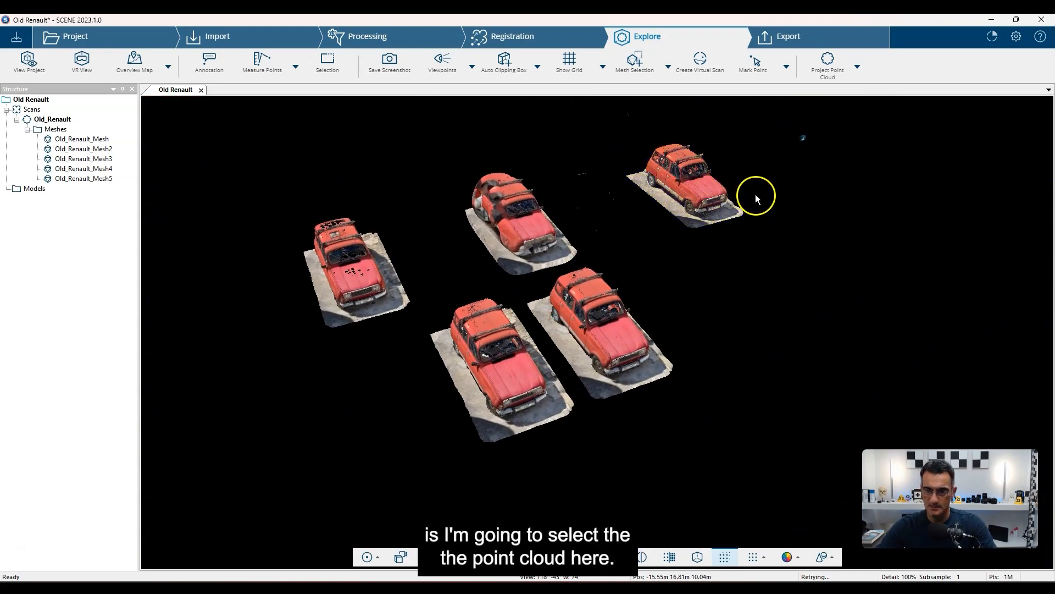
pyautogui.rightClick(505, 346)
pyautogui.click(541, 416)
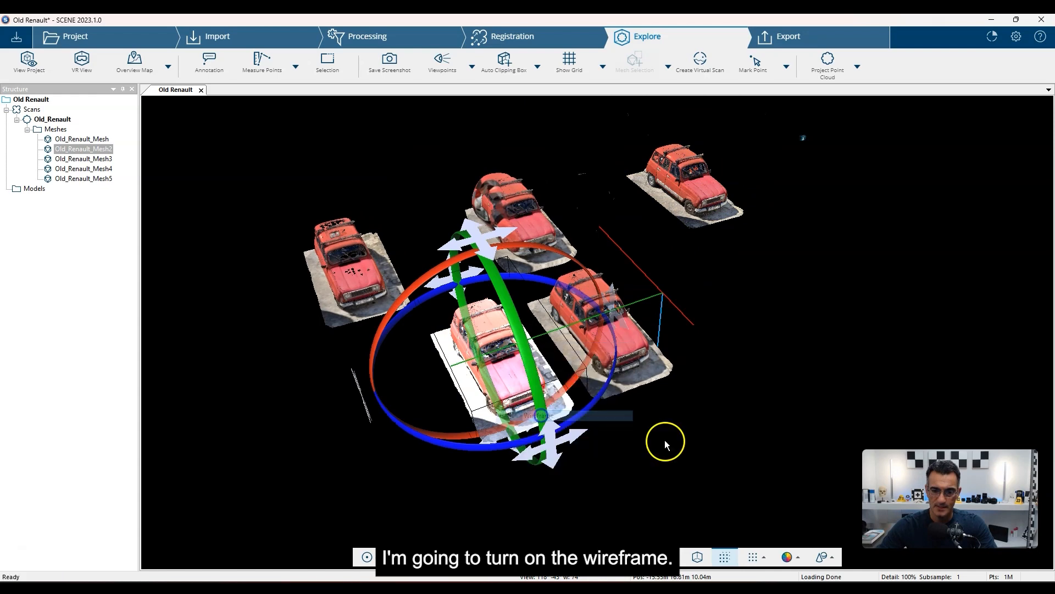
pyautogui.click(667, 389)
pyautogui.rightClick(634, 350)
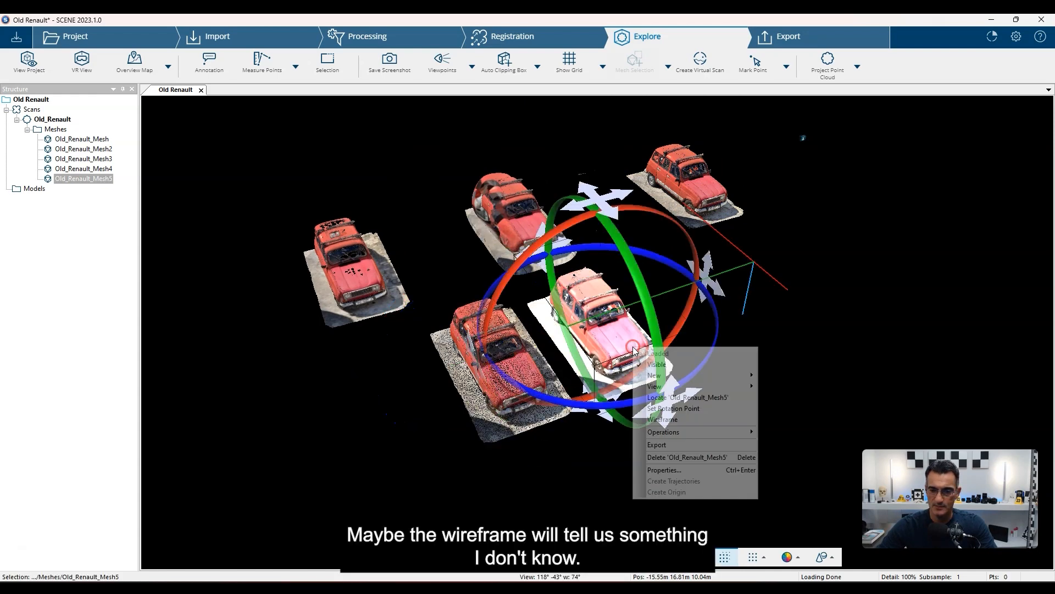
pyautogui.click(662, 419)
pyautogui.click(608, 424)
# - Compare the wireframe triangles of the two front meshes on the hoods, headlights, grilles and bumpers
pyautogui.scroll(10, 583, 426)
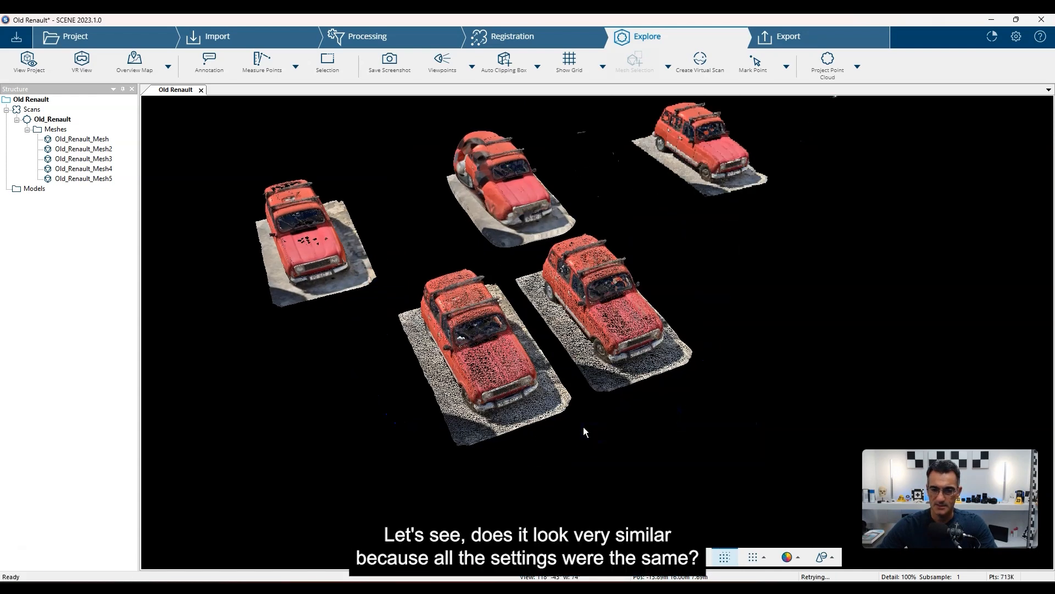
pyautogui.scroll(8, 591, 339)
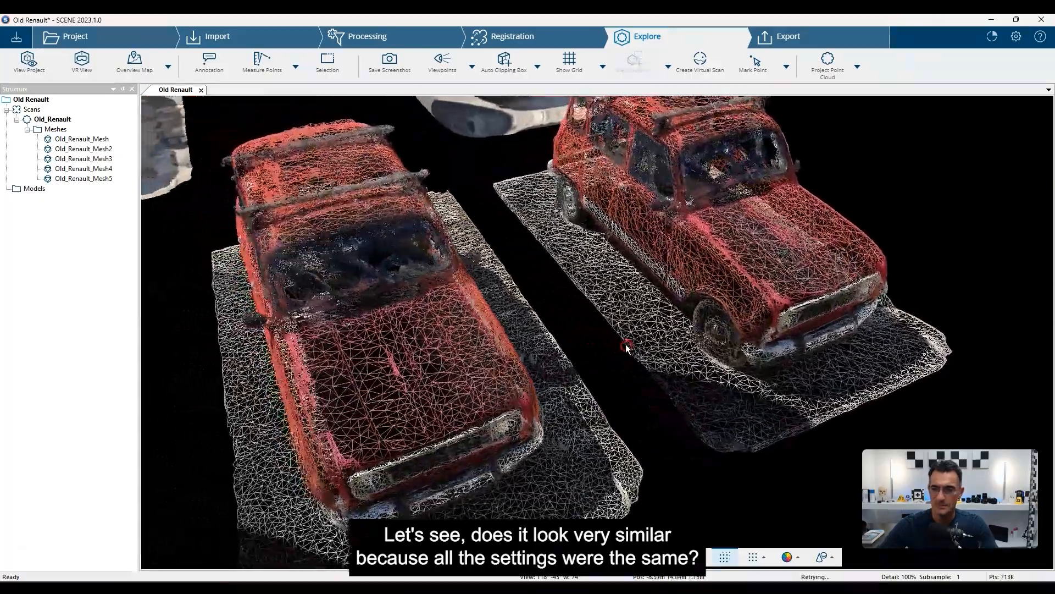
pyautogui.scroll(-8, 604, 351)
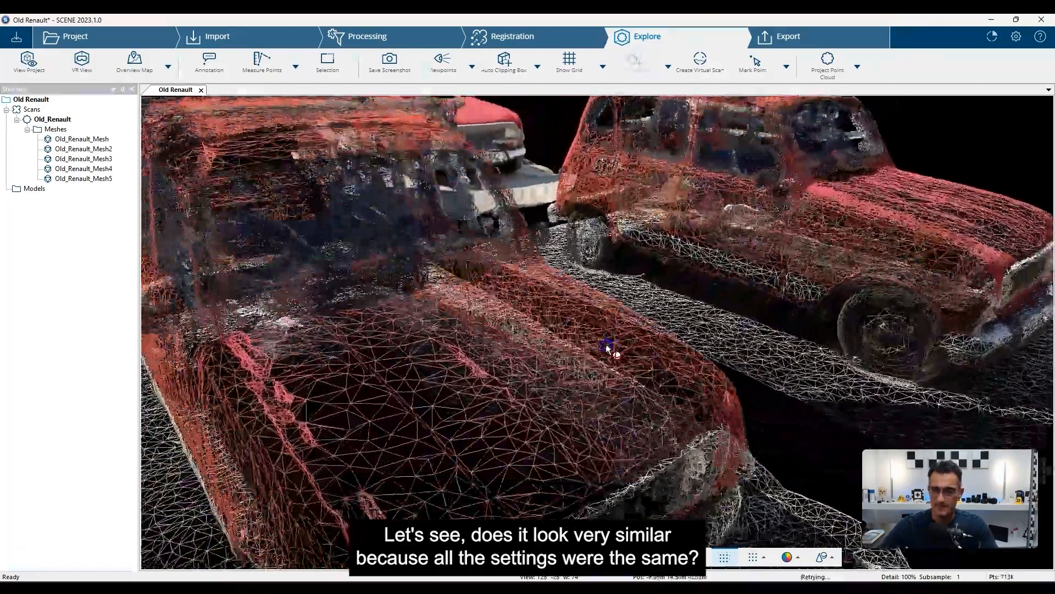
pyautogui.scroll(8, 565, 365)
pyautogui.moveTo(518, 376); pyautogui.dragTo(542, 373)
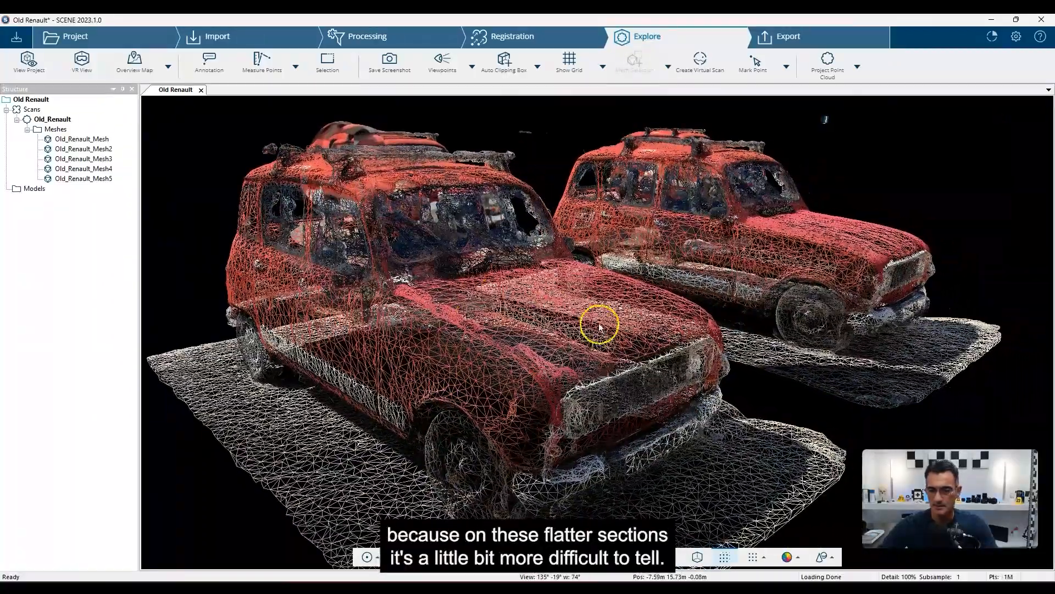
pyautogui.scroll(4, 681, 327)
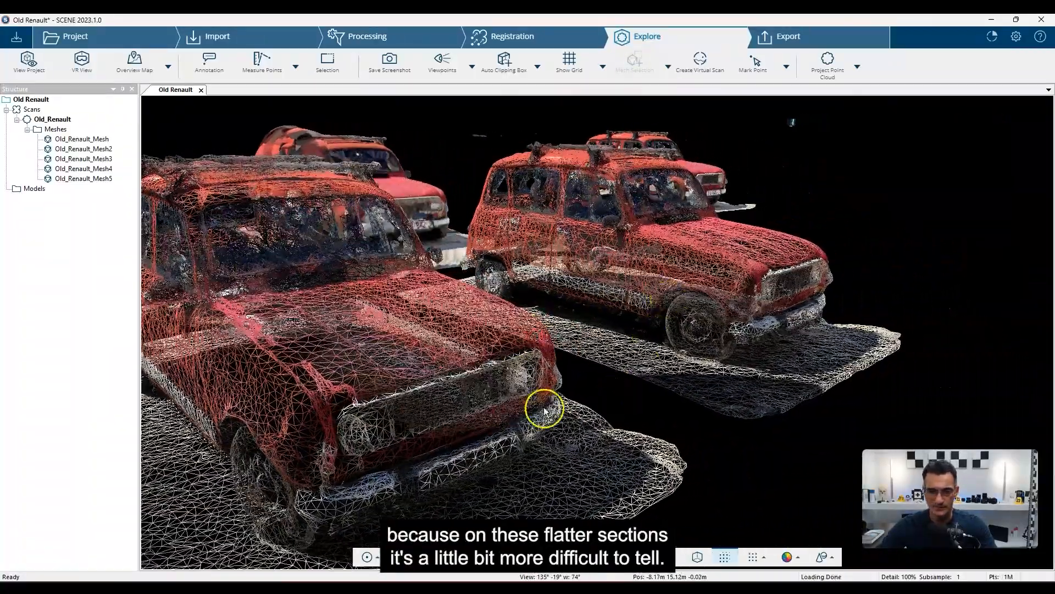
pyautogui.scroll(6, 440, 399)
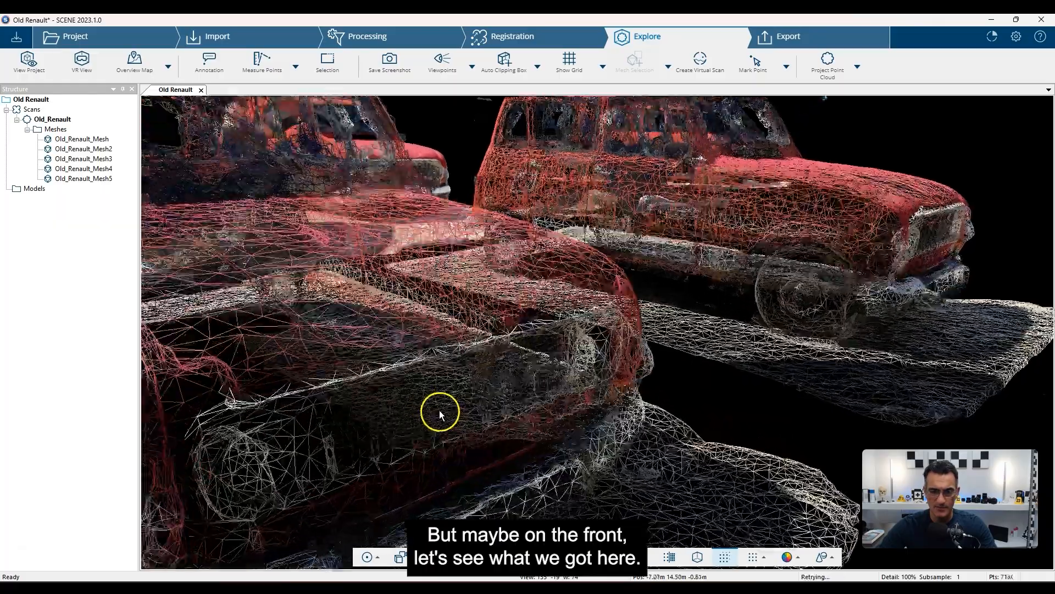
pyautogui.scroll(2, 440, 412)
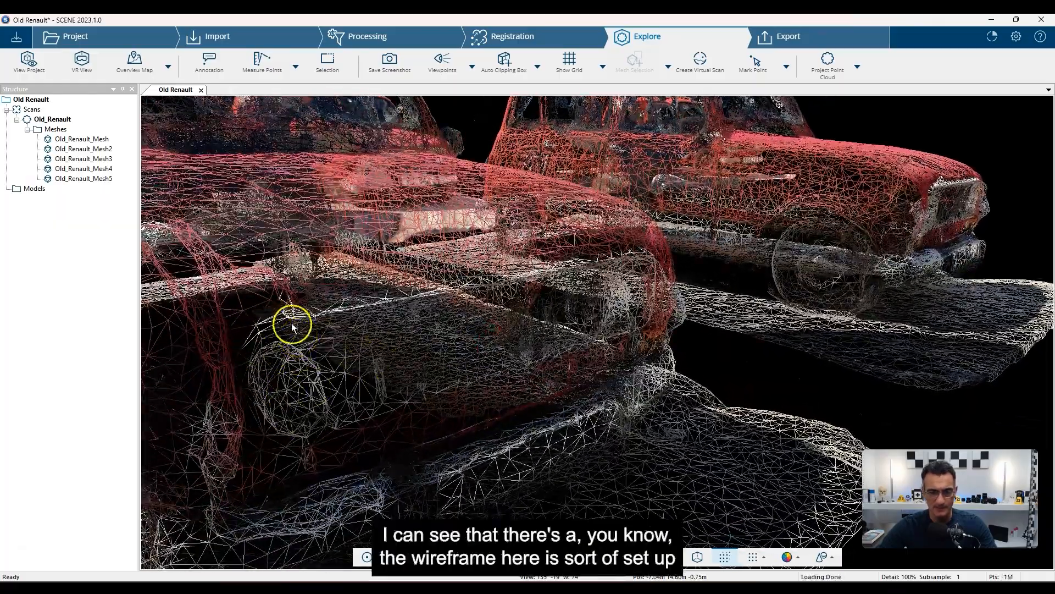
pyautogui.scroll(-10, 310, 315)
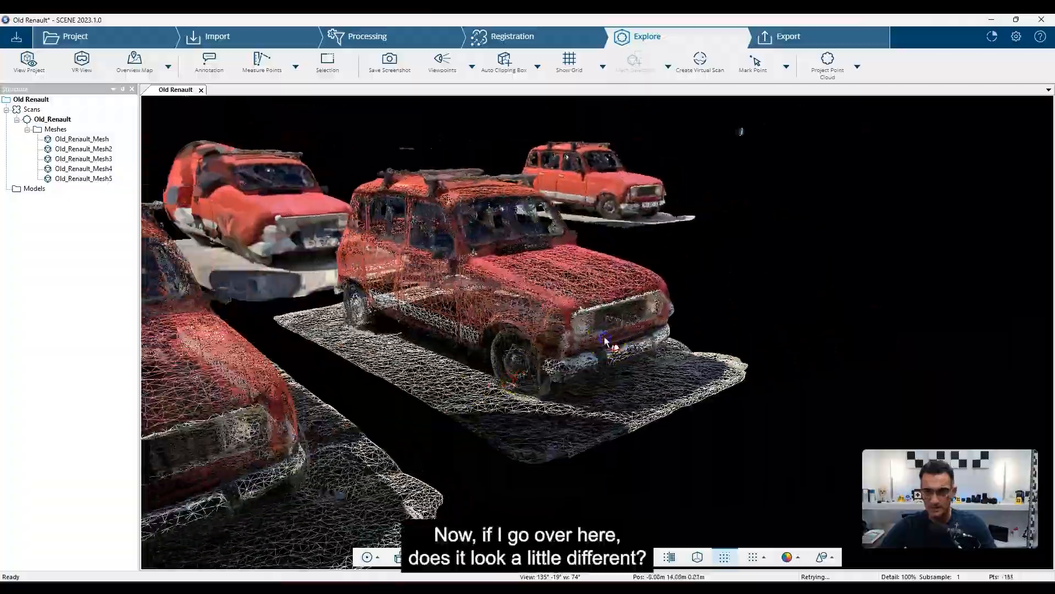
pyautogui.moveTo(605, 341); pyautogui.dragTo(671, 382)
pyautogui.moveTo(671, 381); pyautogui.dragTo(653, 407, button='right')
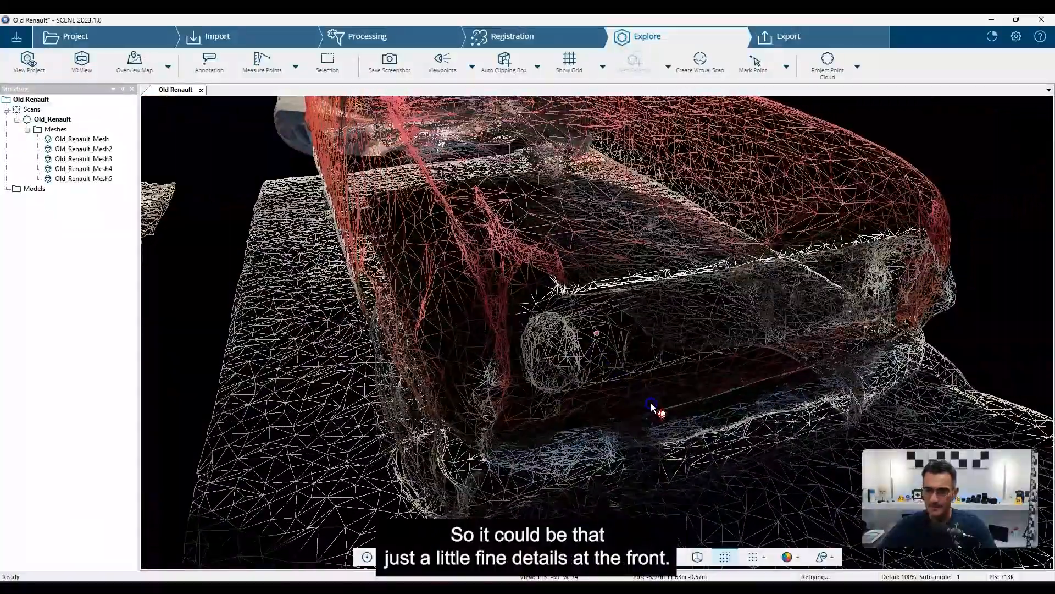
pyautogui.scroll(-3, 747, 326)
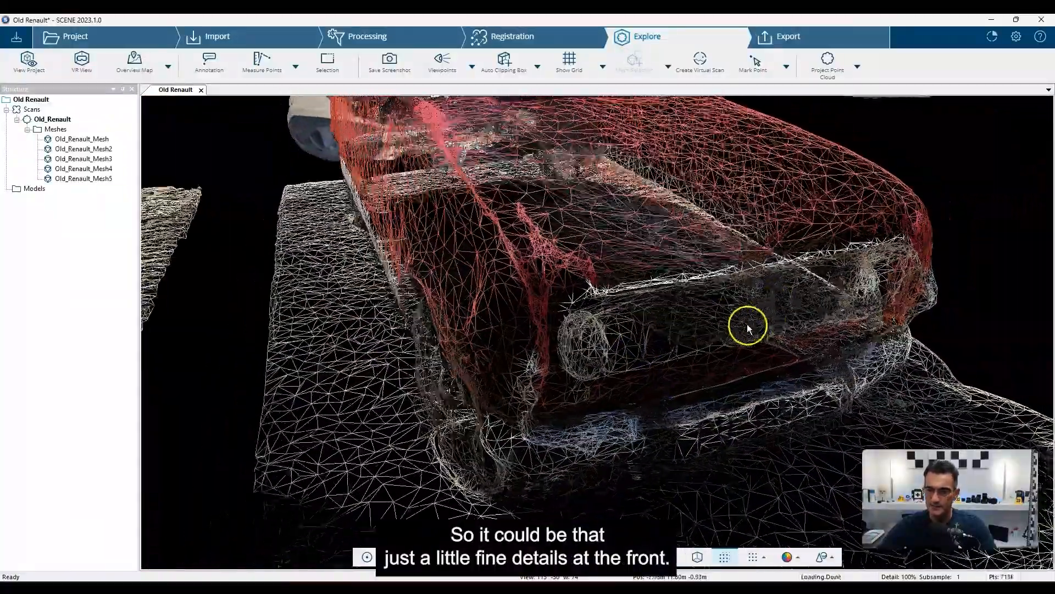
pyautogui.scroll(4, 743, 324)
# - Turn off the wireframe display of Old_Renault_Mesh5 and Old_Renault_Mesh2, and clear the selection
pyautogui.rightClick(636, 249)
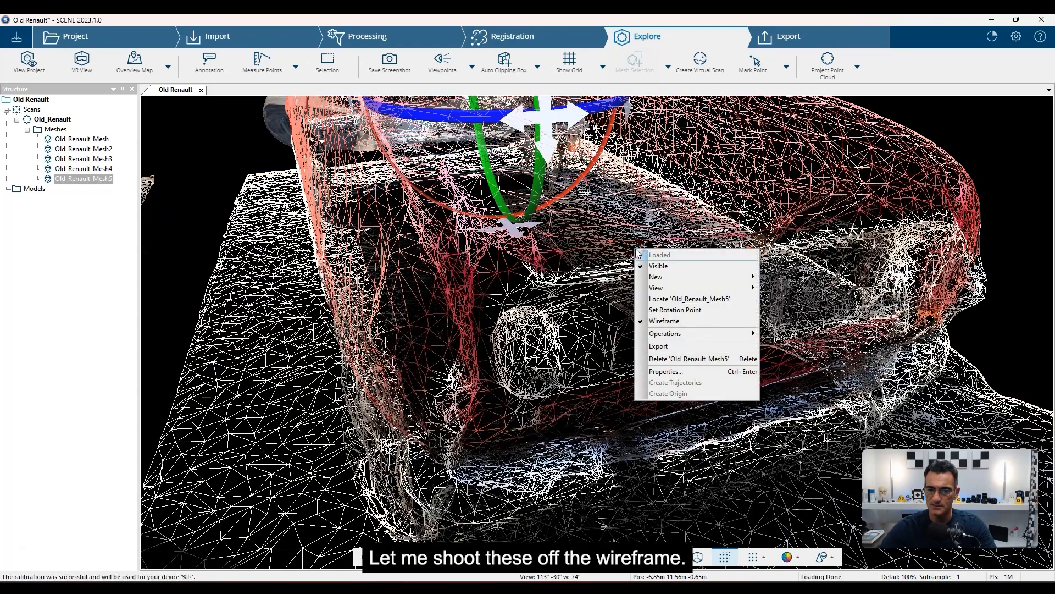
pyautogui.click(695, 322)
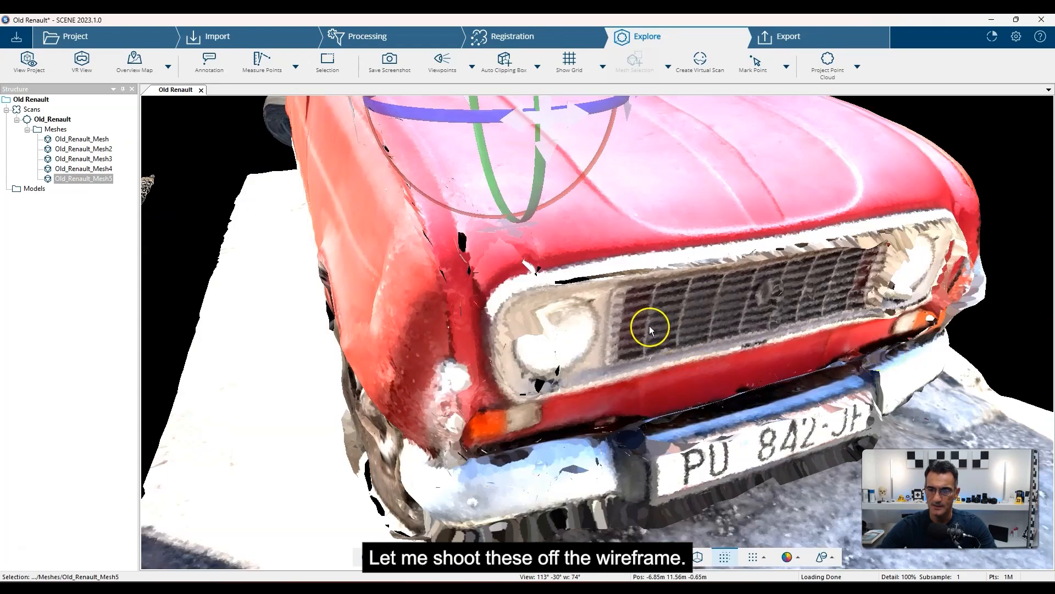
pyautogui.scroll(-1, 648, 324)
pyautogui.moveTo(648, 324)
pyautogui.mouseDown()
pyautogui.moveTo(662, 306)
pyautogui.moveTo(640, 316)
pyautogui.mouseUp()
pyautogui.scroll(-3, 623, 319)
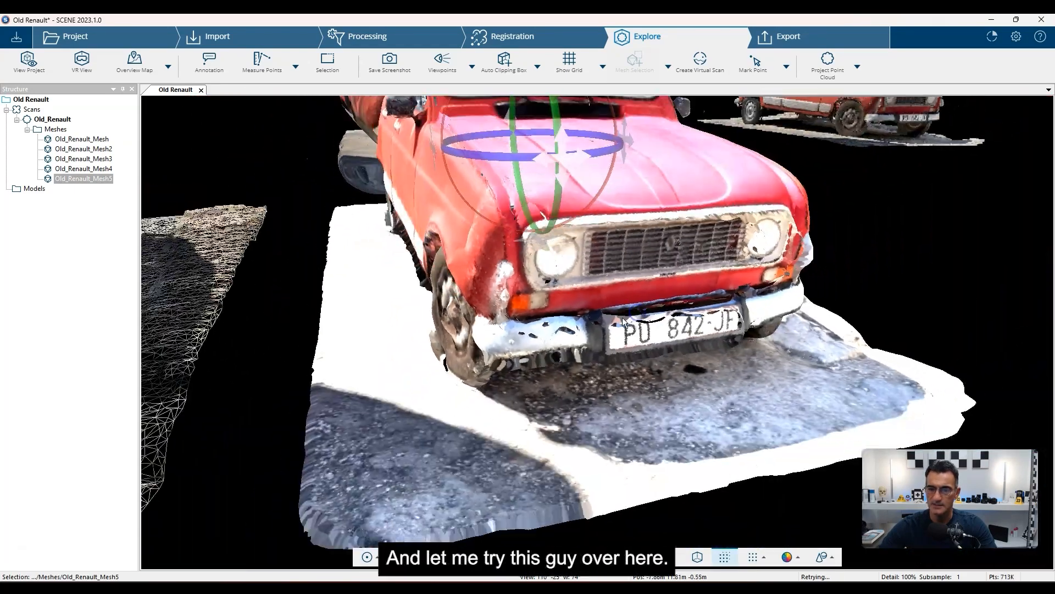
pyautogui.scroll(-4, 623, 322)
pyautogui.moveTo(419, 358); pyautogui.dragTo(747, 322, button='middle')
pyautogui.click(443, 311)
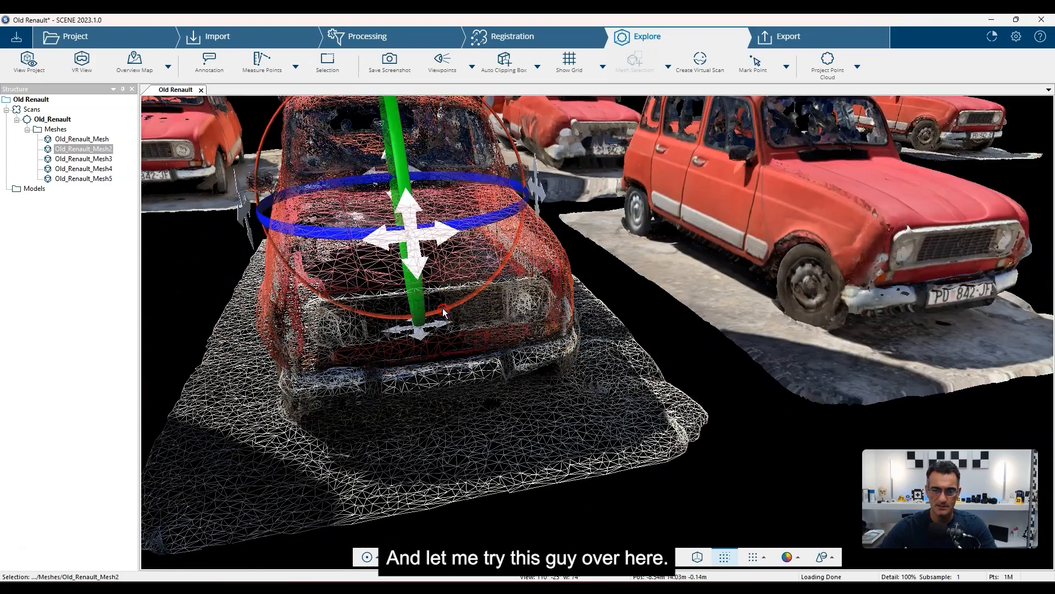
pyautogui.rightClick(443, 311)
pyautogui.click(494, 368)
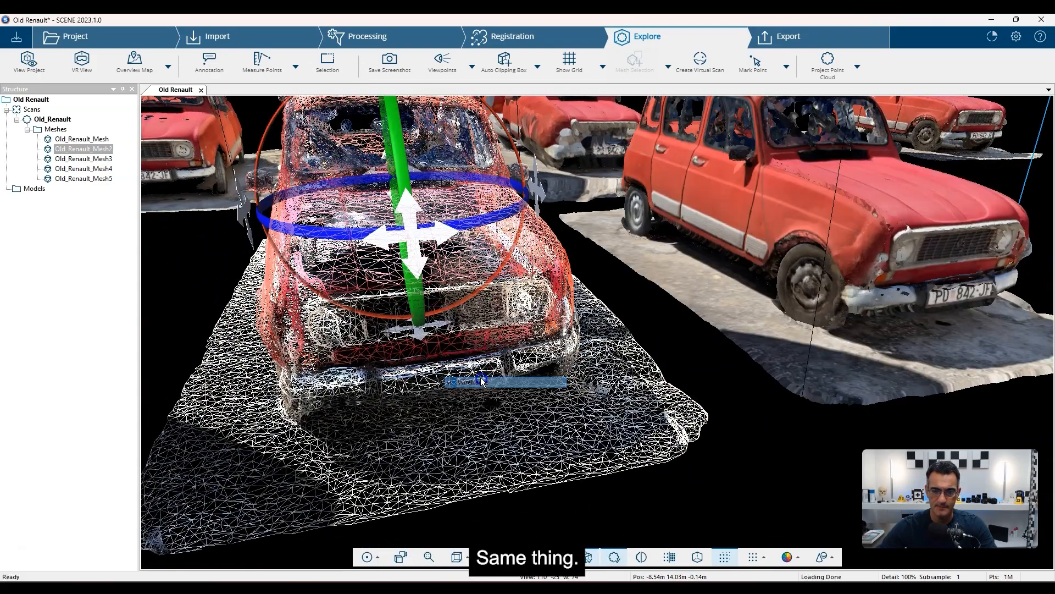
pyautogui.click(685, 381)
# - Compare the textured grilles, bumpers, fenders and sides of Old_Renault_Mesh2 and Old_Renault_Mesh5 at close range
pyautogui.scroll(3, 457, 374)
pyautogui.moveTo(452, 366); pyautogui.dragTo(486, 342)
pyautogui.moveTo(737, 296); pyautogui.dragTo(510, 344, button='right')
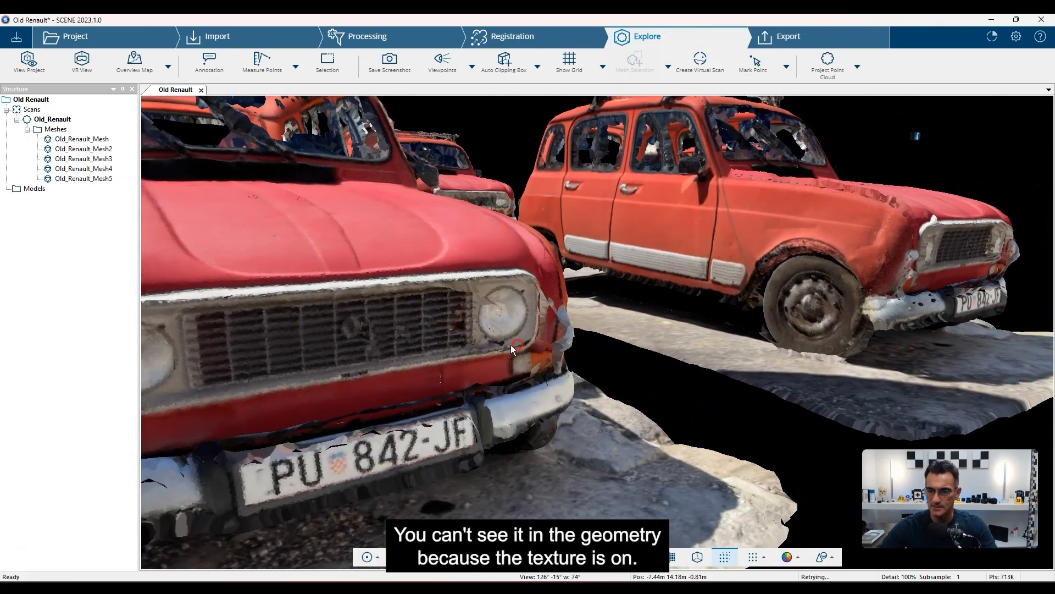
pyautogui.moveTo(727, 324); pyautogui.dragTo(683, 349)
pyautogui.moveTo(683, 348); pyautogui.dragTo(541, 404, button='right')
pyautogui.scroll(2, 652, 321)
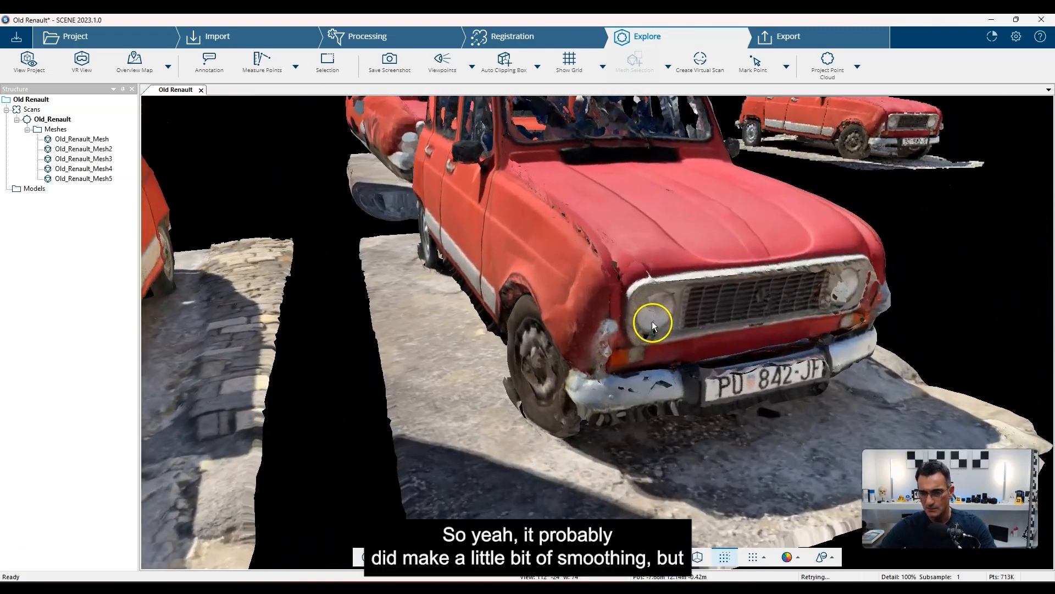
pyautogui.scroll(-1, 714, 294)
pyautogui.moveTo(642, 363); pyautogui.dragTo(698, 349, button='right')
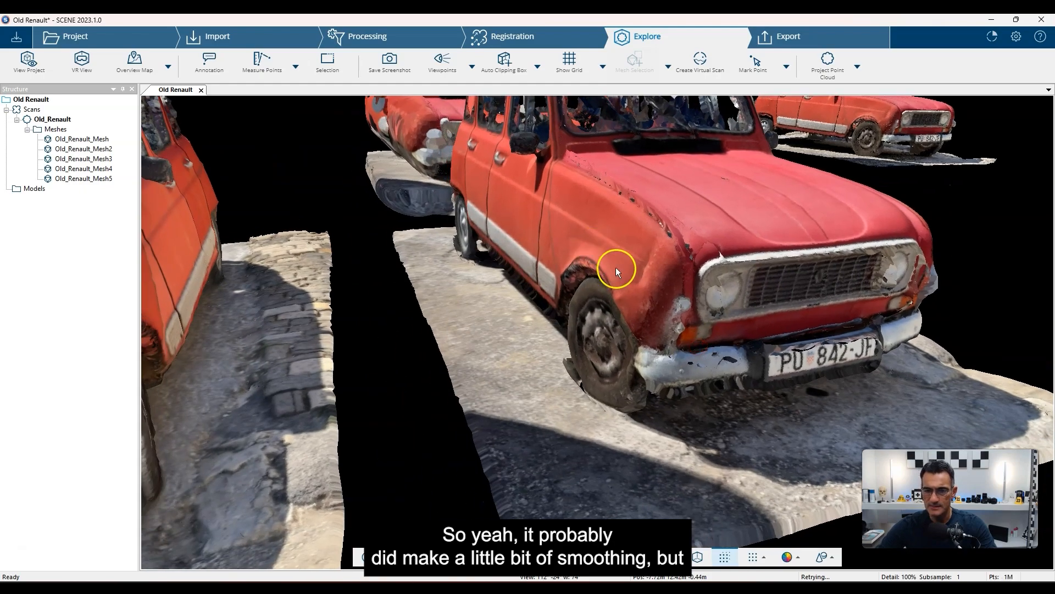
pyautogui.scroll(-2, 627, 276)
pyautogui.moveTo(485, 350); pyautogui.dragTo(638, 327, button='right')
pyautogui.scroll(-2, 616, 329)
pyautogui.moveTo(537, 344); pyautogui.dragTo(593, 324)
pyautogui.scroll(1, 554, 344)
pyautogui.moveTo(533, 335); pyautogui.dragTo(569, 340, button='right')
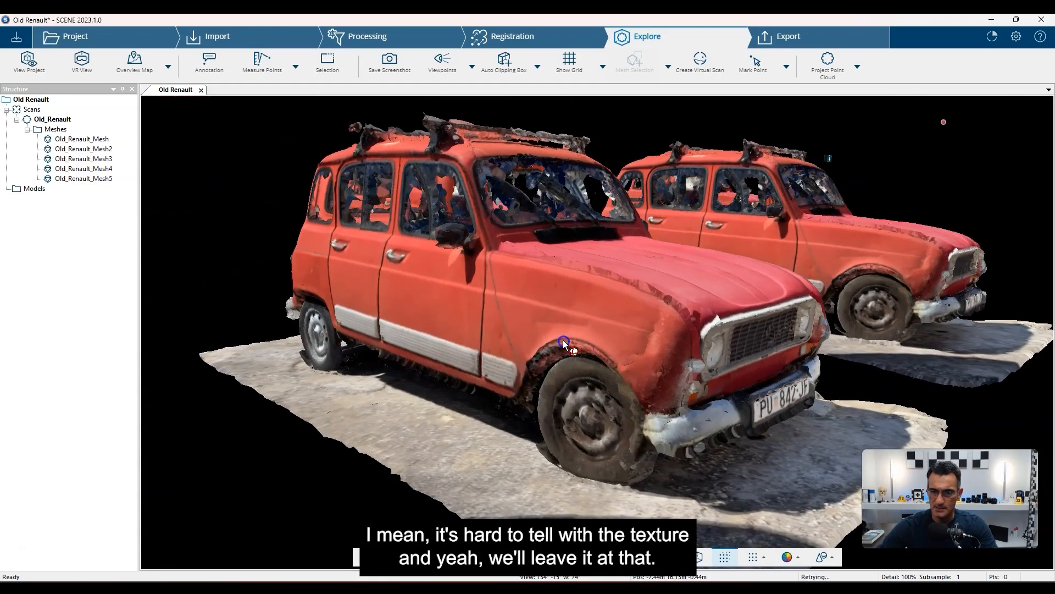
# - Review the two front meshes side by side, along with an overview of all five Renault models
pyautogui.scroll(-2, 563, 343)
pyautogui.moveTo(562, 345); pyautogui.dragTo(497, 384)
pyautogui.moveTo(602, 314); pyautogui.dragTo(533, 367, button='right')
pyautogui.scroll(1, 535, 367)
pyautogui.scroll(-1, 545, 366)
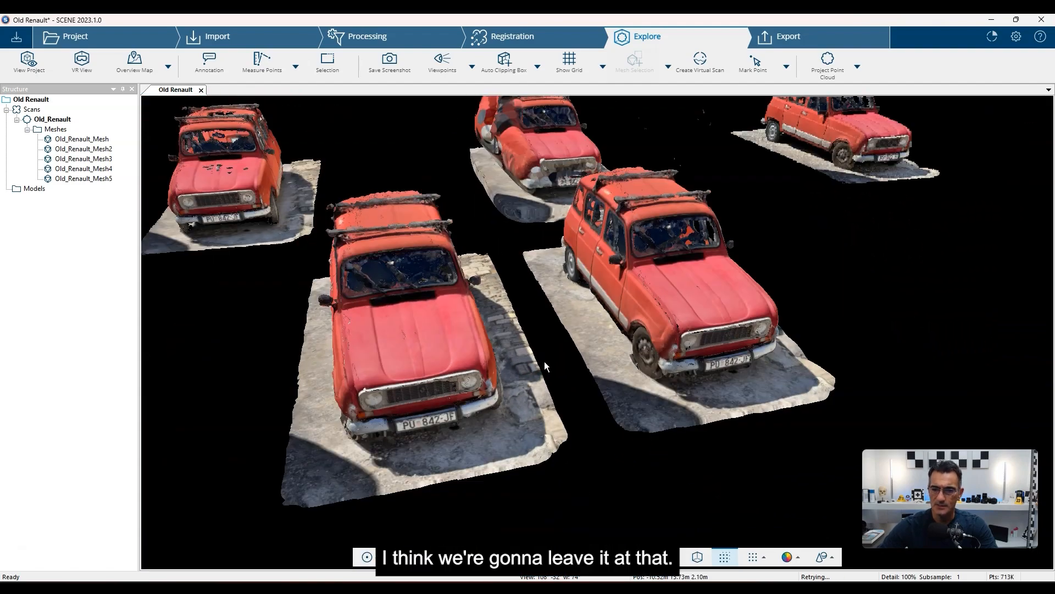
pyautogui.scroll(1, 547, 367)
pyautogui.scroll(2, 552, 379)
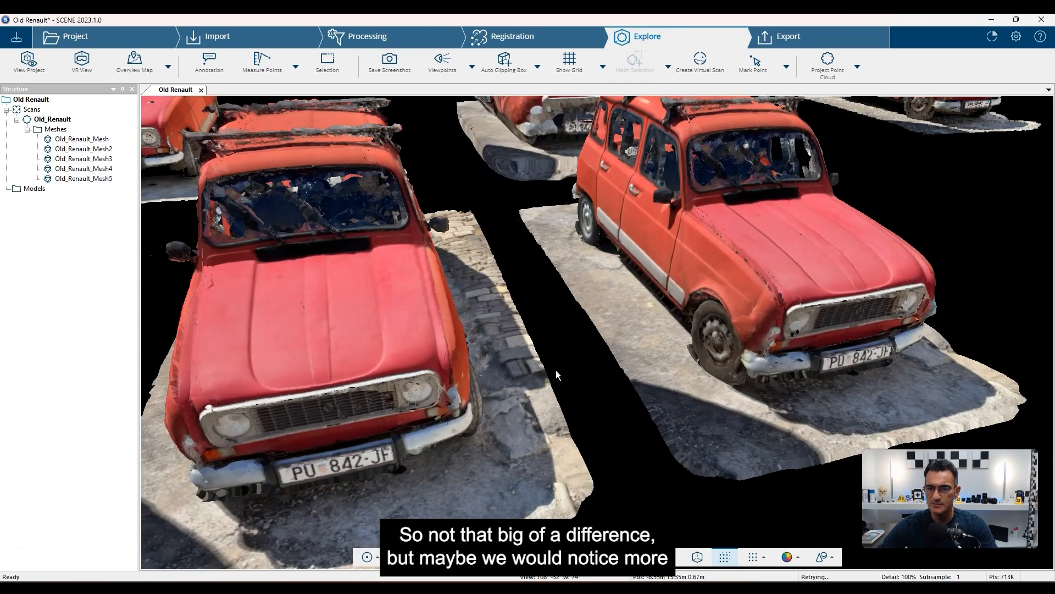
pyautogui.scroll(-3, 556, 371)
pyautogui.scroll(1, 563, 379)
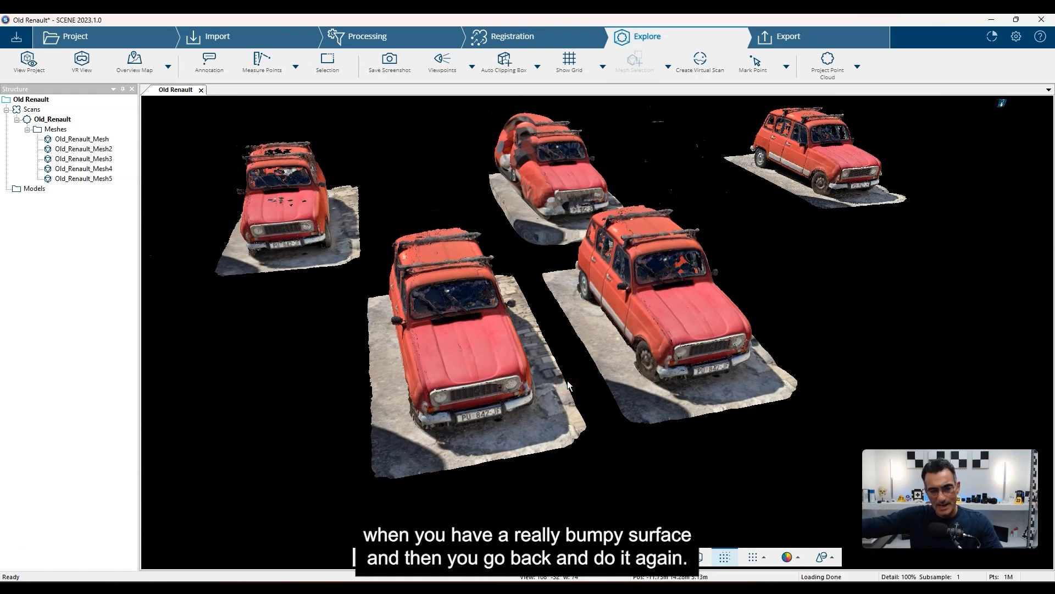
pyautogui.click(600, 382)
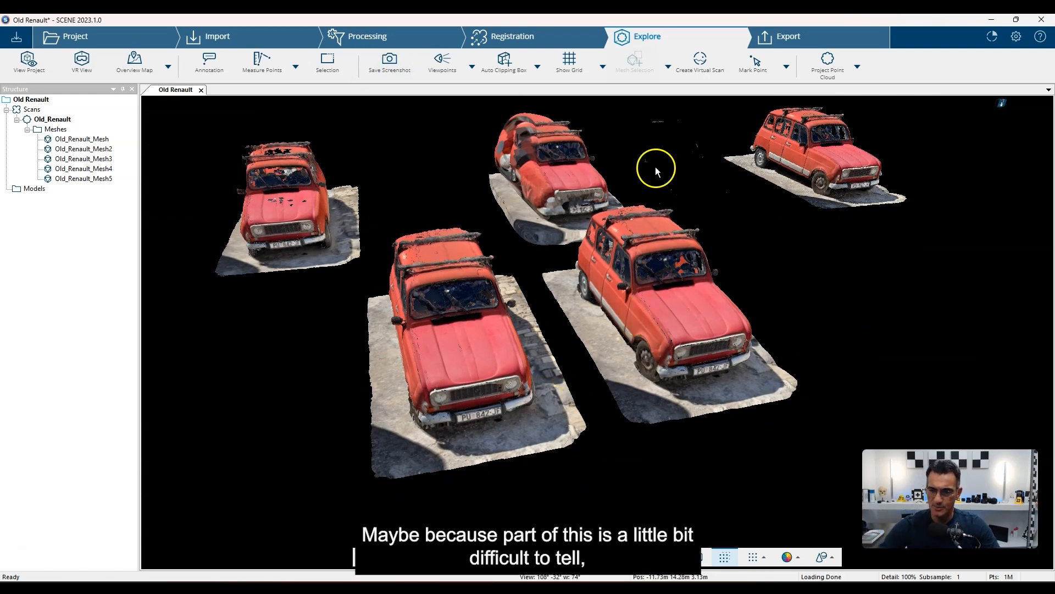
pyautogui.scroll(-5, 707, 373)
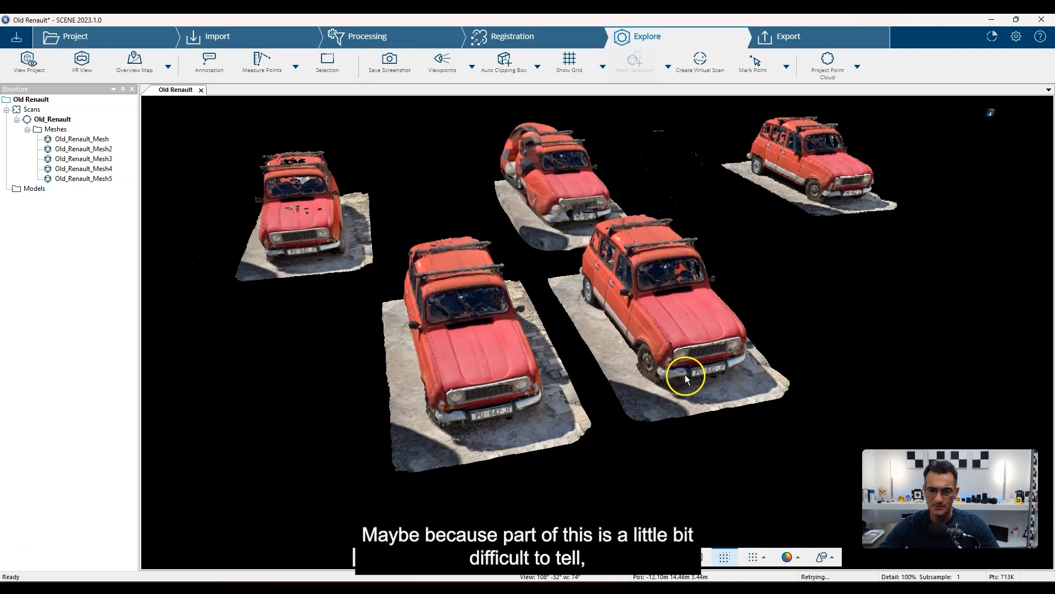
pyautogui.moveTo(681, 375); pyautogui.dragTo(652, 404, button='right')
pyautogui.moveTo(651, 402); pyautogui.dragTo(650, 408)
pyautogui.scroll(-2, 650, 407)
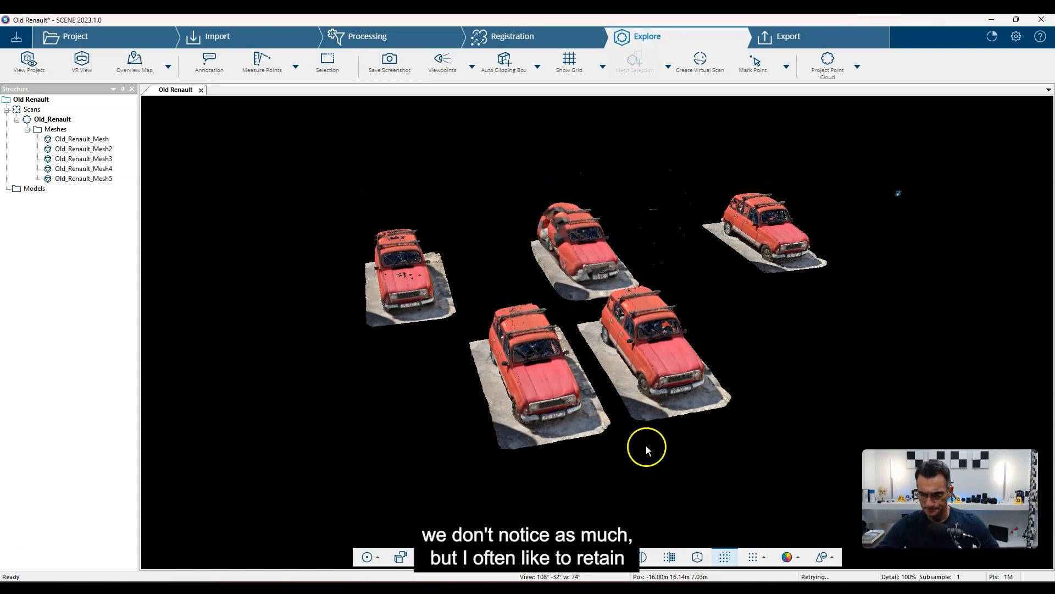
# - Start a new mesh from the Old Renault point cloud and set its non-watertight gap filling to 55
pyautogui.moveTo(635, 460); pyautogui.dragTo(640, 454, button='right')
pyautogui.moveTo(623, 431); pyautogui.dragTo(599, 444)
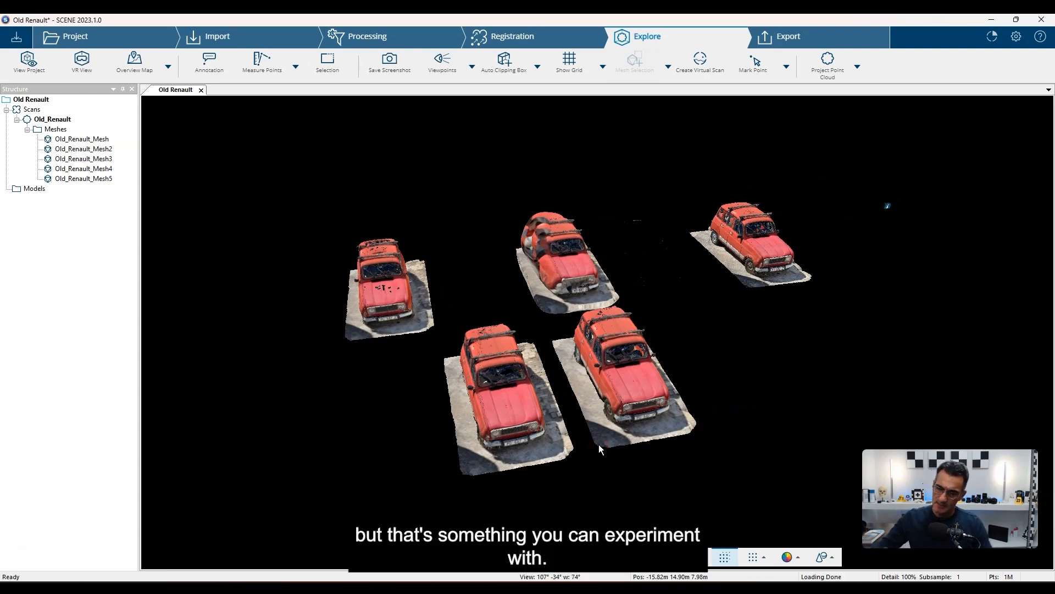
pyautogui.scroll(-2, 597, 376)
pyautogui.moveTo(607, 386); pyautogui.dragTo(574, 373, button='right')
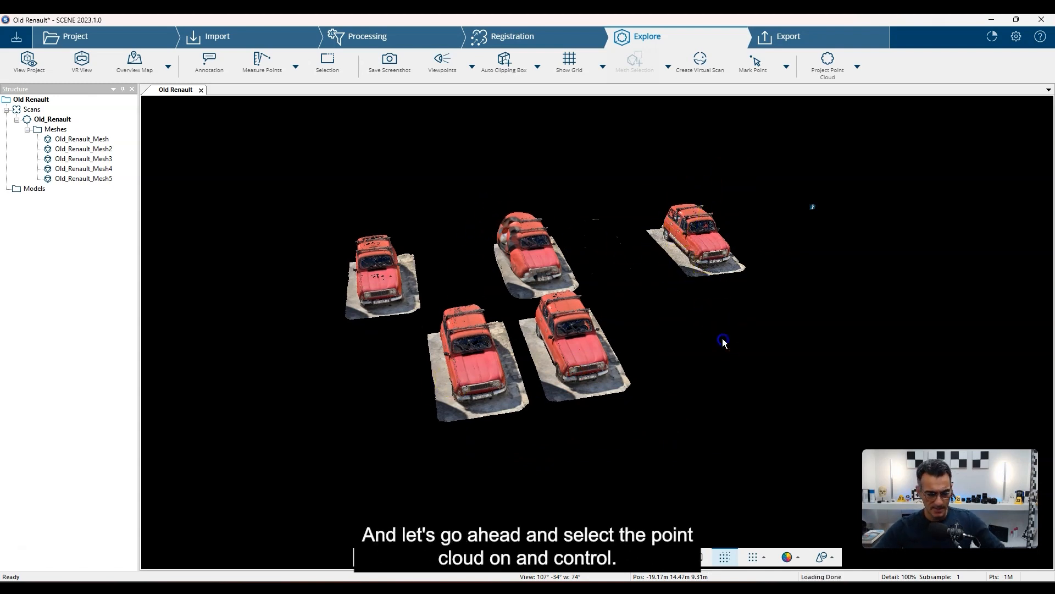
pyautogui.keyDown('ctrl'); pyautogui.click(715, 218); pyautogui.keyUp('ctrl')
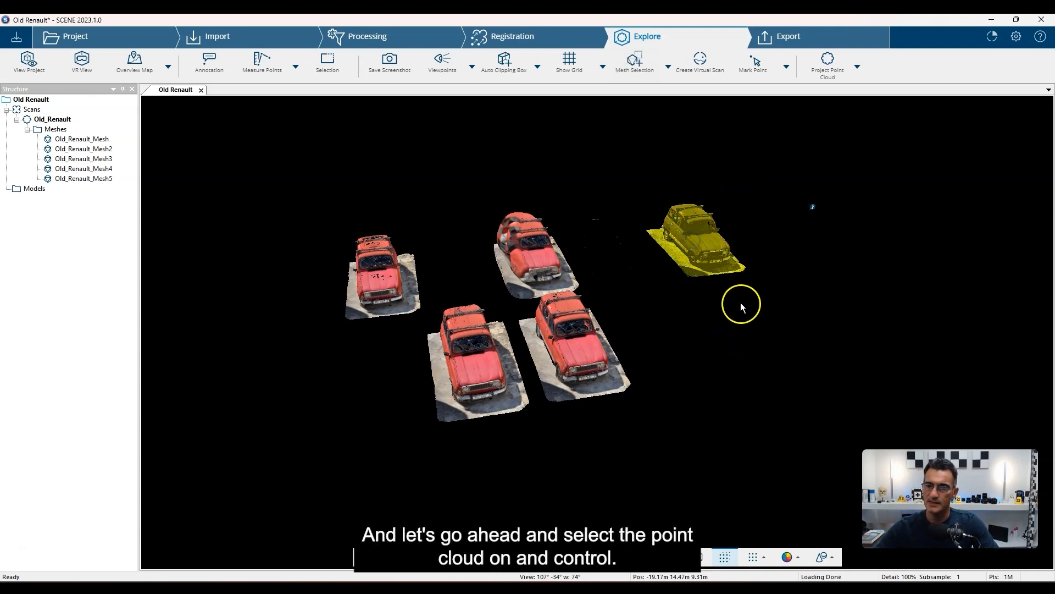
pyautogui.click(635, 60)
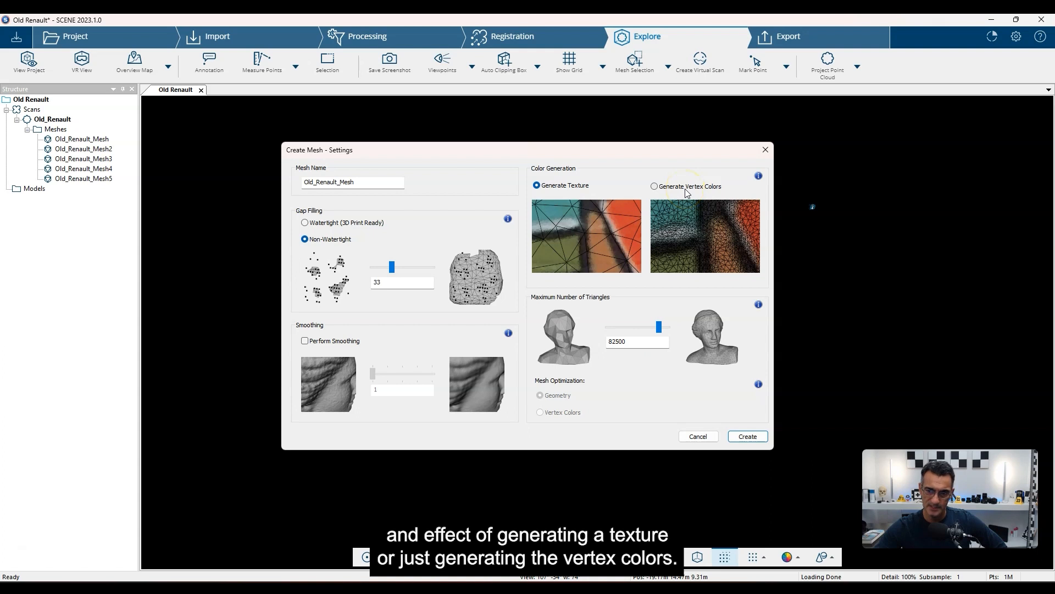
pyautogui.doubleClick(378, 282)
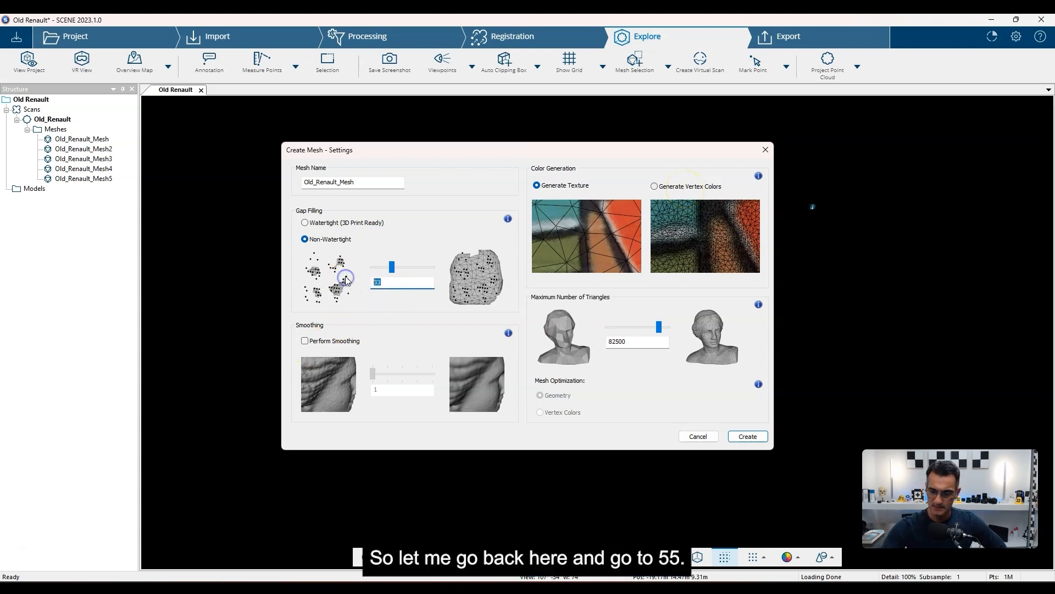
pyautogui.write('55')
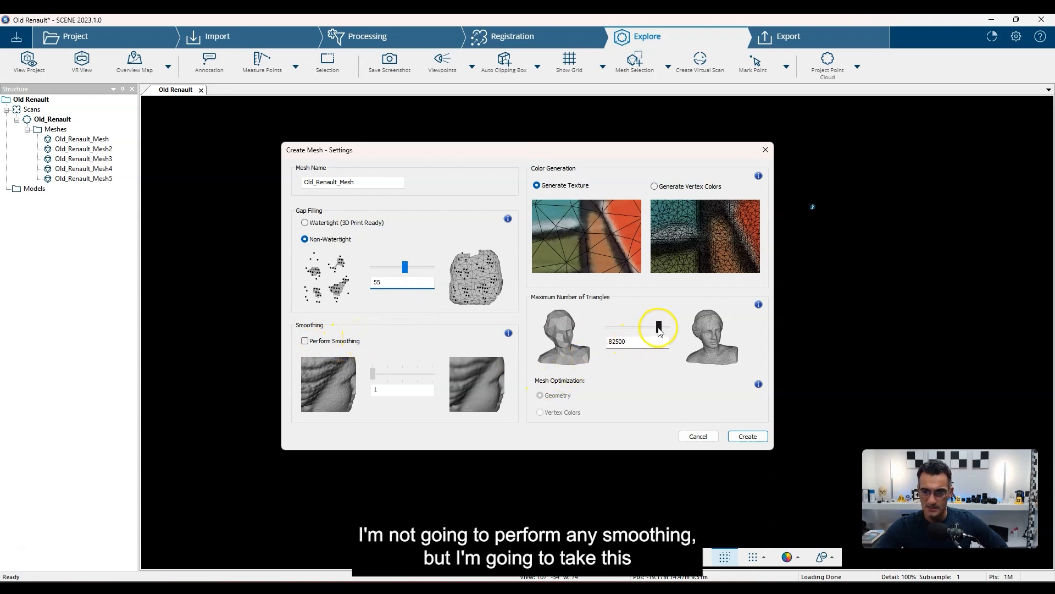
# - Lower the maximum number of triangles to 10000, keep smoothing off, and create the textured mesh
pyautogui.moveTo(661, 331); pyautogui.dragTo(647, 329)
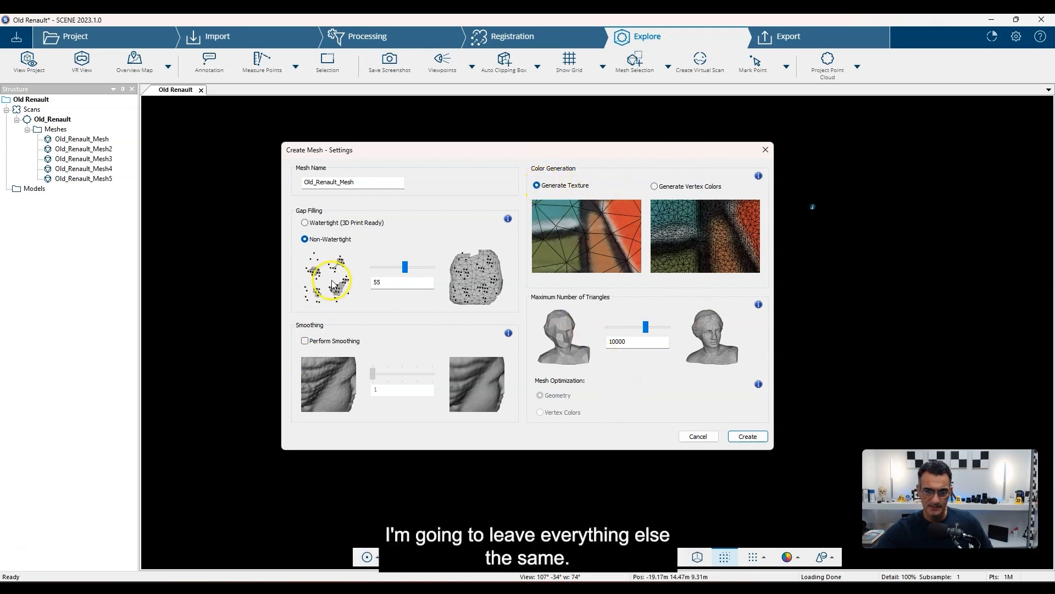
pyautogui.click(746, 440)
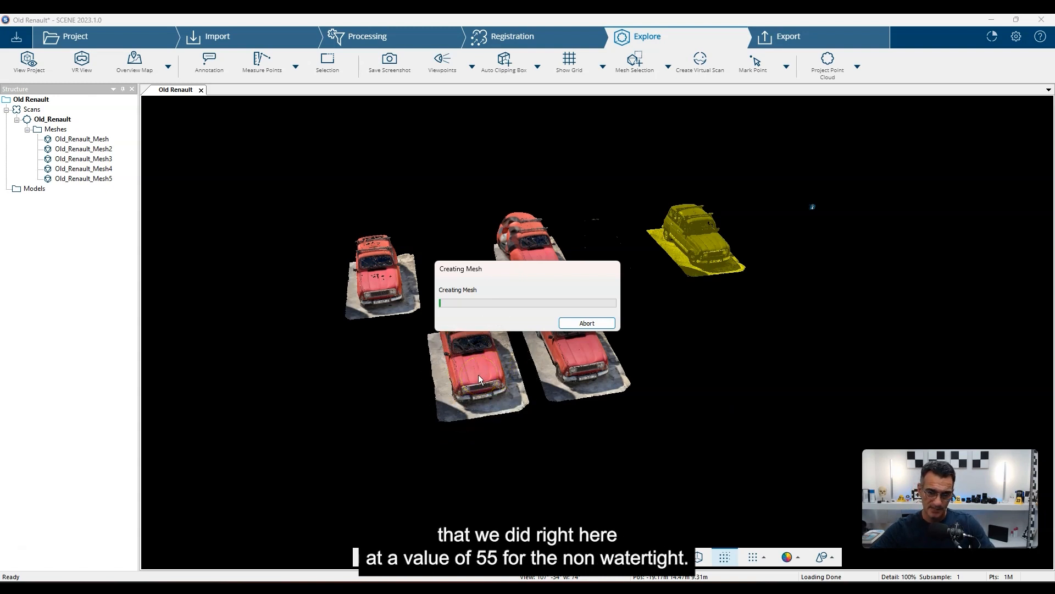
pyautogui.press('ctrl')
pyautogui.press('ctrl')
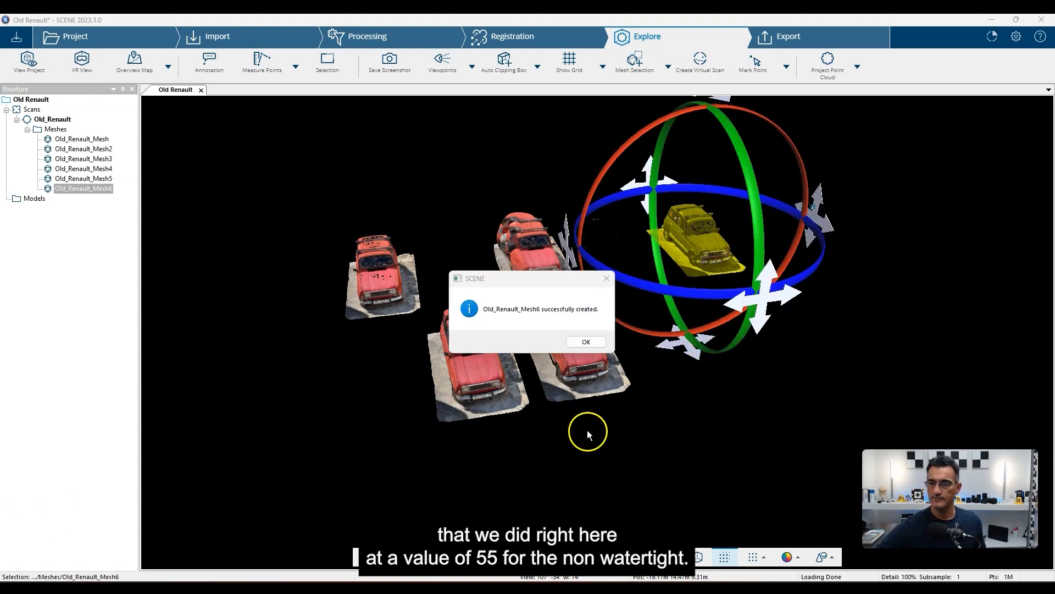
pyautogui.click(586, 342)
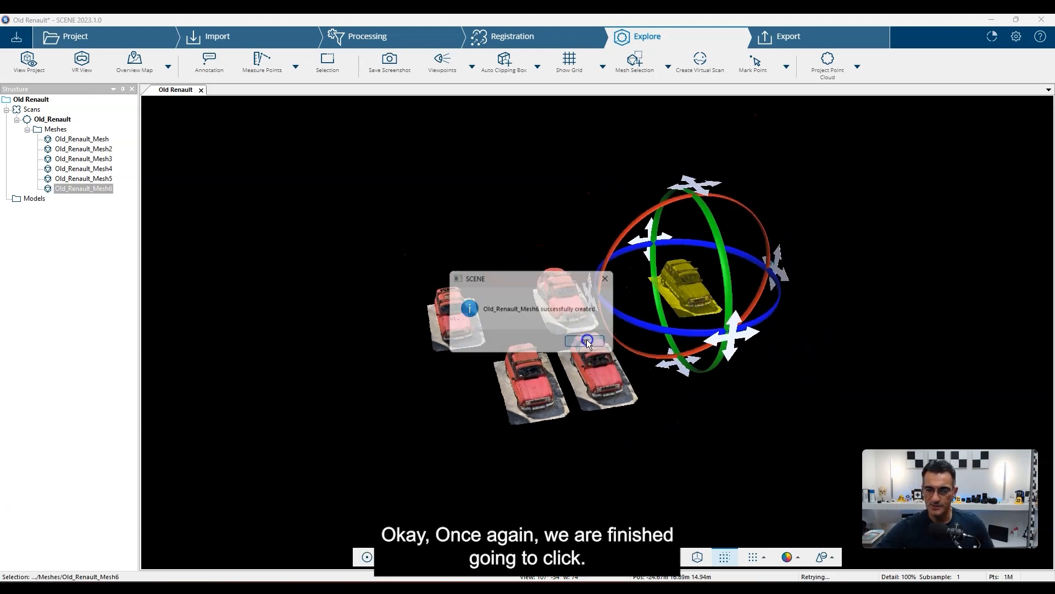
# - Move the new Old_Renault_Mesh6 off the point cloud into the front row beside Old_Renault_Mesh2, and clear the selection
pyautogui.moveTo(683, 456); pyautogui.dragTo(650, 451)
pyautogui.moveTo(700, 189); pyautogui.dragTo(504, 266)
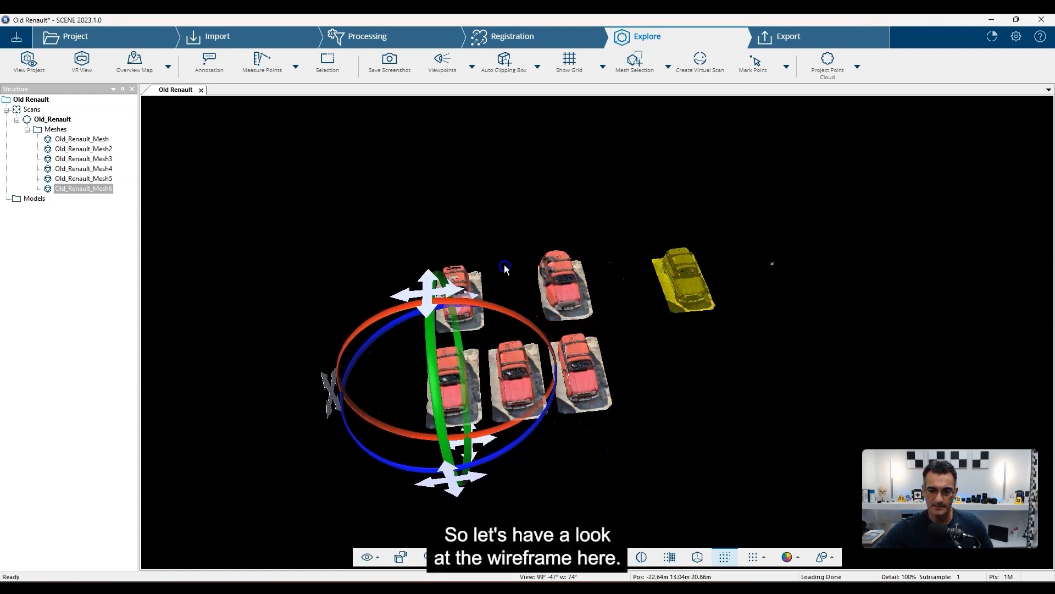
pyautogui.click(737, 330)
# - Compare the textured surfaces of Old_Renault_Mesh6 and Old_Renault_Mesh2 side by side at close range
pyautogui.moveTo(467, 517); pyautogui.dragTo(601, 421)
pyautogui.scroll(8, 601, 421)
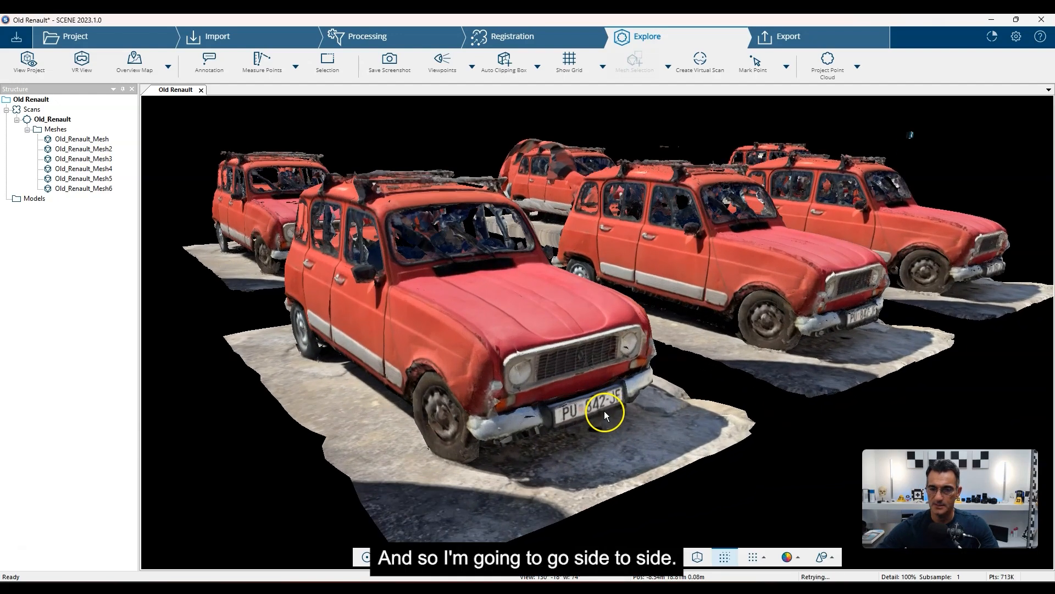
pyautogui.scroll(2, 605, 412)
pyautogui.scroll(-1, 600, 410)
pyautogui.scroll(-3, 612, 374)
pyautogui.moveTo(612, 374); pyautogui.dragTo(556, 384, button='right')
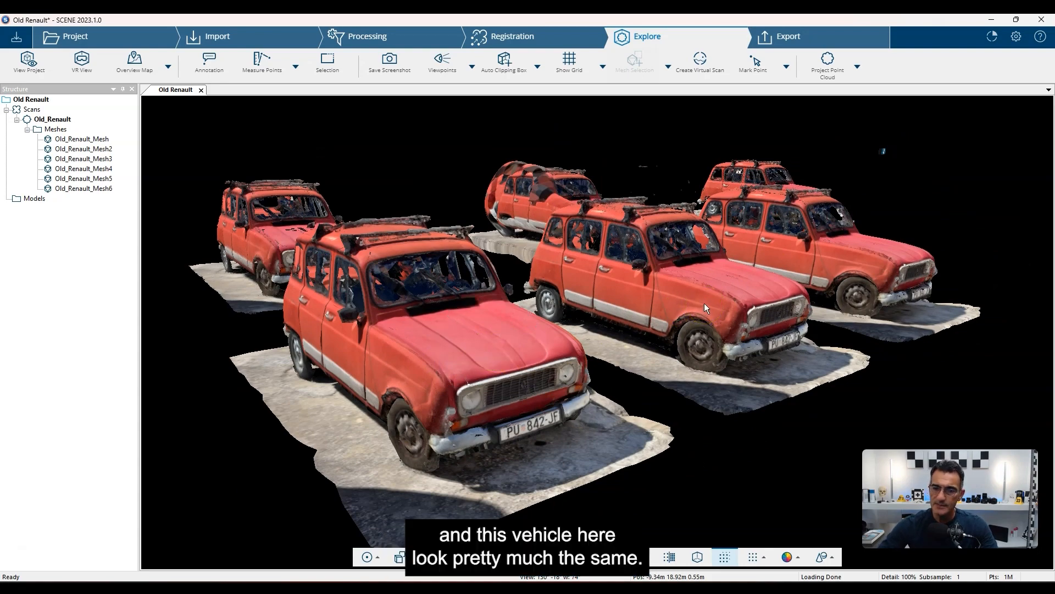
pyautogui.moveTo(701, 325)
pyautogui.mouseDown()
pyautogui.moveTo(669, 370)
pyautogui.moveTo(698, 331)
pyautogui.mouseUp()
pyautogui.click(698, 331)
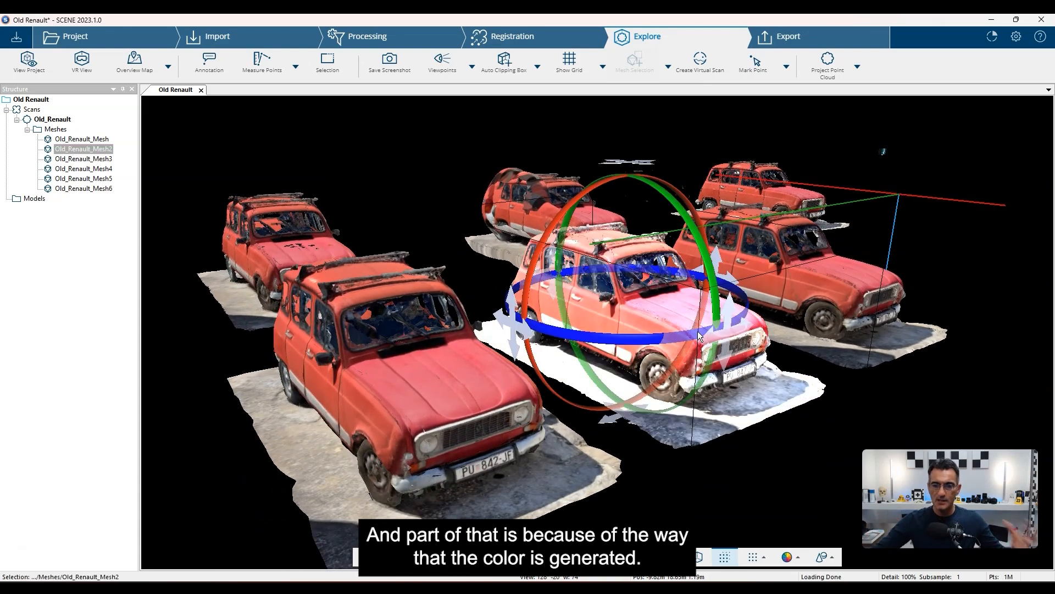
pyautogui.click(726, 487)
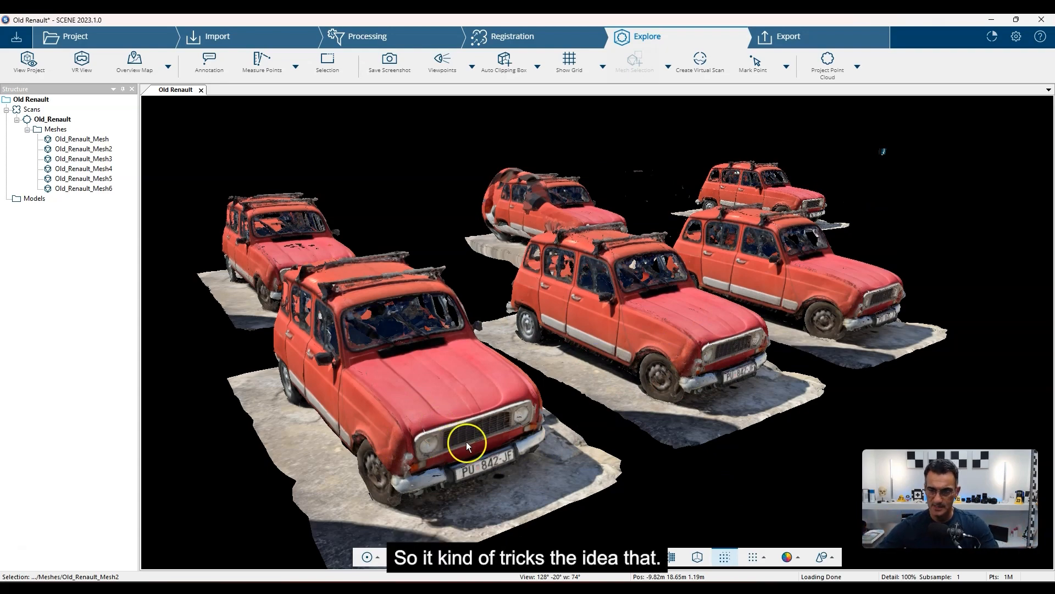
# - Turn on the wireframe display of Old_Renault_Mesh2 and Old_Renault_Mesh6, and clear the selection
pyautogui.click(625, 333)
pyautogui.rightClick(624, 333)
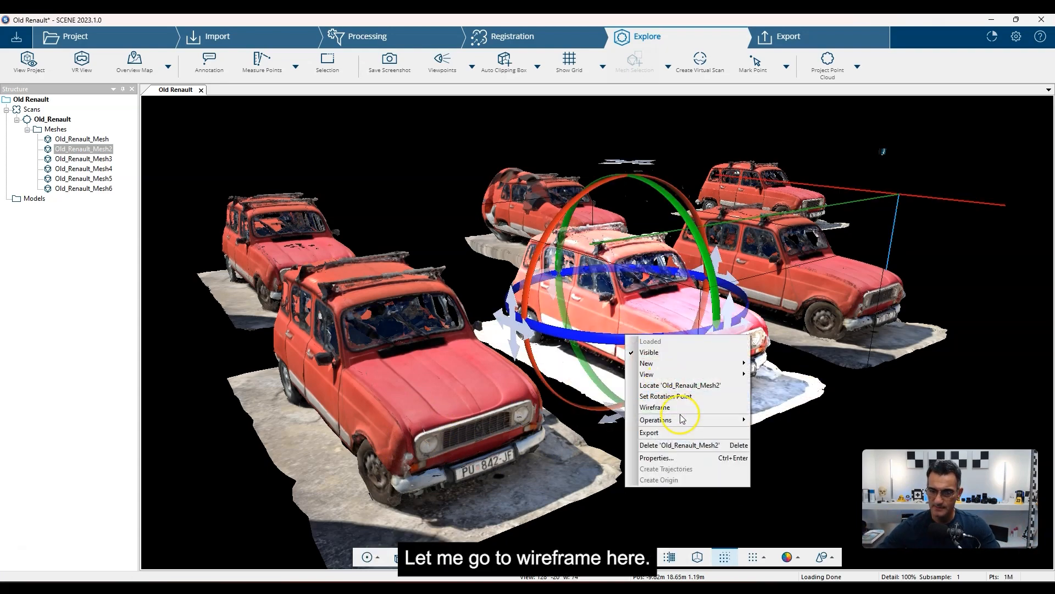
pyautogui.click(680, 408)
pyautogui.click(439, 433)
pyautogui.rightClick(426, 427)
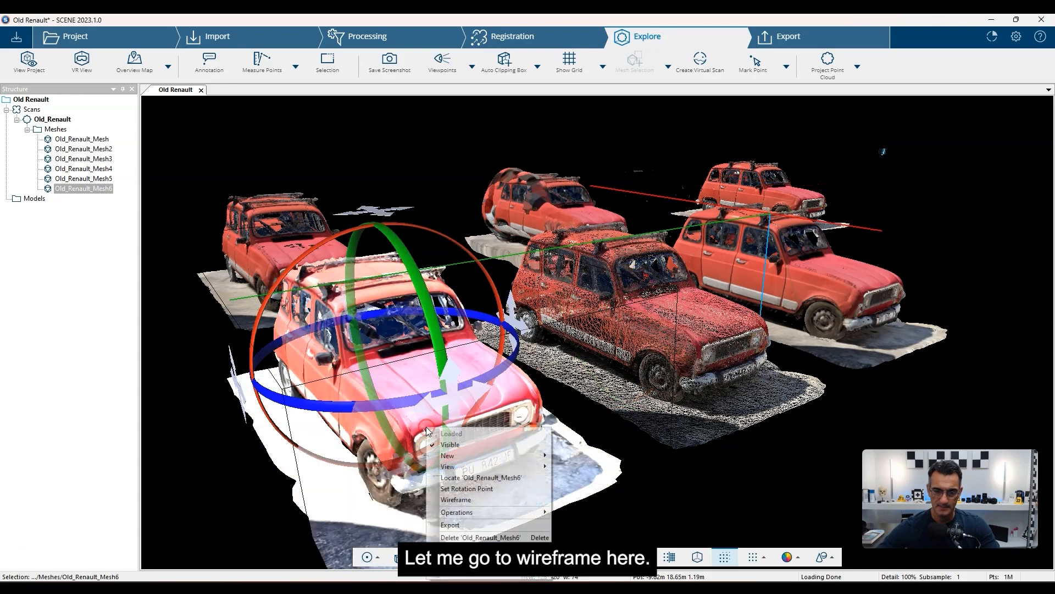
pyautogui.click(470, 500)
pyautogui.click(685, 507)
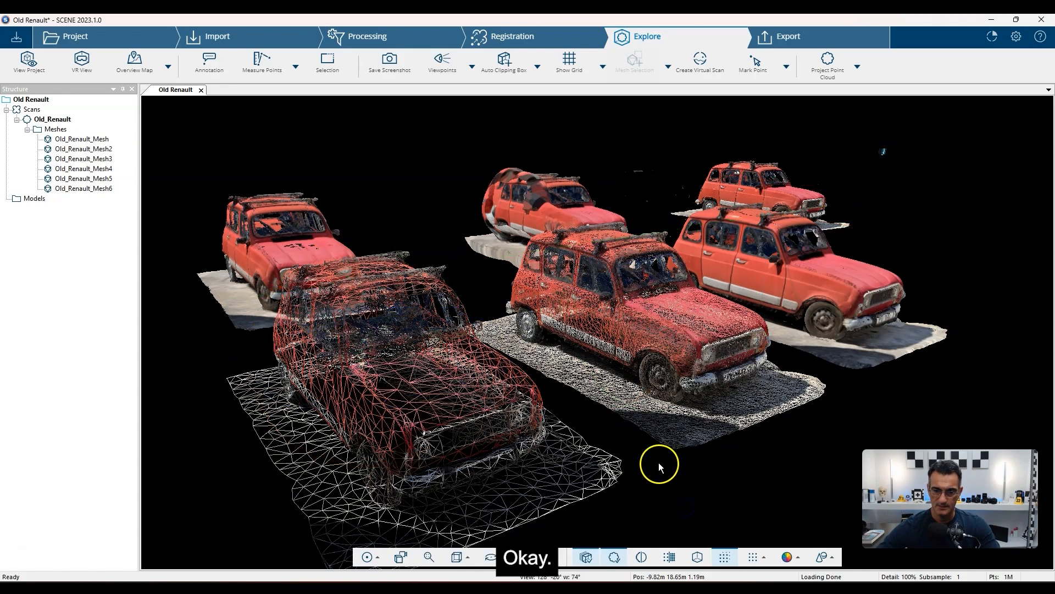
# - Compare the wireframe triangle sizes of Old_Renault_Mesh6 and Old_Renault_Mesh2 on the hoods and ground
pyautogui.moveTo(660, 462); pyautogui.dragTo(691, 491)
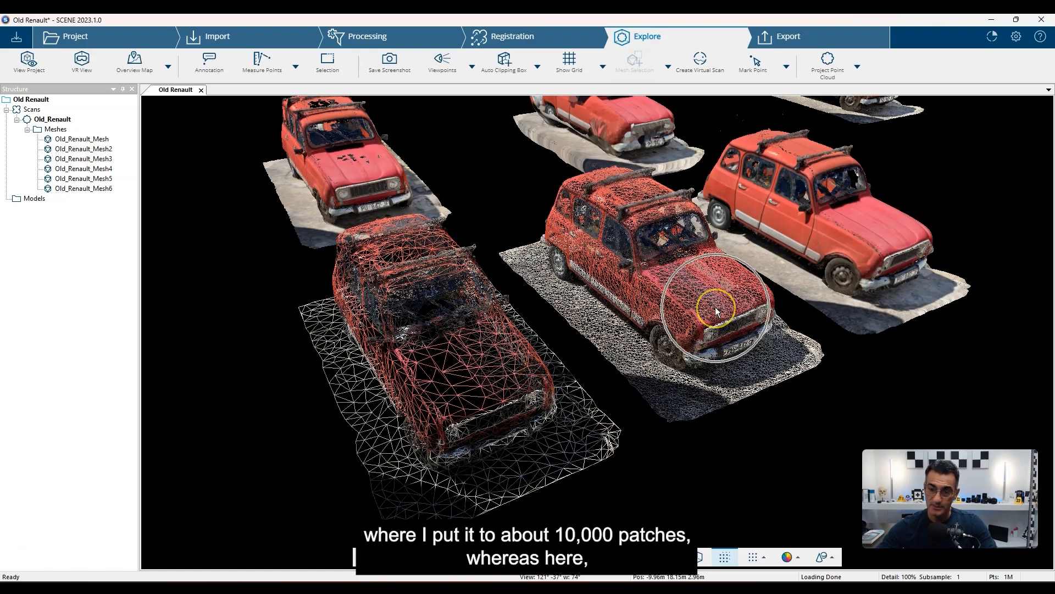
pyautogui.scroll(3, 715, 308)
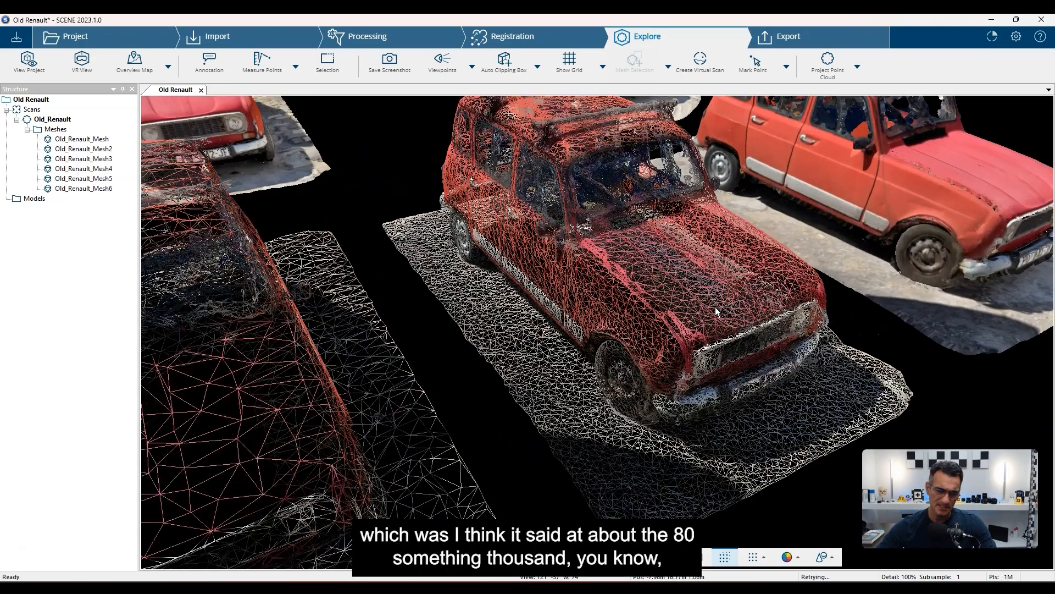
pyautogui.scroll(-1, 715, 312)
pyautogui.scroll(-2, 716, 312)
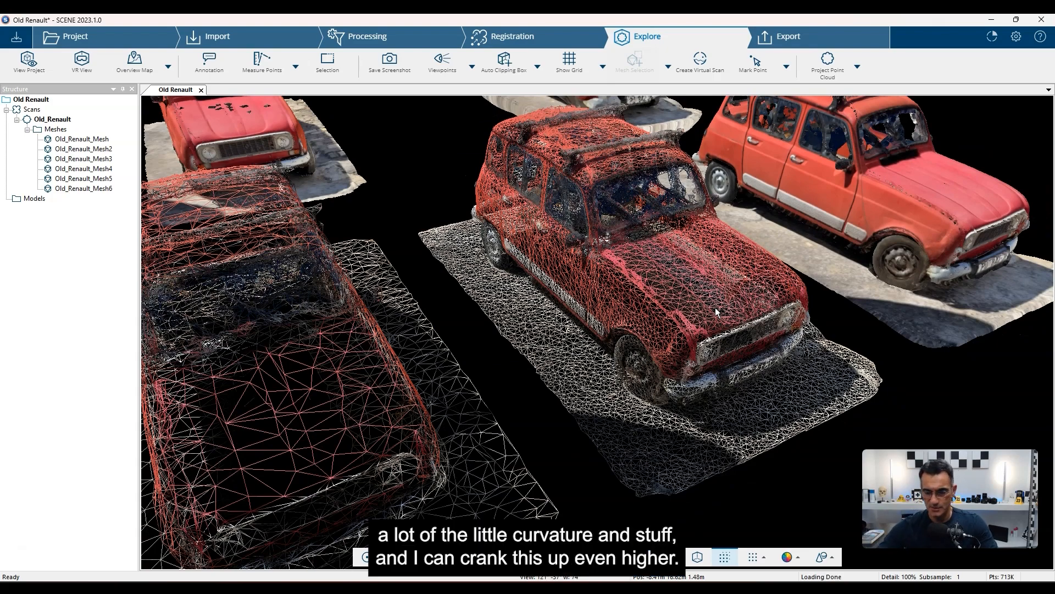
pyautogui.moveTo(836, 380); pyautogui.dragTo(654, 311)
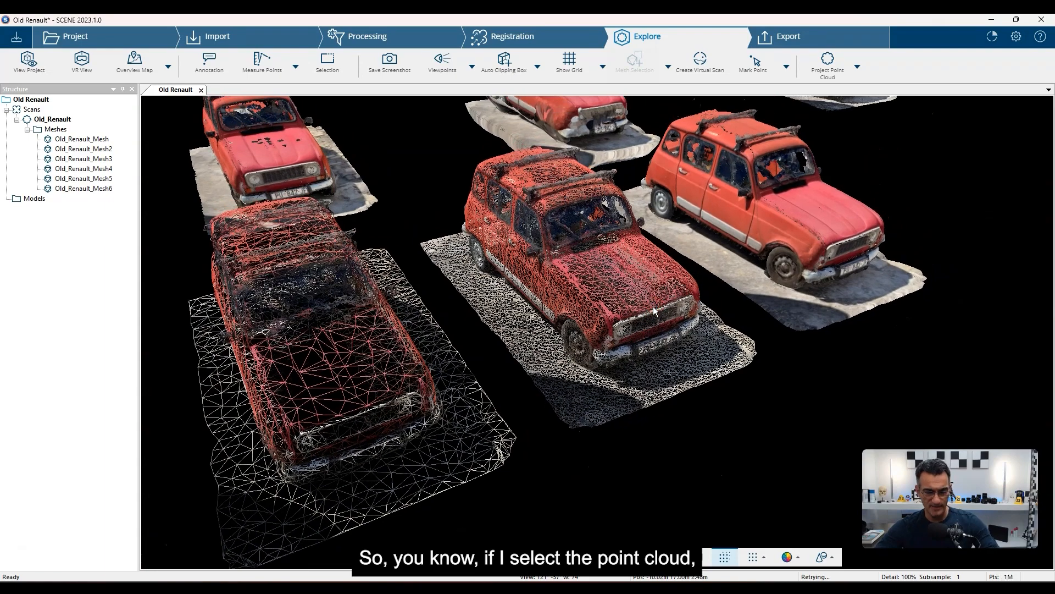
# - Try a maximum of 325000 triangles in the mesh settings for the point cloud, and cancel without creating the mesh
pyautogui.click(757, 380)
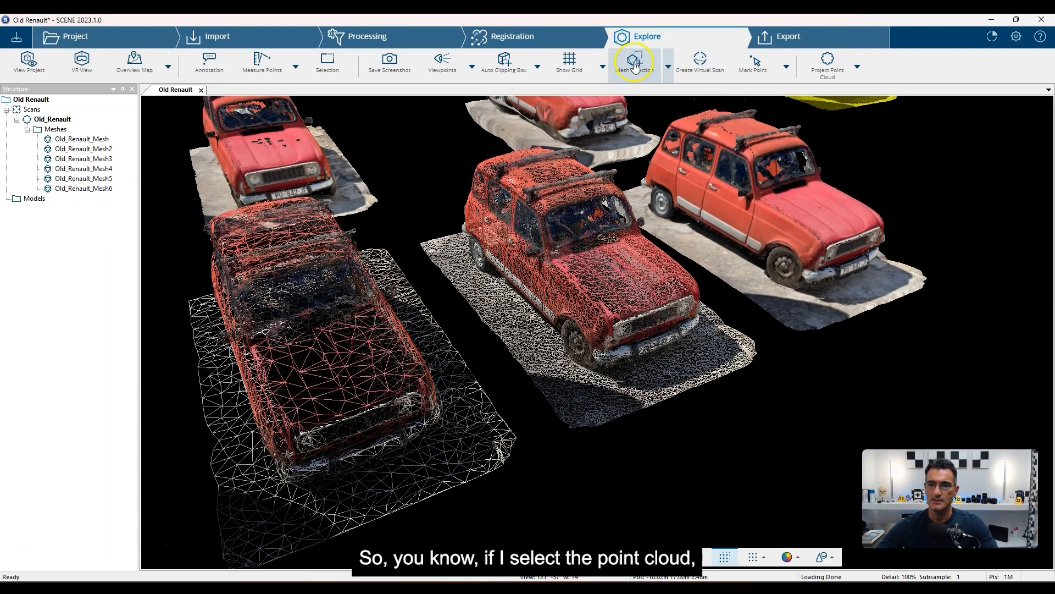
pyautogui.click(635, 65)
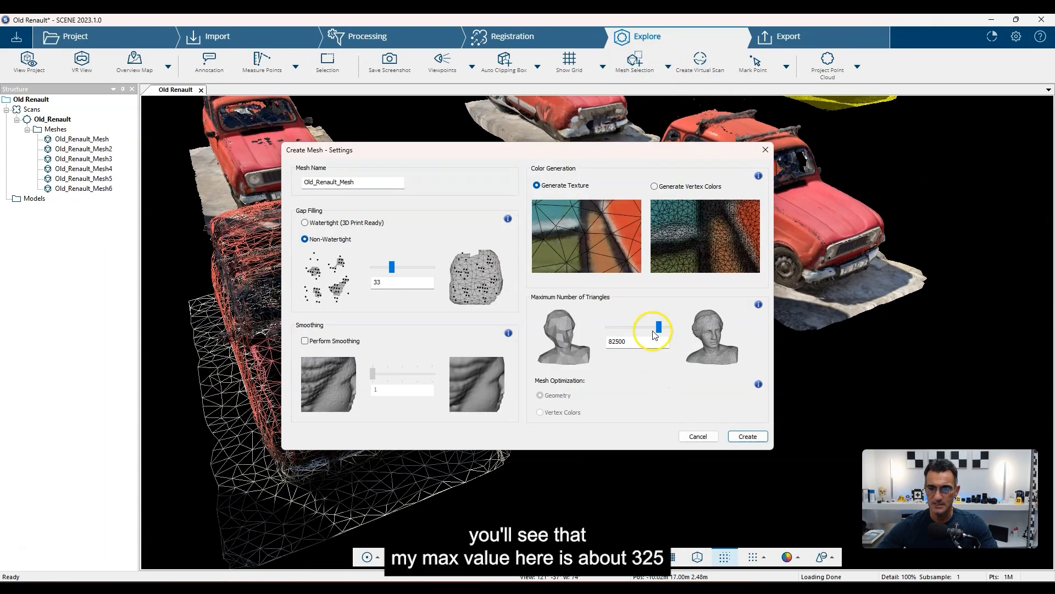
pyautogui.moveTo(655, 332); pyautogui.dragTo(677, 328)
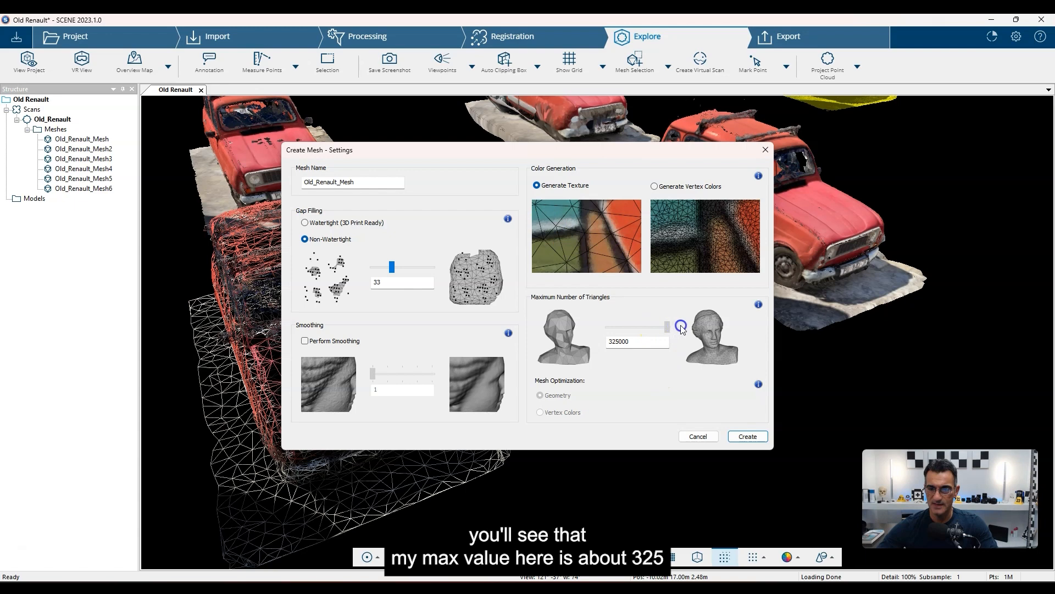
pyautogui.click(614, 342)
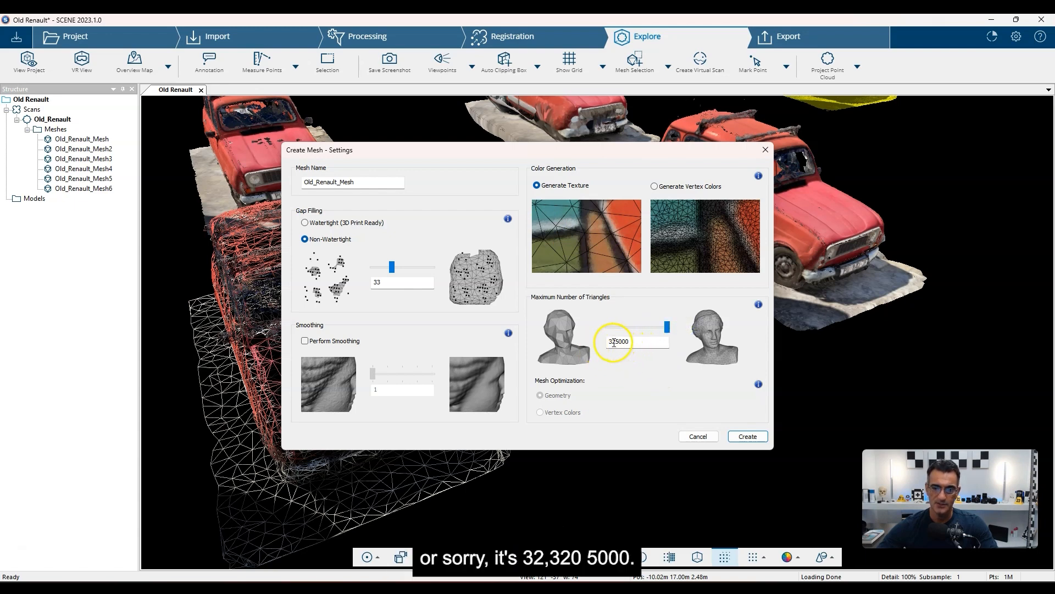
pyautogui.click(612, 341)
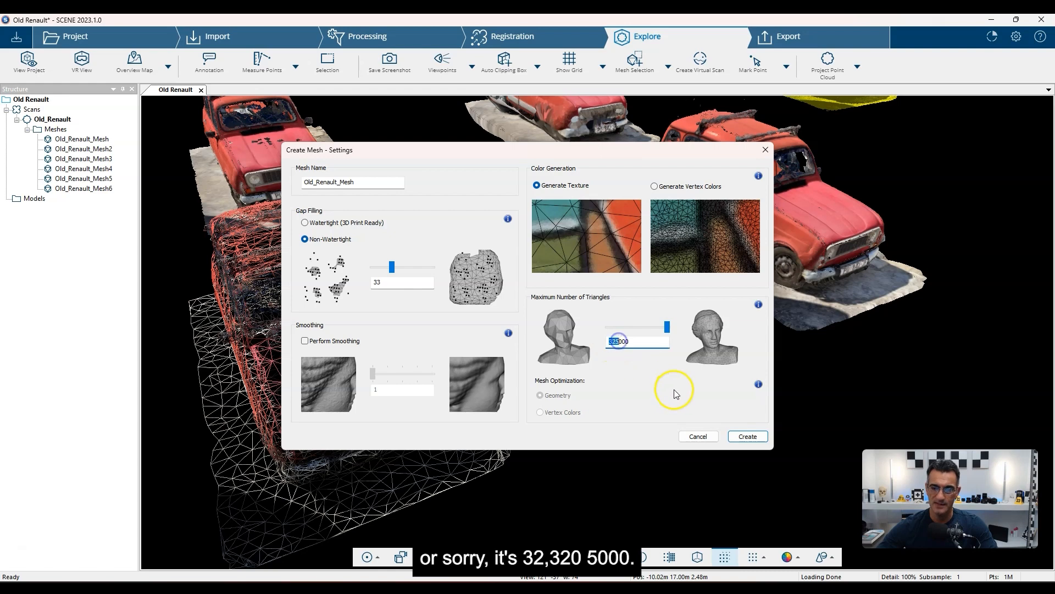
pyautogui.click(617, 343)
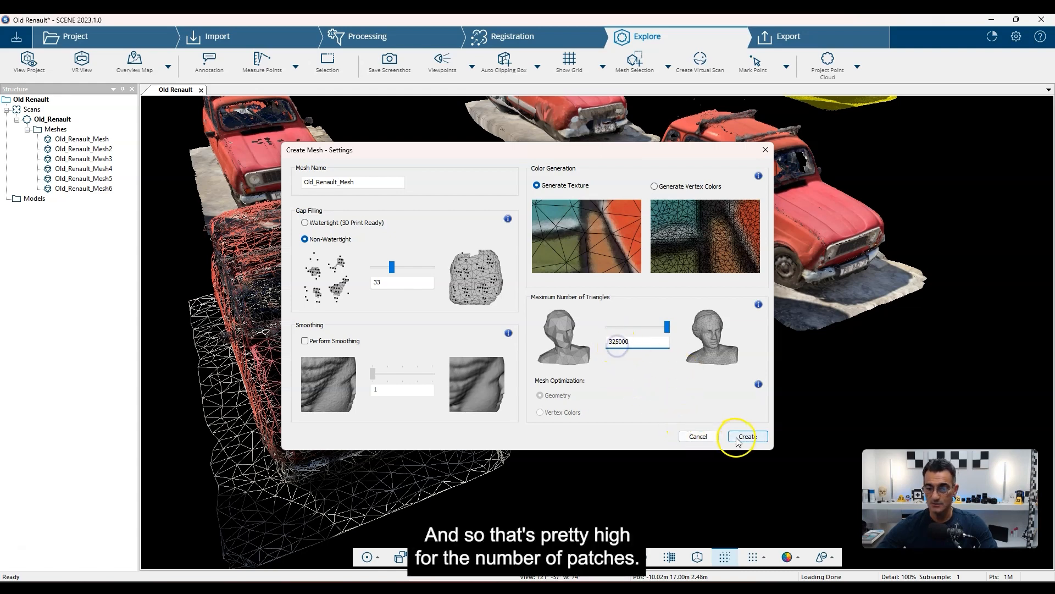
pyautogui.click(711, 436)
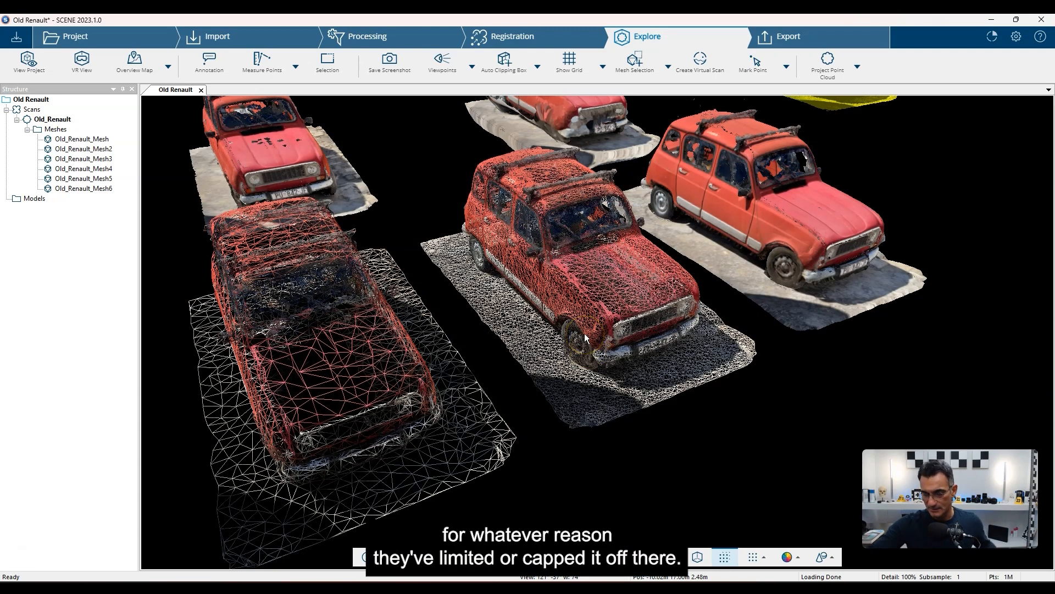
# - Examine the wireframe triangles on the front fender, wheel and bumper of Old_Renault_Mesh2 up close
pyautogui.moveTo(585, 338)
pyautogui.mouseDown()
pyautogui.moveTo(502, 332)
pyautogui.moveTo(546, 384)
pyautogui.mouseUp()
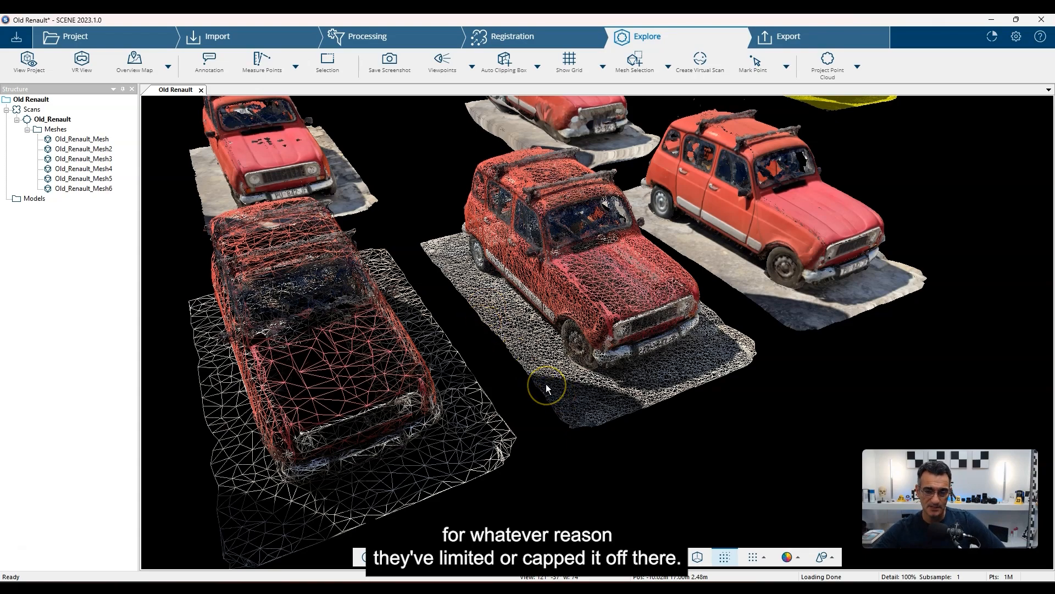
pyautogui.scroll(5, 615, 280)
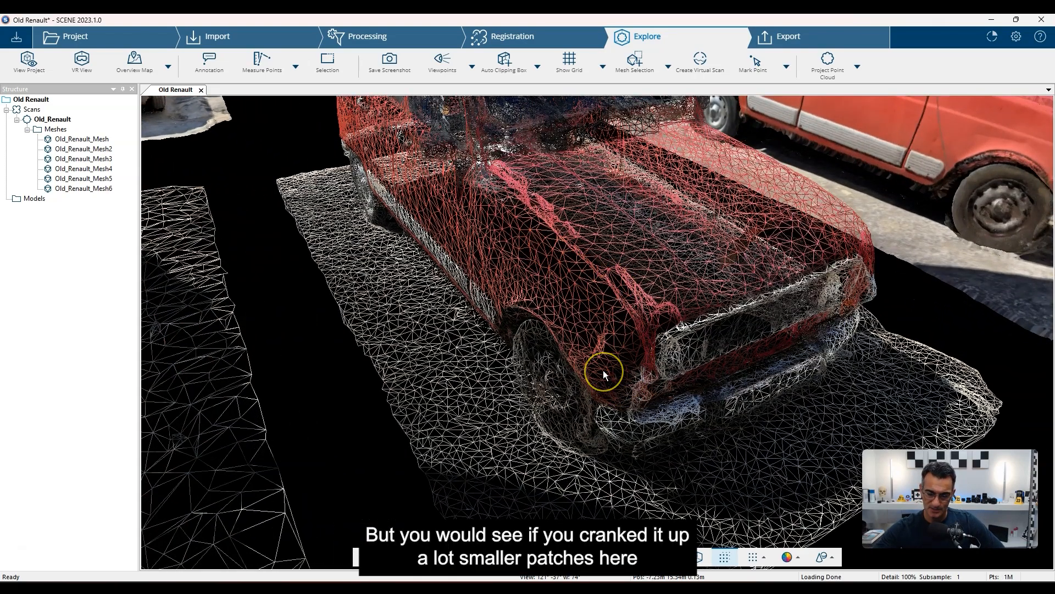
pyautogui.scroll(-5, 603, 371)
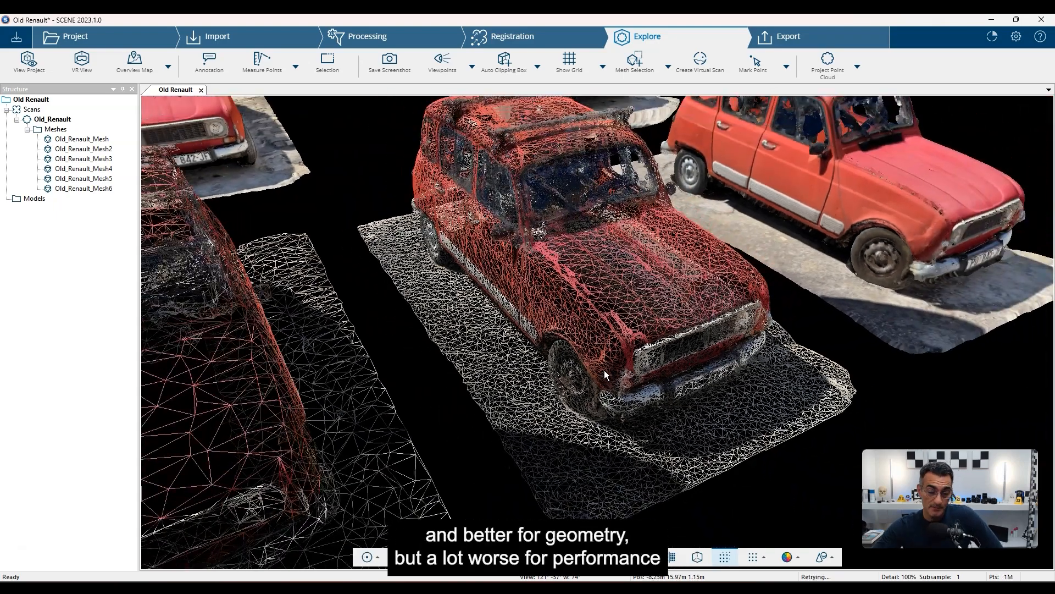
pyautogui.scroll(-3, 625, 395)
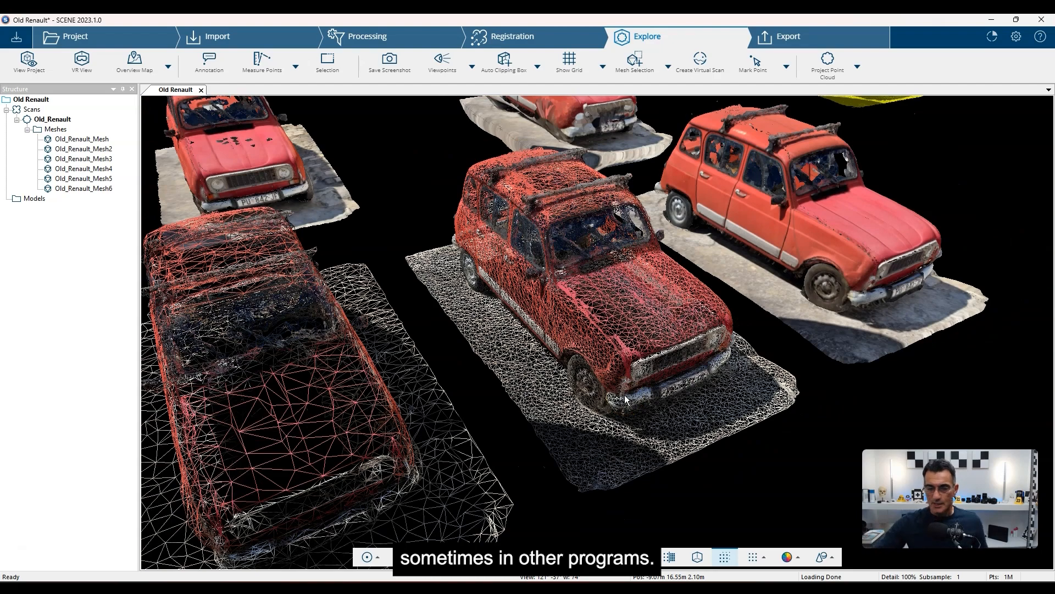
pyautogui.scroll(-5, 399, 339)
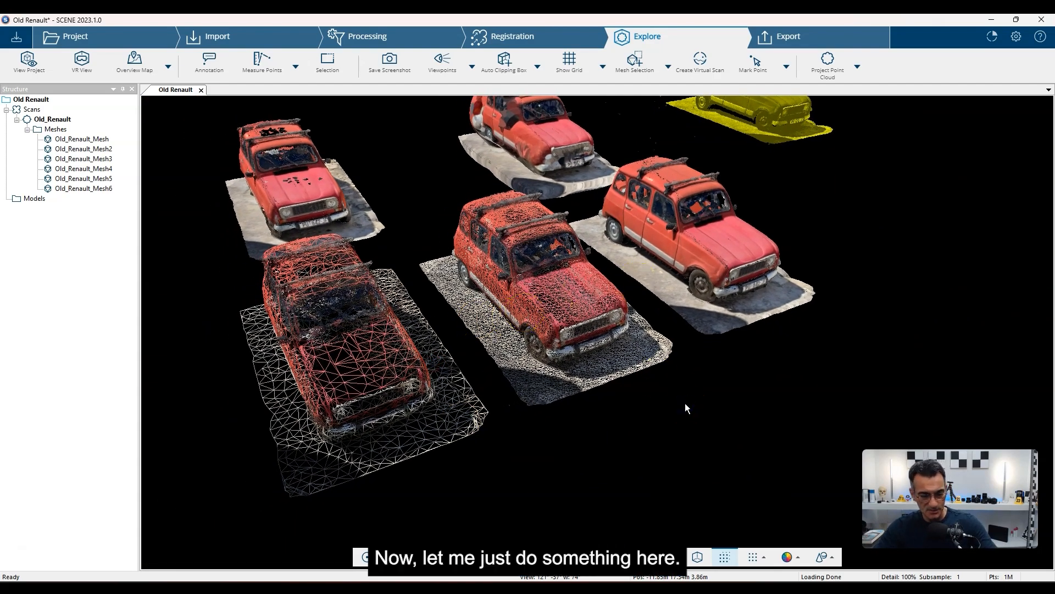
# - Turn off the wireframe display of Old_Renault_Mesh2 and Old_Renault_Mesh6, and clear the selection
pyautogui.rightClick(590, 324)
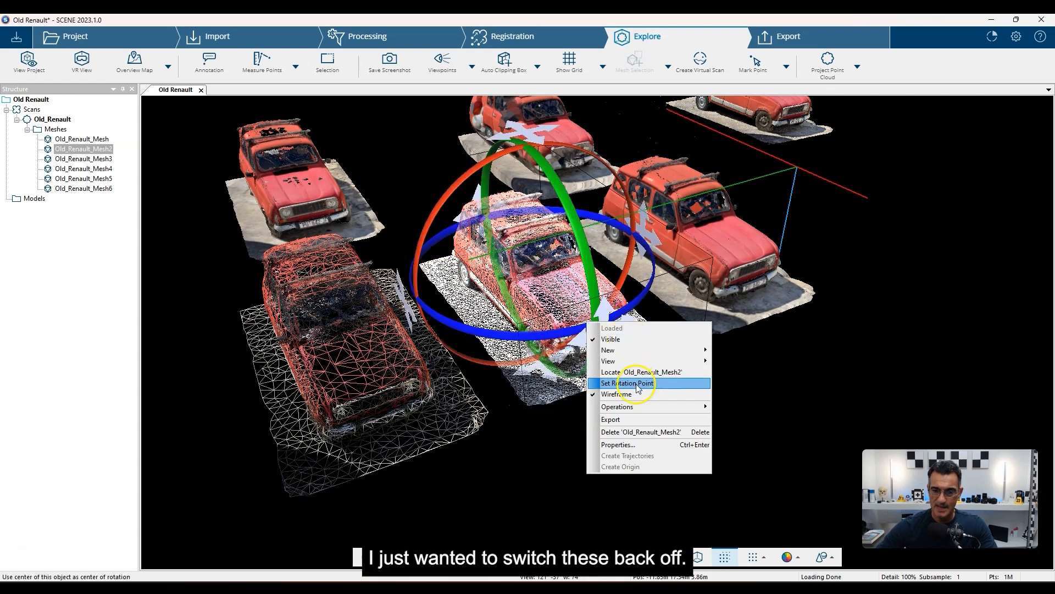
pyautogui.click(615, 394)
pyautogui.rightClick(340, 363)
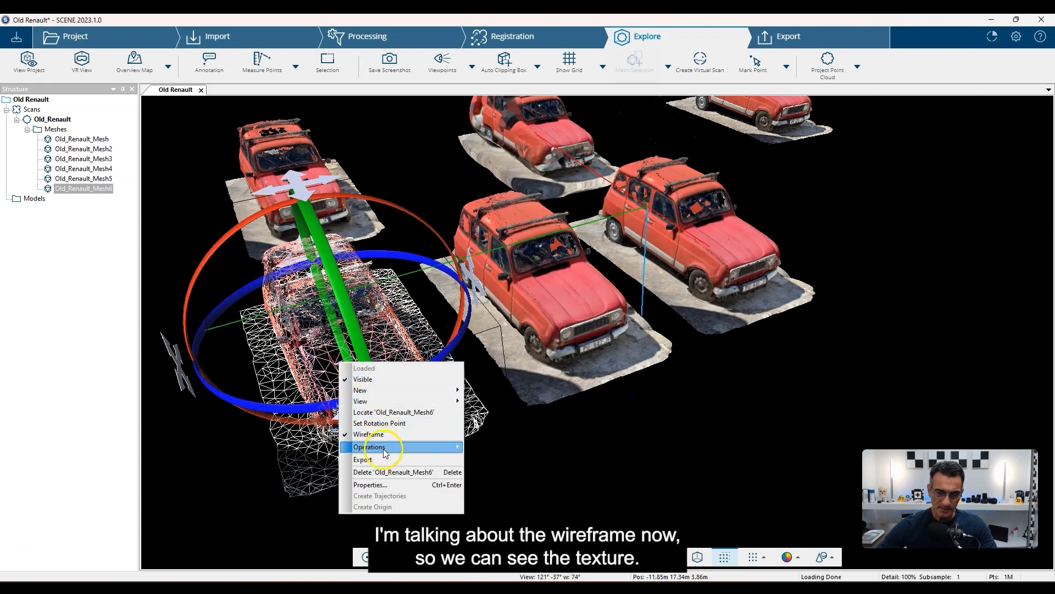
pyautogui.click(368, 434)
pyautogui.click(390, 419)
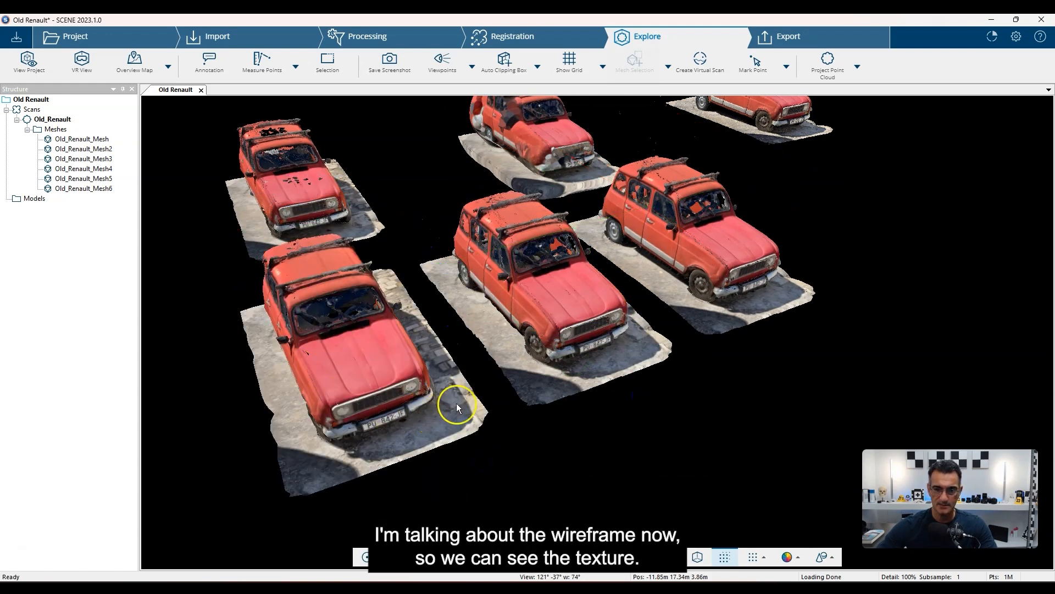
# - Show Old_Renault_Mesh6 briefly as a wireframe and switch it back to its texture to compare both displays
pyautogui.moveTo(458, 405); pyautogui.dragTo(591, 393)
pyautogui.scroll(5, 572, 379)
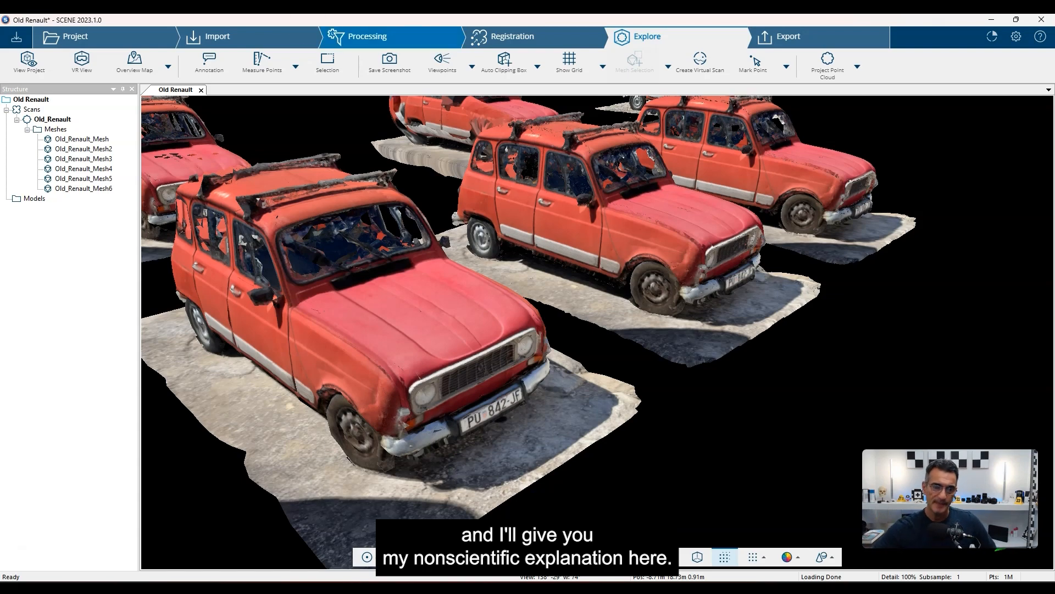
pyautogui.click(396, 366)
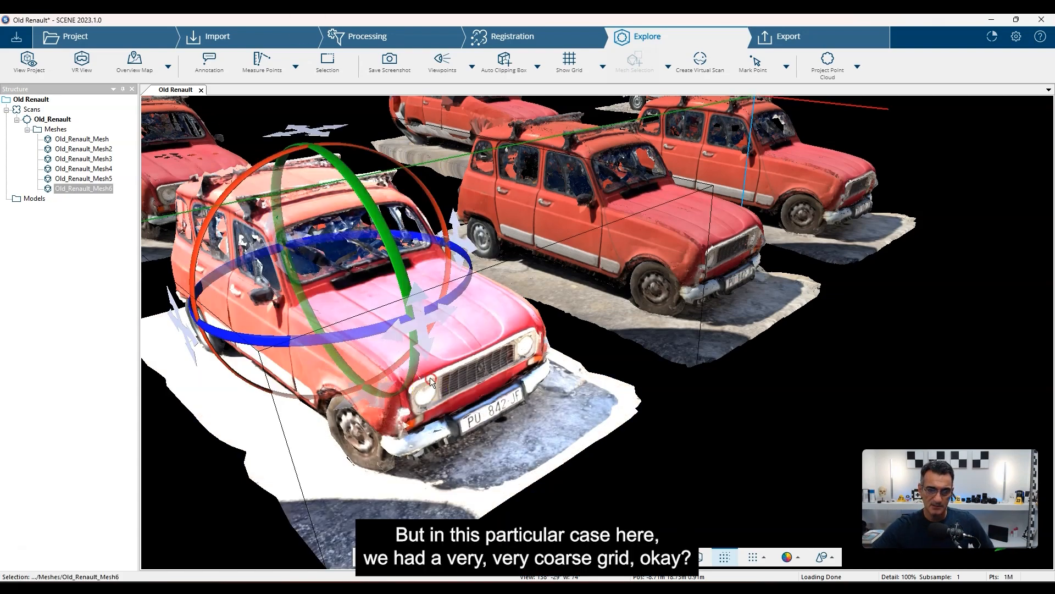
pyautogui.rightClick(430, 377)
pyautogui.click(568, 471)
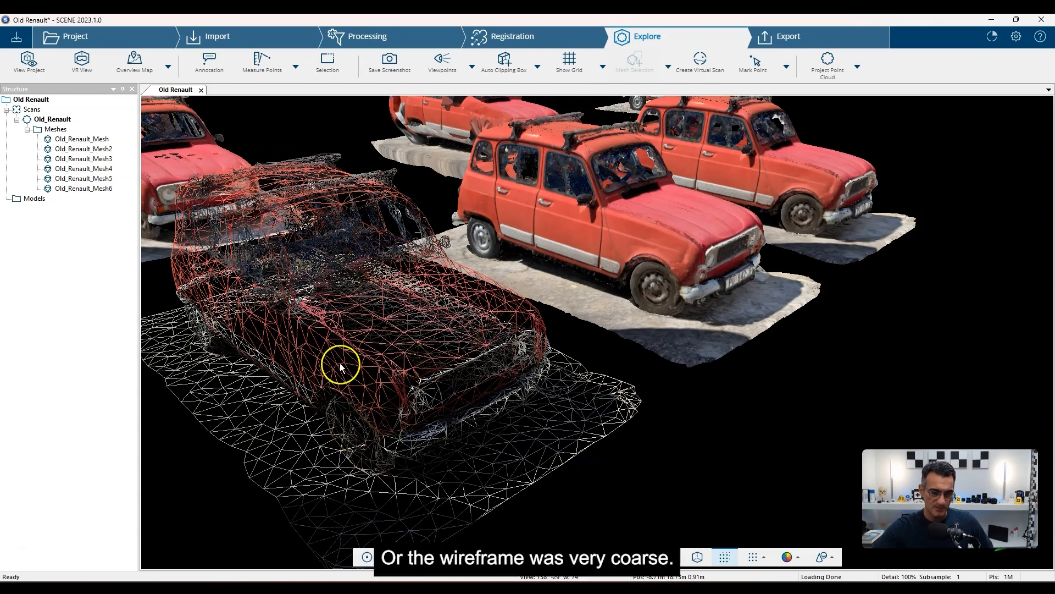
pyautogui.rightClick(421, 354)
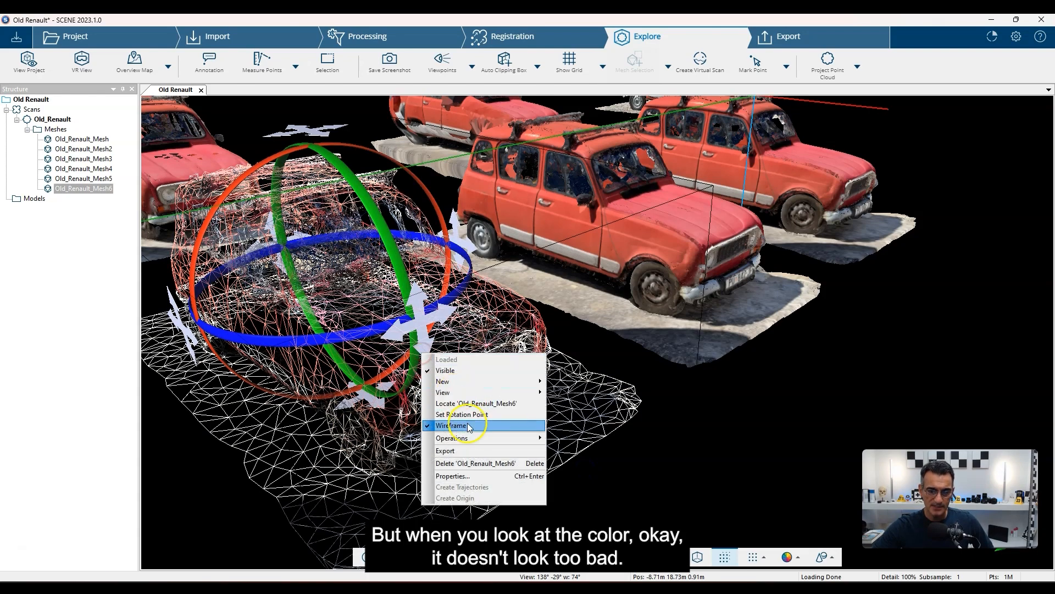
pyautogui.click(469, 426)
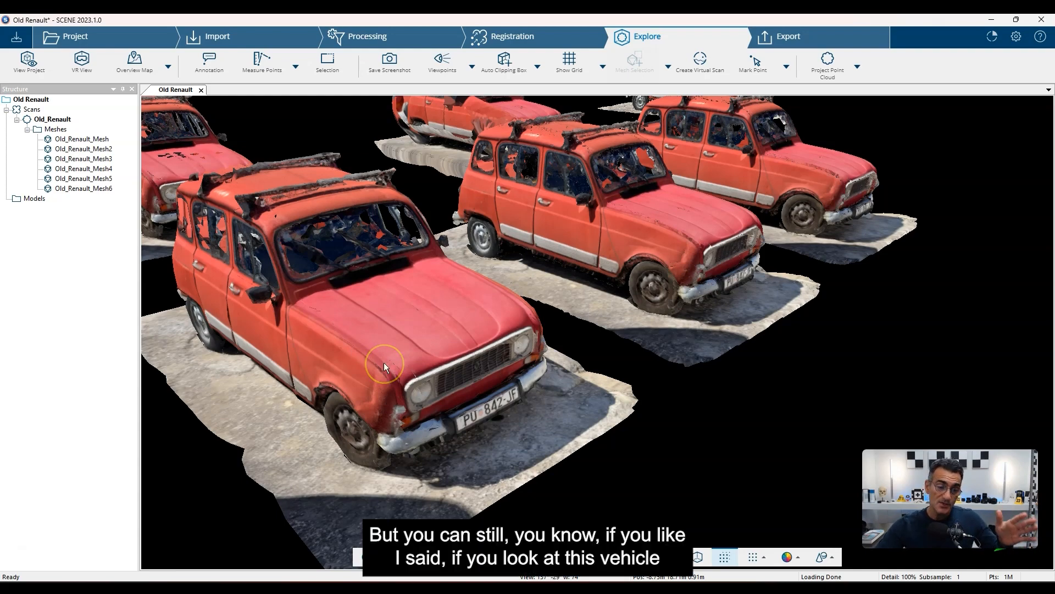
# - Compare the texture detail of the coarse Old_Renault_Mesh6 with the finer Old_Renault_Mesh2 on the car bodies
pyautogui.moveTo(674, 343); pyautogui.dragTo(624, 365)
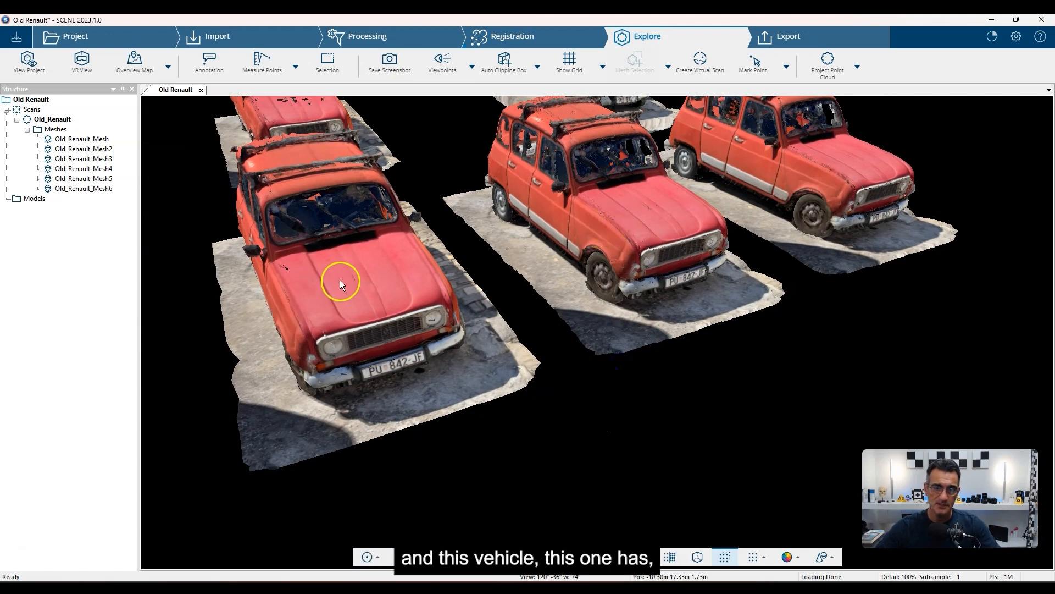
pyautogui.press('ctrl')
pyautogui.press('ctrl')
pyautogui.press('ctrl')
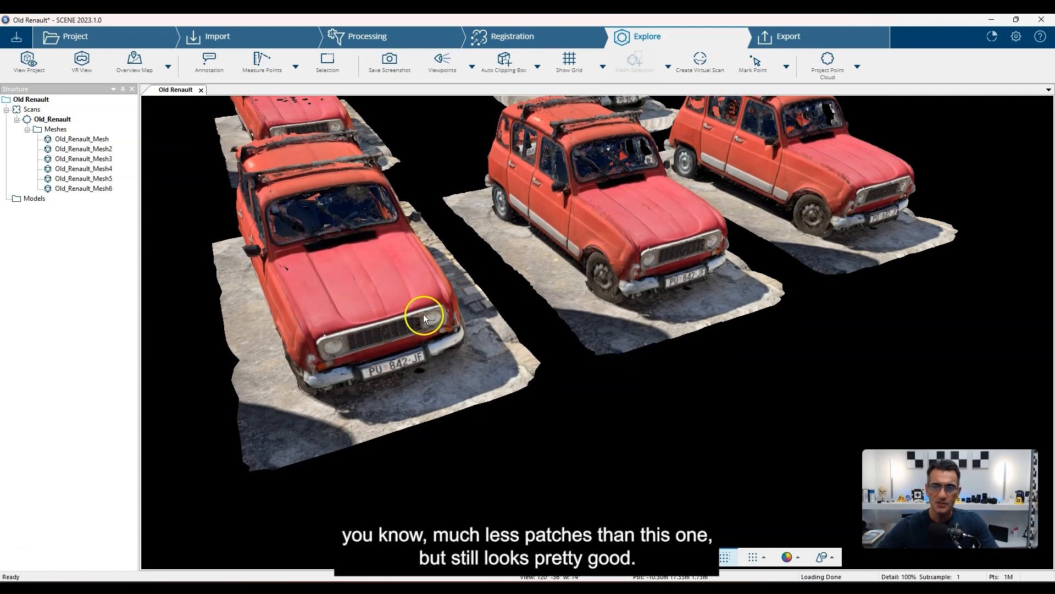
pyautogui.scroll(4, 465, 258)
pyautogui.moveTo(511, 242); pyautogui.dragTo(424, 389)
pyautogui.moveTo(497, 391); pyautogui.dragTo(550, 339, button='right')
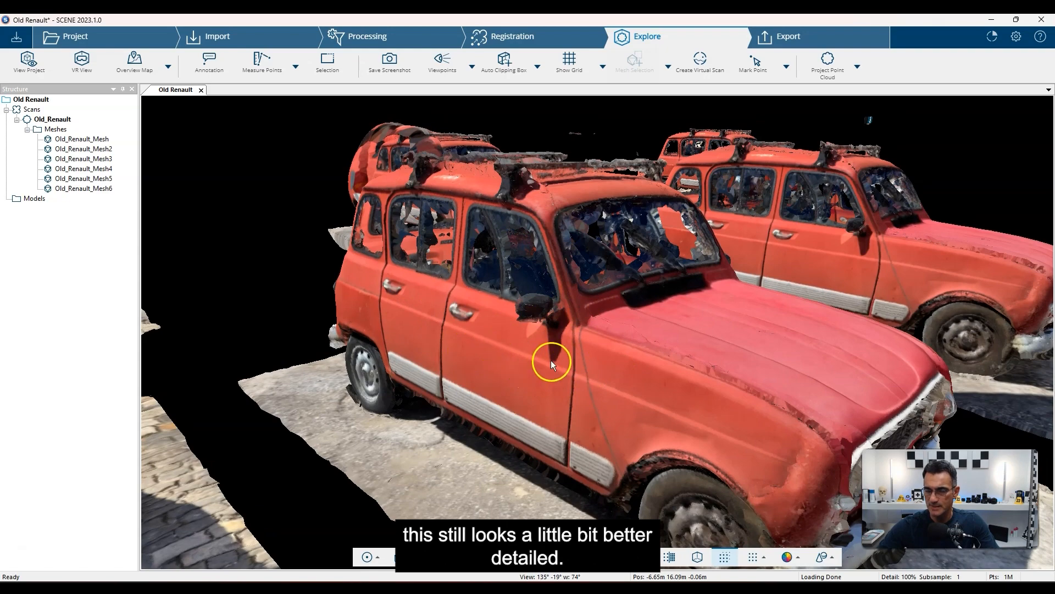
# - Select the original point cloud and begin a new mesh of it with generated vertex colors instead of texture
pyautogui.scroll(-10, 550, 361)
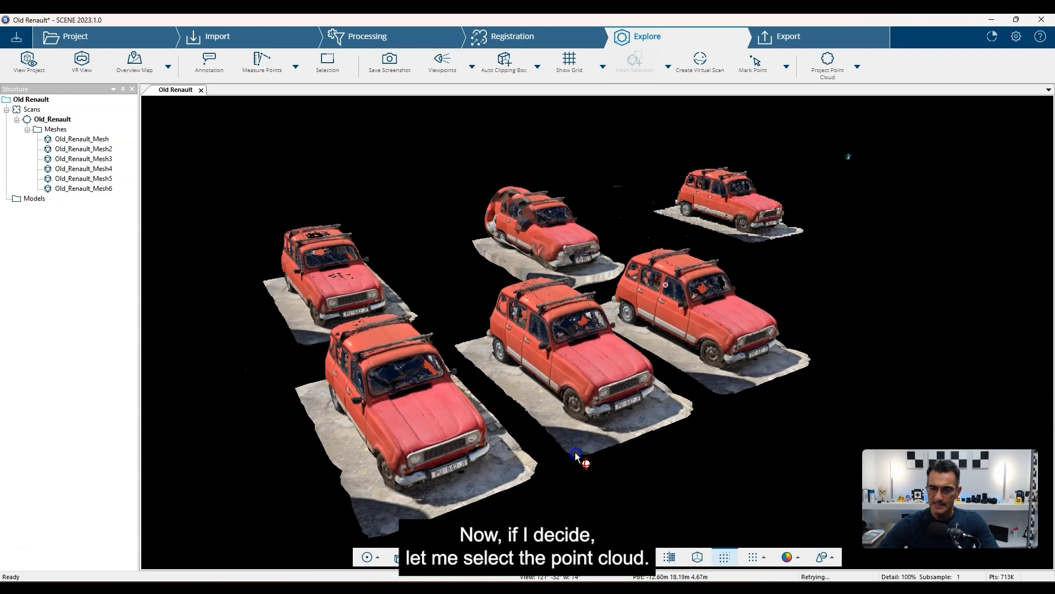
pyautogui.moveTo(798, 256); pyautogui.dragTo(743, 300, button='right')
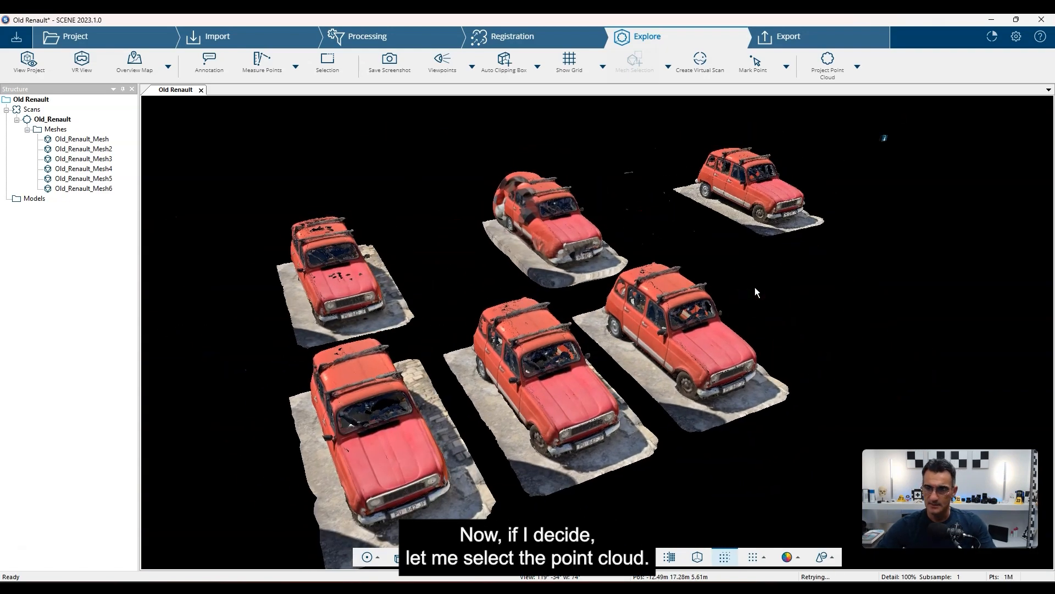
pyautogui.click(743, 176)
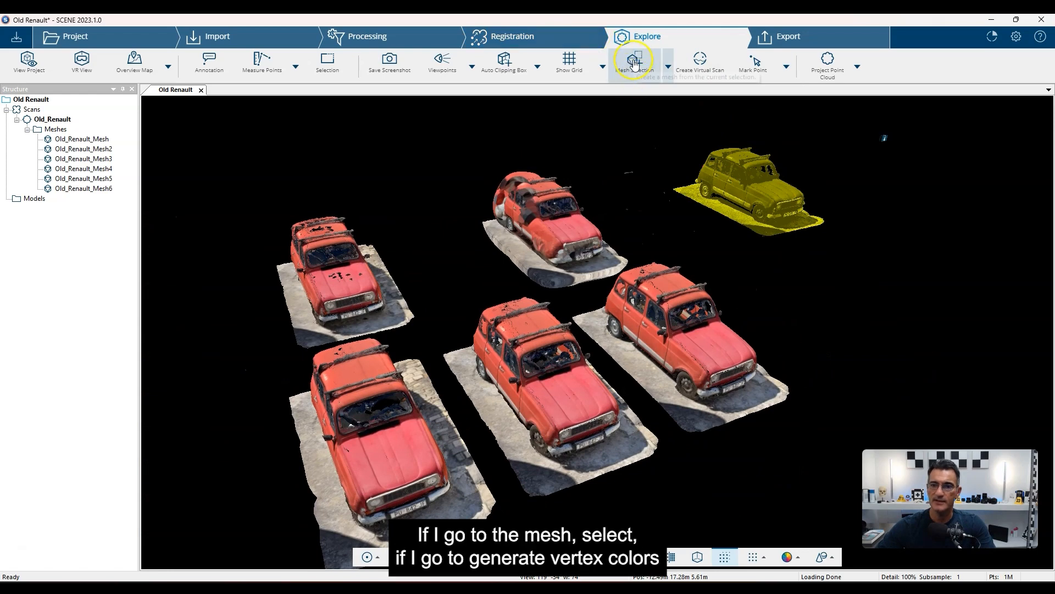
pyautogui.click(635, 63)
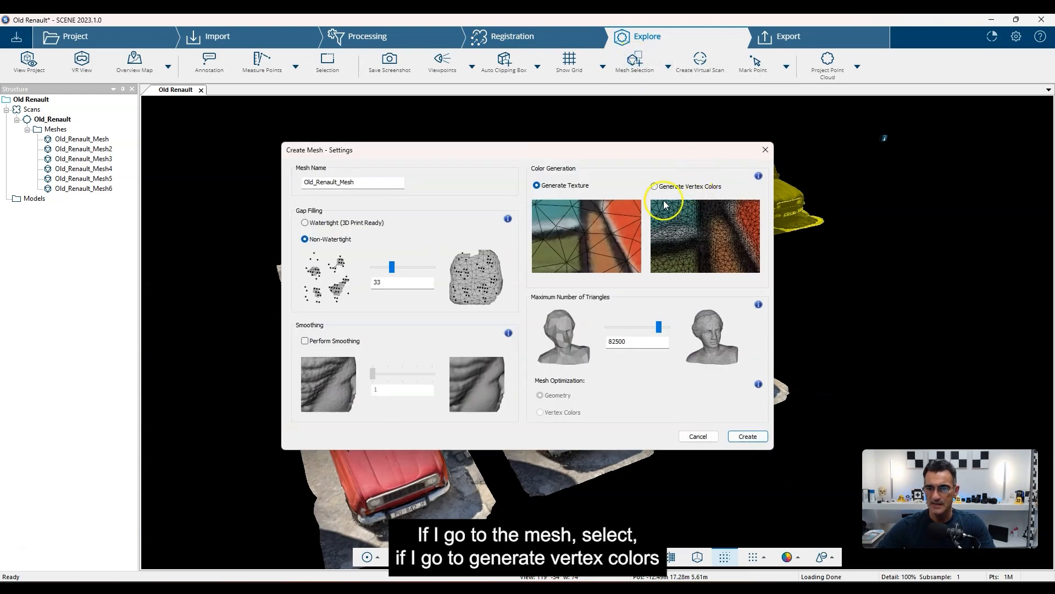
pyautogui.click(654, 187)
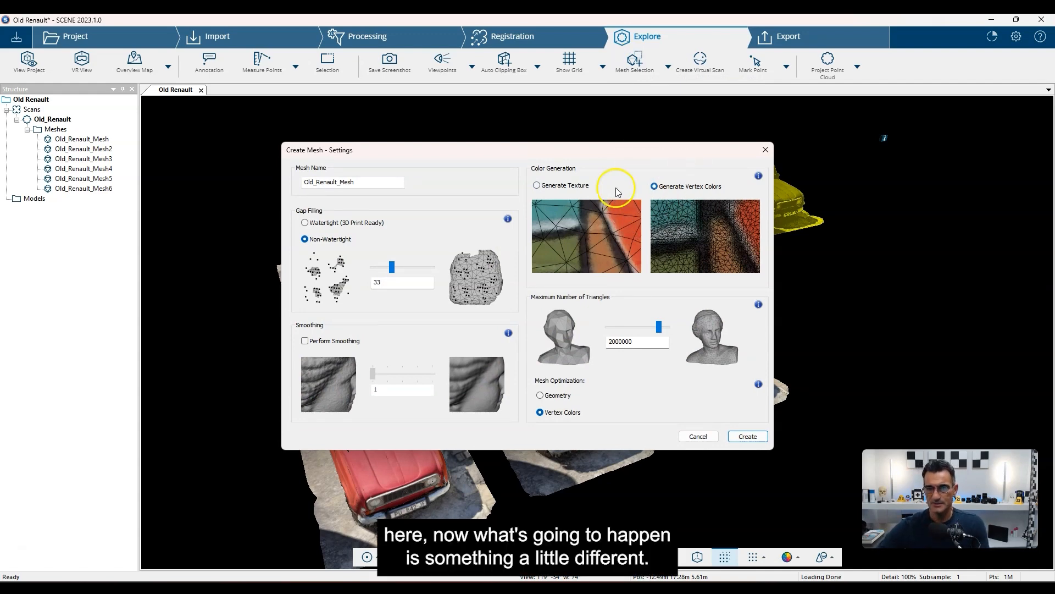
pyautogui.moveTo(554, 150); pyautogui.dragTo(742, 96)
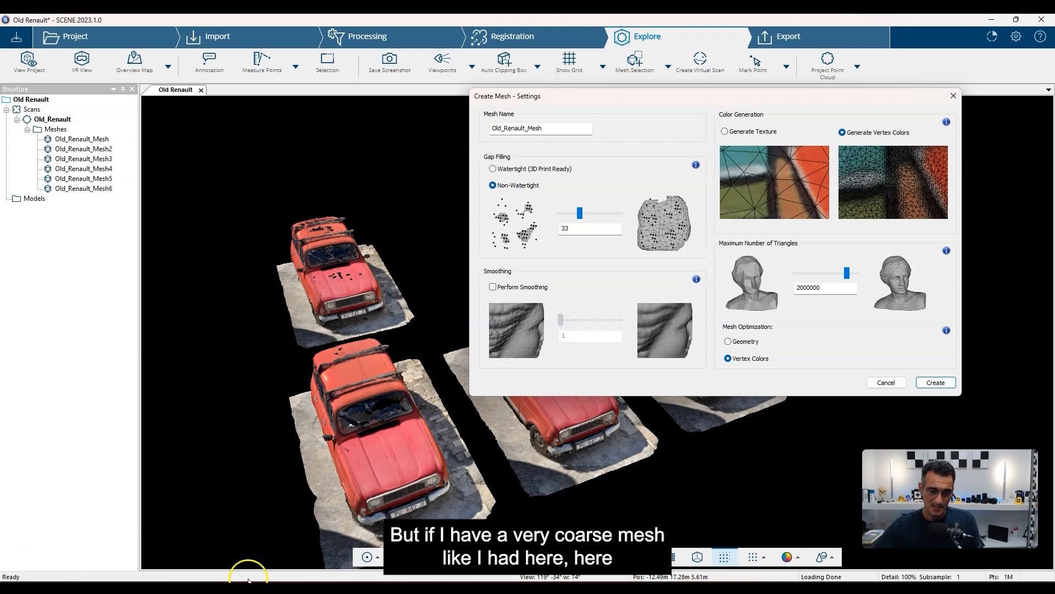
# - Set the maximum number of triangles to 10000 and optimize the mesh for geometry
pyautogui.click(846, 272)
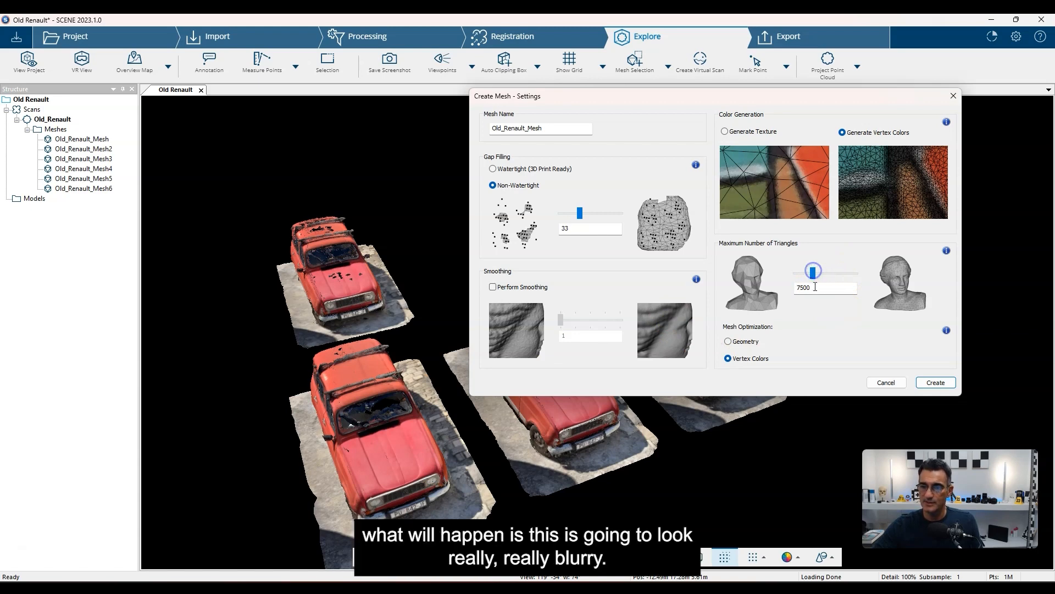
pyautogui.moveTo(817, 288); pyautogui.dragTo(789, 284)
pyautogui.write('10000')
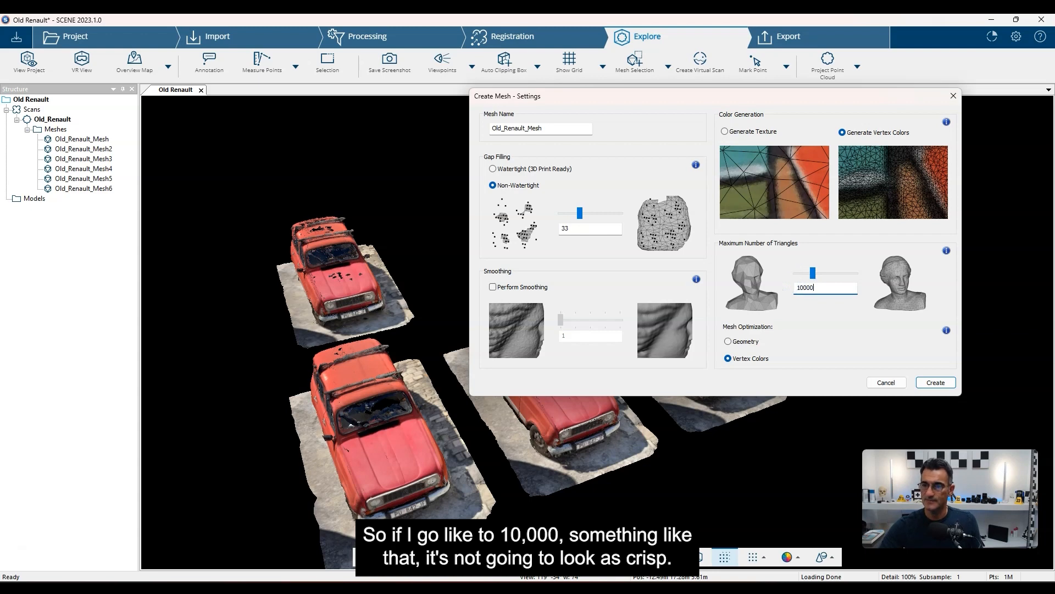
pyautogui.click(836, 337)
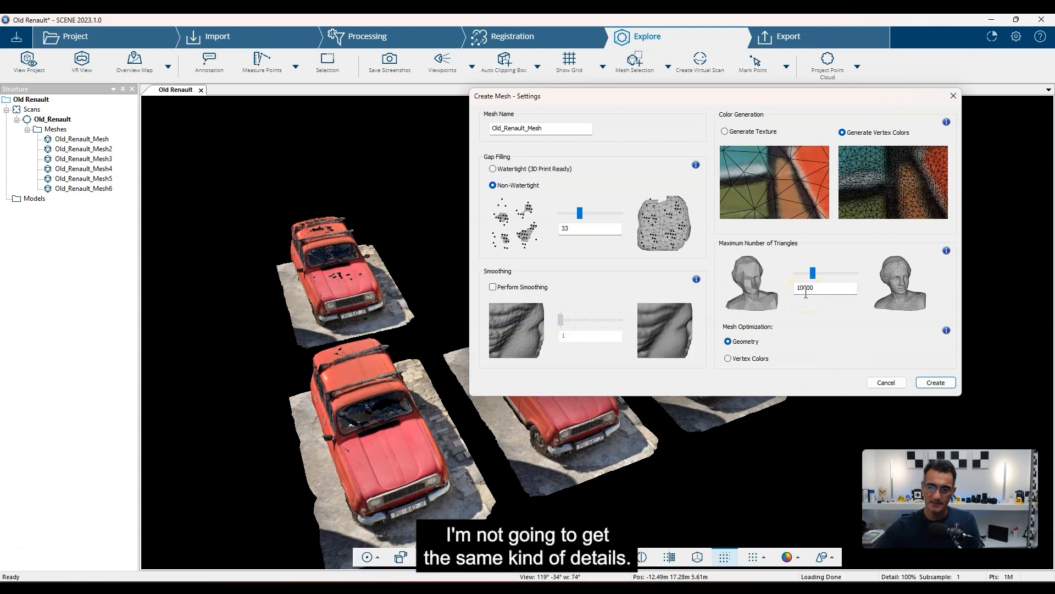
# - Set the non-watertight gap filling to 55 and create the vertex-colored mesh
pyautogui.click(572, 217)
pyautogui.doubleClick(566, 228)
pyautogui.write('55')
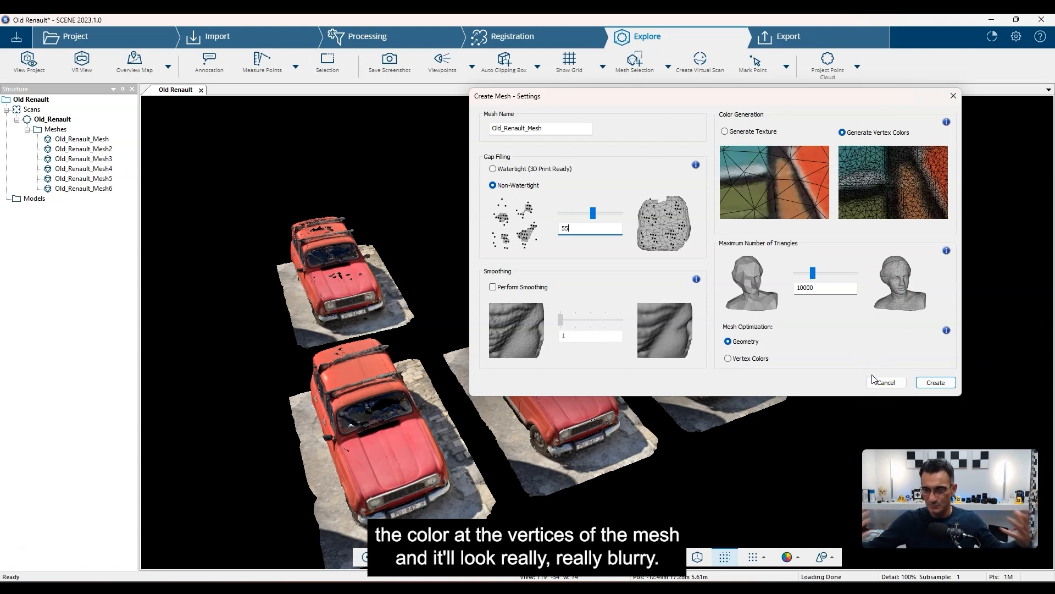
pyautogui.click(941, 384)
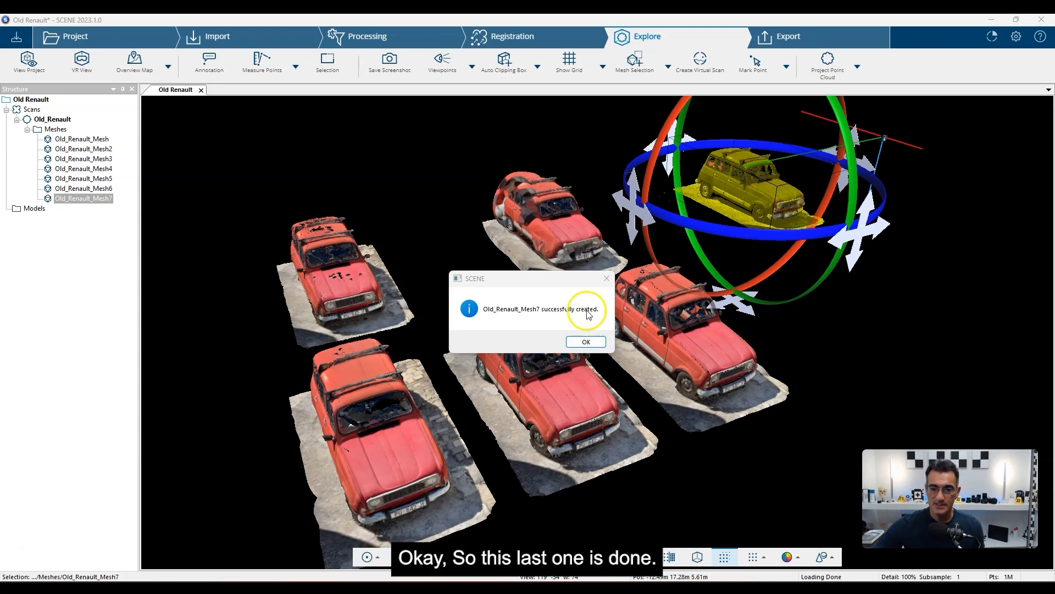
pyautogui.click(586, 342)
# - Move Old_Renault_Mesh7 off the point cloud to the free end of the front row beside Old_Renault_Mesh6, and deselect it
pyautogui.scroll(-5, 716, 289)
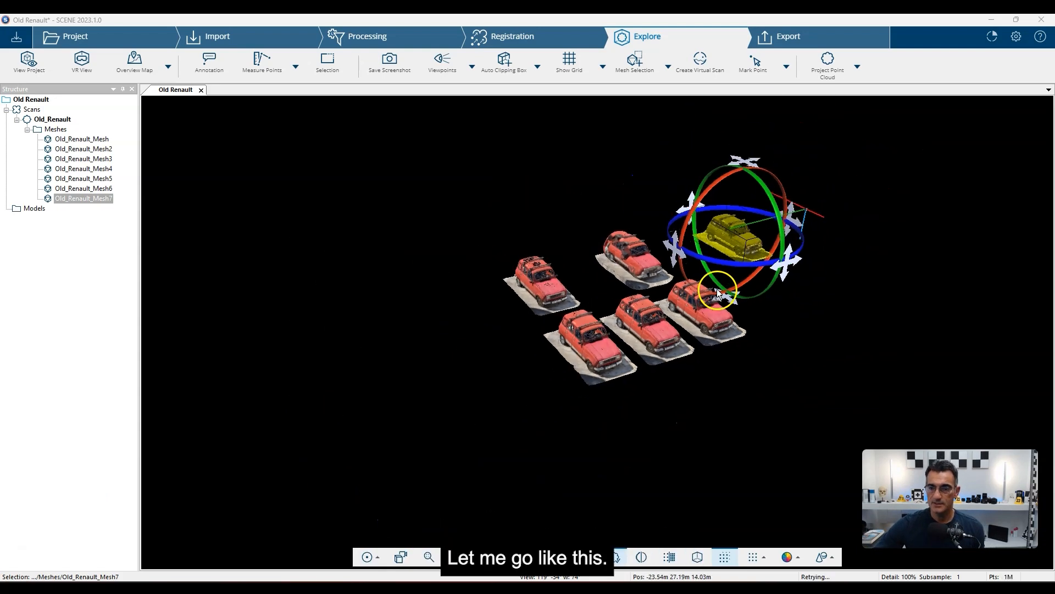
pyautogui.moveTo(741, 159); pyautogui.dragTo(484, 266)
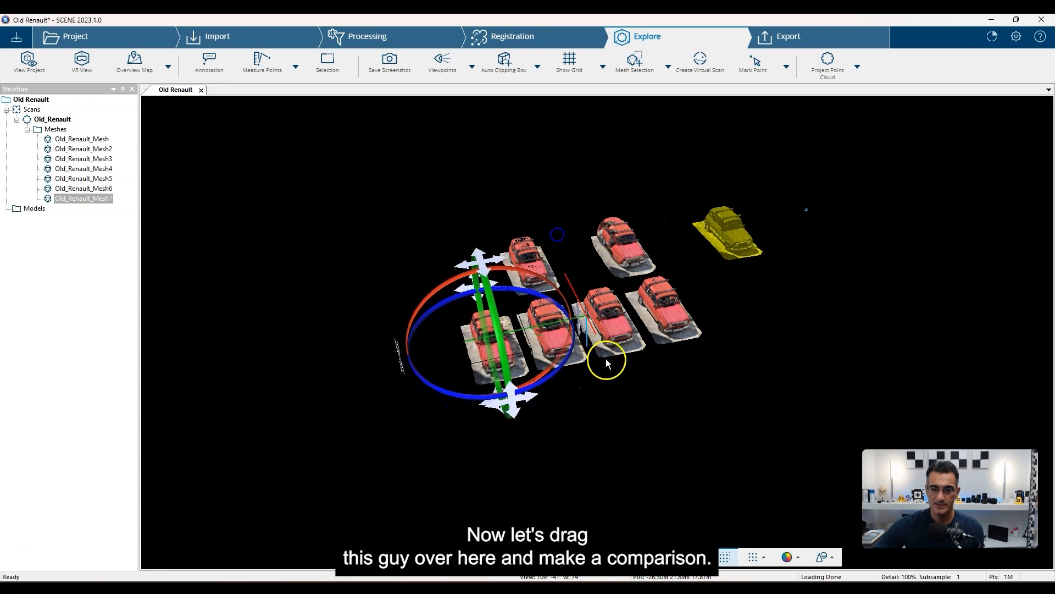
pyautogui.click(618, 388)
# - Turn on the wireframe display of Old_Renault_Mesh7 after comparing its vertex colors with the textured neighbour
pyautogui.scroll(10, 593, 373)
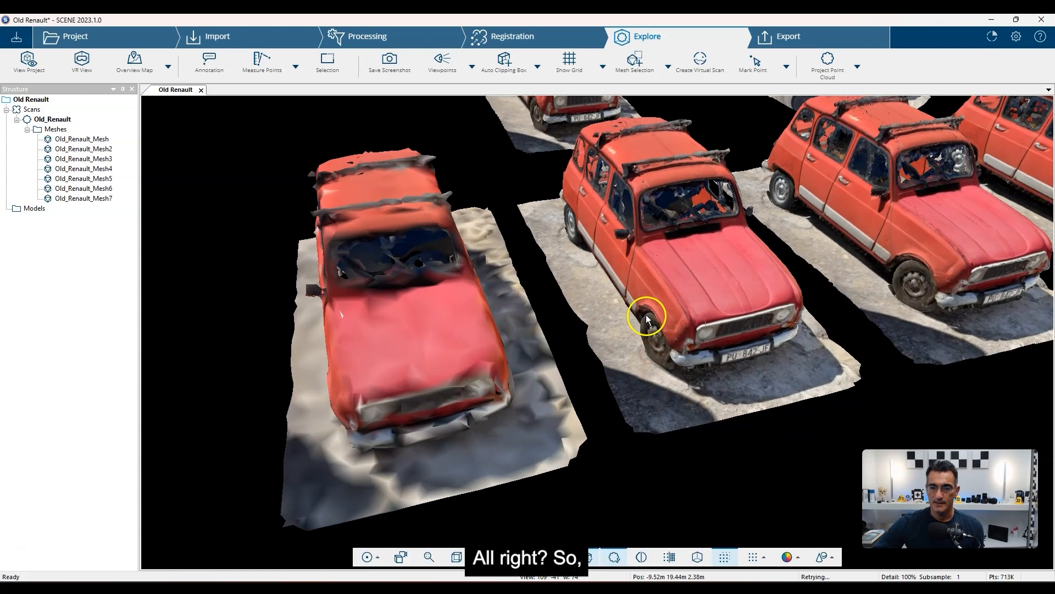
pyautogui.moveTo(647, 316); pyautogui.dragTo(771, 321)
pyautogui.moveTo(618, 197); pyautogui.dragTo(756, 318)
pyautogui.scroll(-5, 746, 381)
pyautogui.scroll(4, 600, 325)
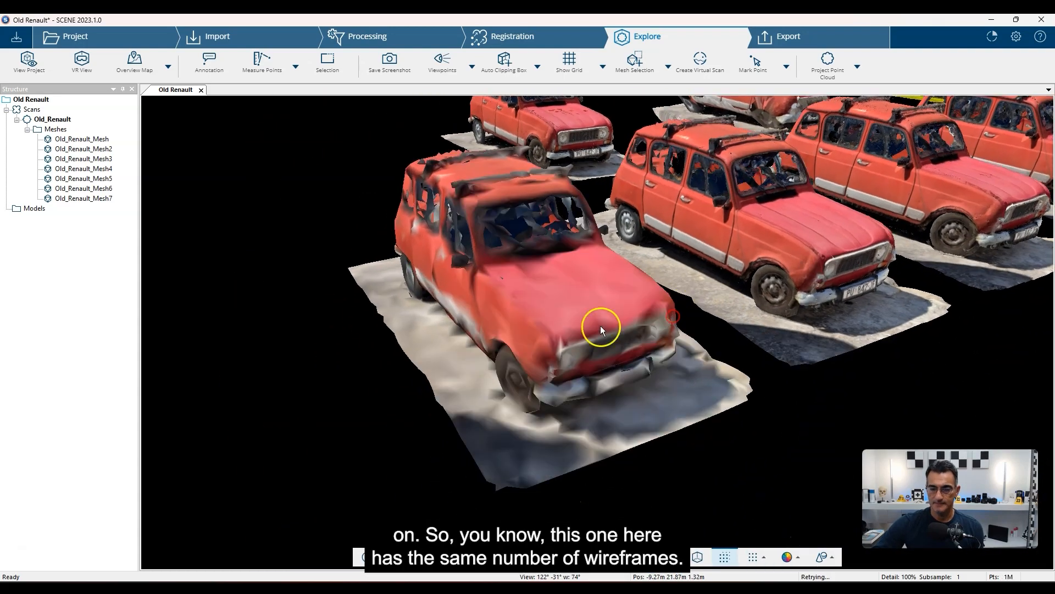
pyautogui.click(588, 320)
pyautogui.rightClick(588, 320)
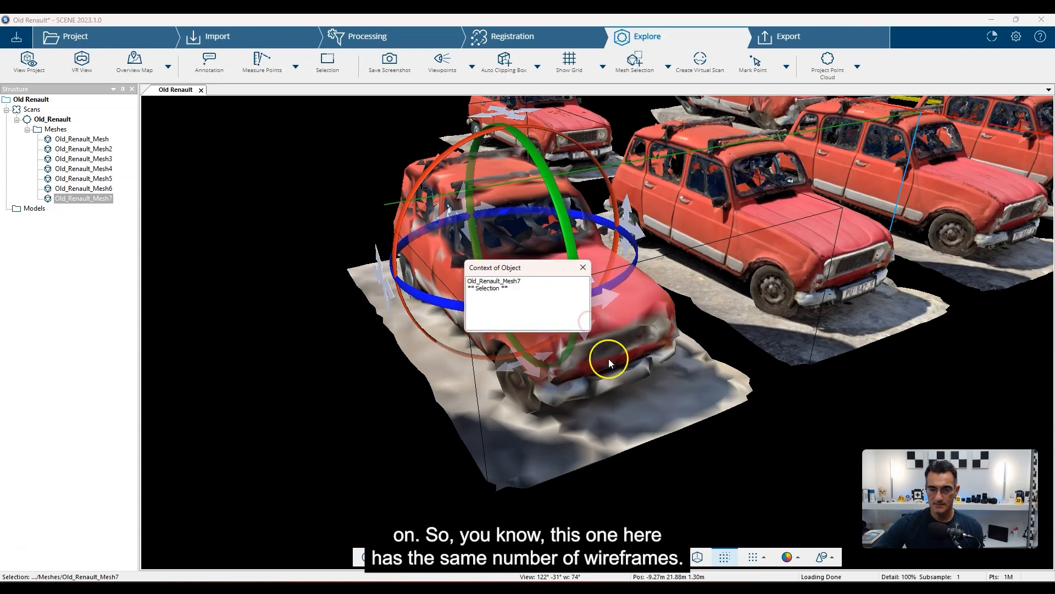
pyautogui.click(505, 281)
pyautogui.doubleClick(503, 281)
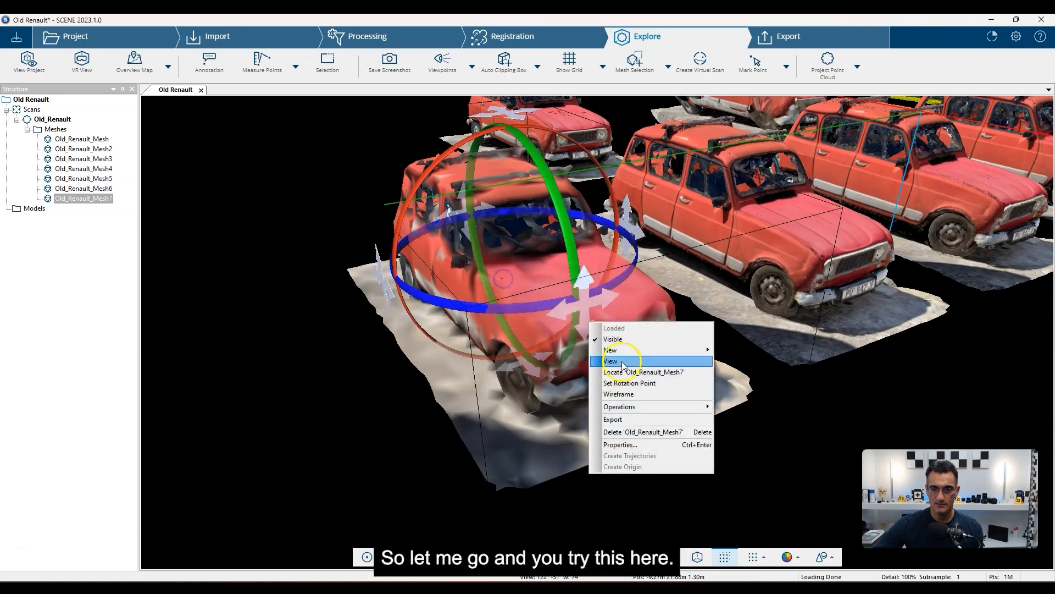
pyautogui.click(646, 397)
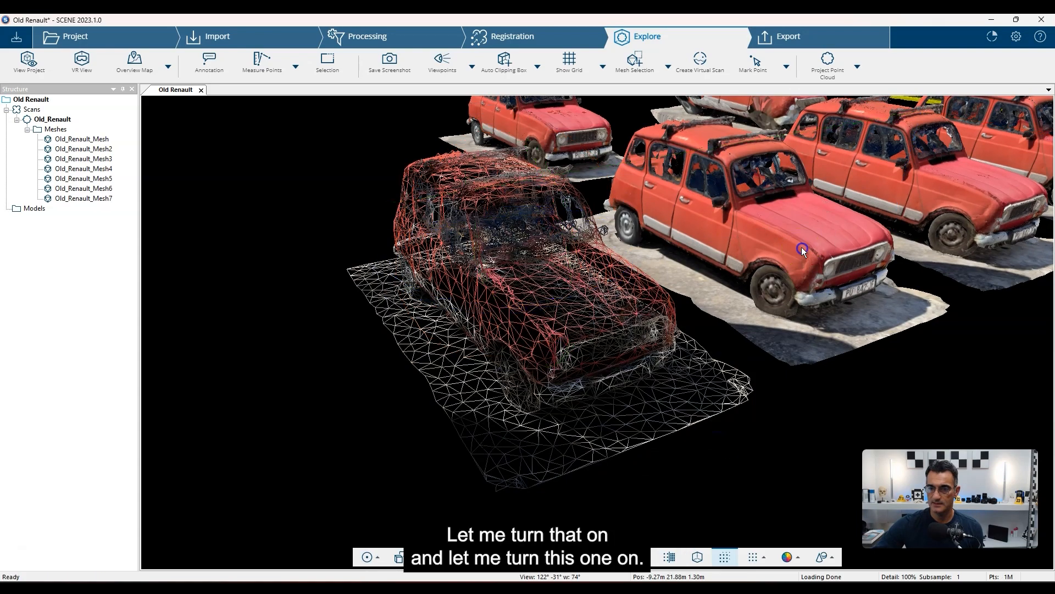
# - Turn on the wireframe display of Old_Renault_Mesh6 as well, and clear the selection
pyautogui.rightClick(801, 246)
pyautogui.click(504, 281)
pyautogui.doubleClick(504, 281)
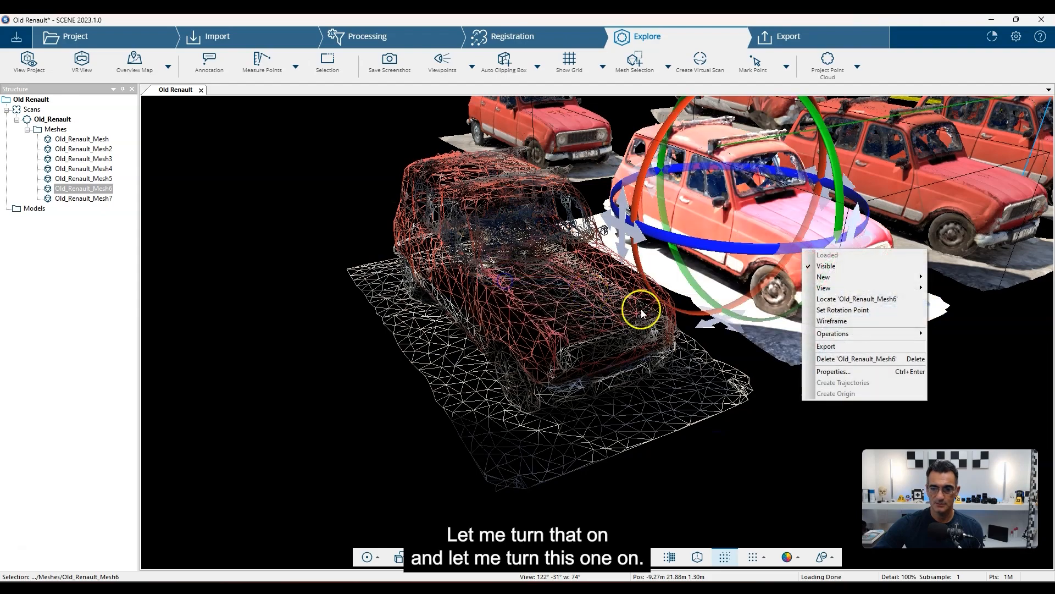
pyautogui.click(830, 321)
pyautogui.click(754, 330)
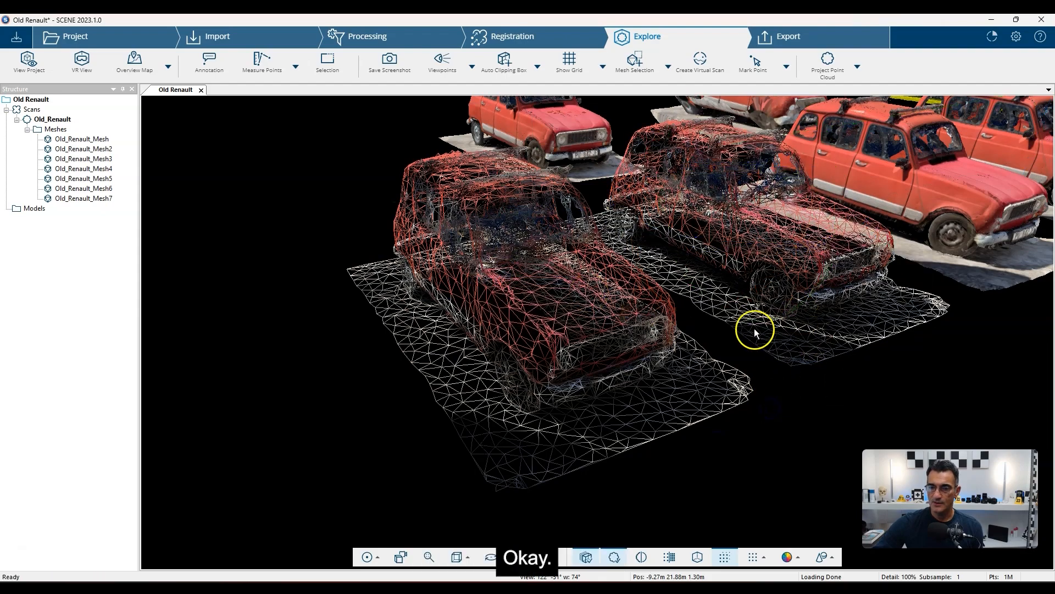
# - Compare the patch sizes of the two wireframes, and return Old_Renault_Mesh6 to its textured display
pyautogui.moveTo(780, 423); pyautogui.dragTo(774, 447)
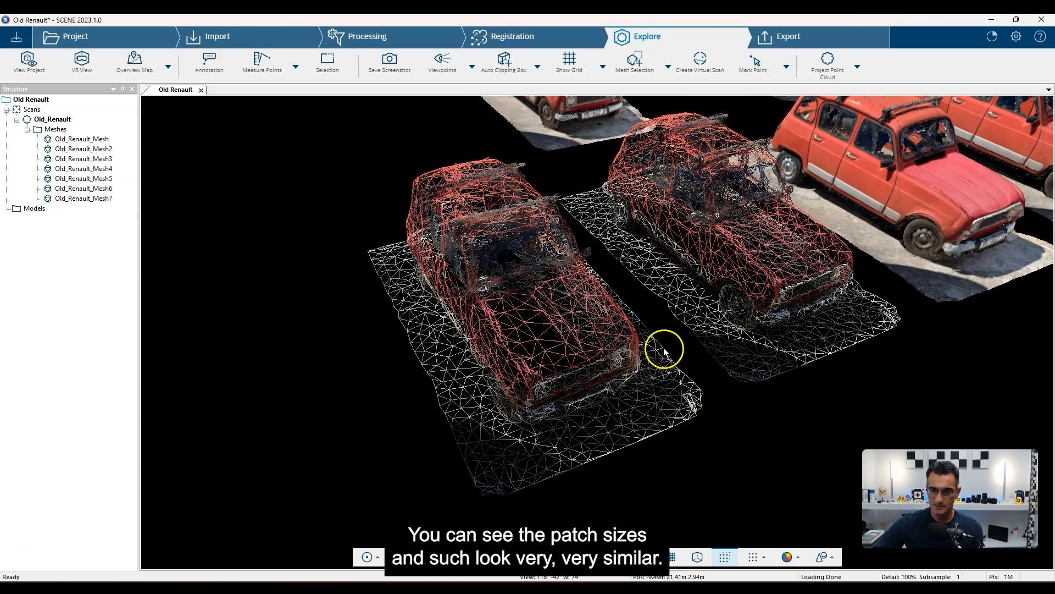
pyautogui.moveTo(876, 200); pyautogui.dragTo(809, 393)
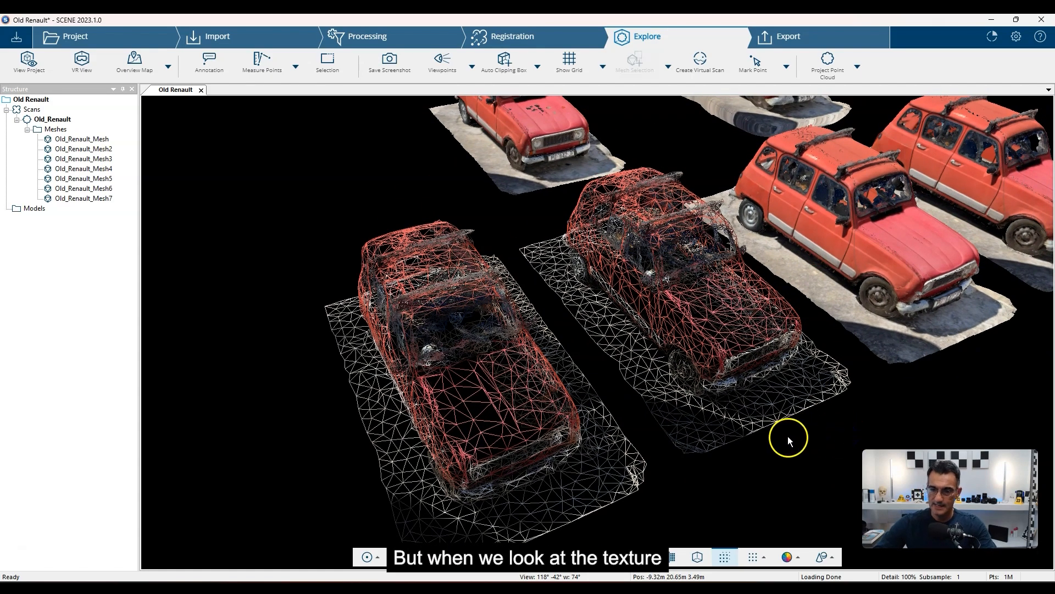
pyautogui.click(724, 337)
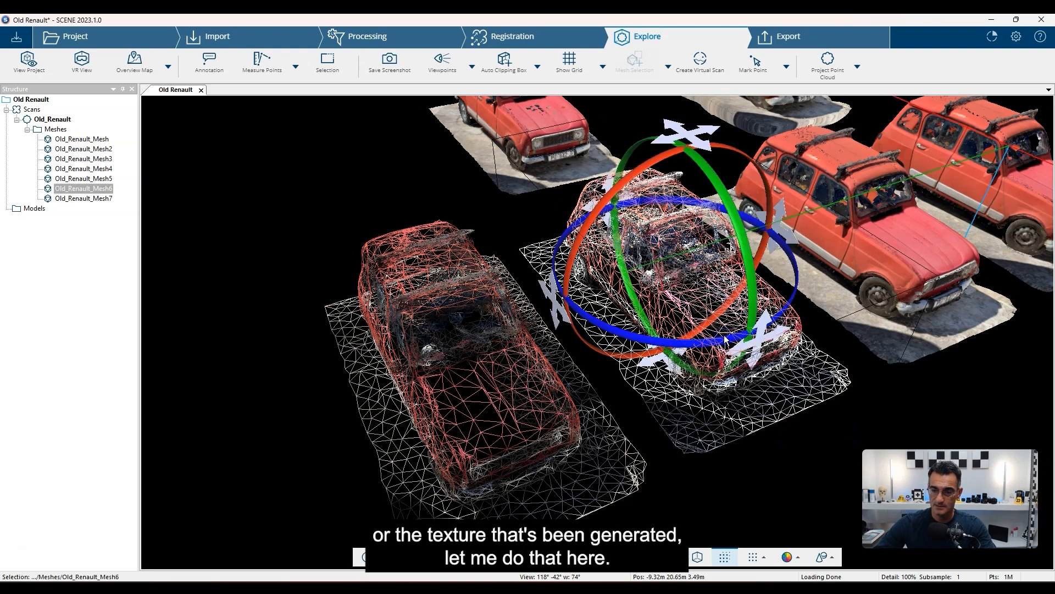
pyautogui.rightClick(727, 338)
pyautogui.click(770, 405)
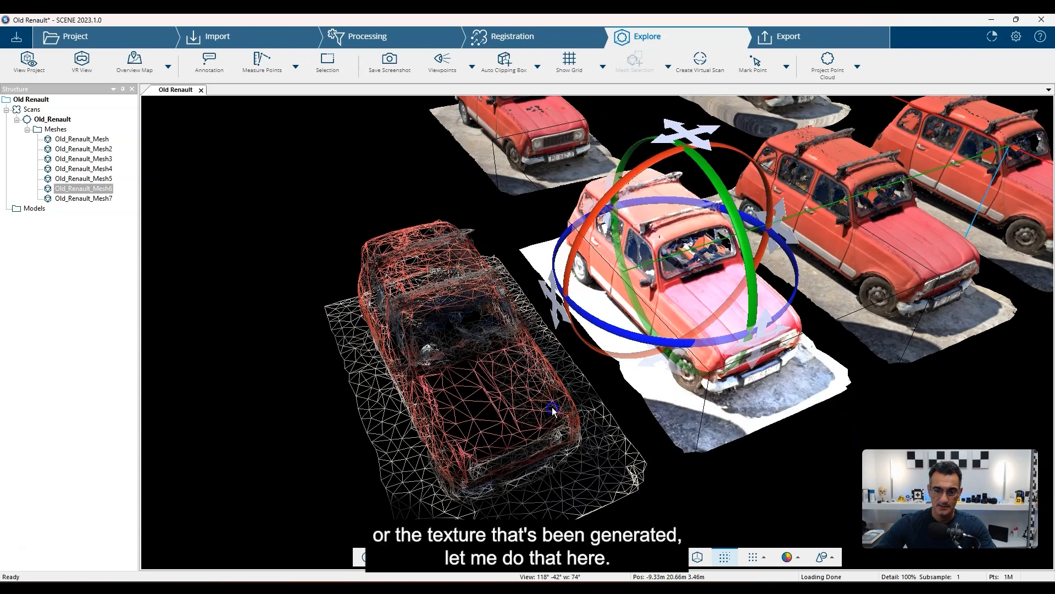
# - Return Old_Renault_Mesh7 from wireframe to its vertex-colored surface display, and clear the selection
pyautogui.click(553, 410)
pyautogui.rightClick(553, 410)
pyautogui.click(616, 470)
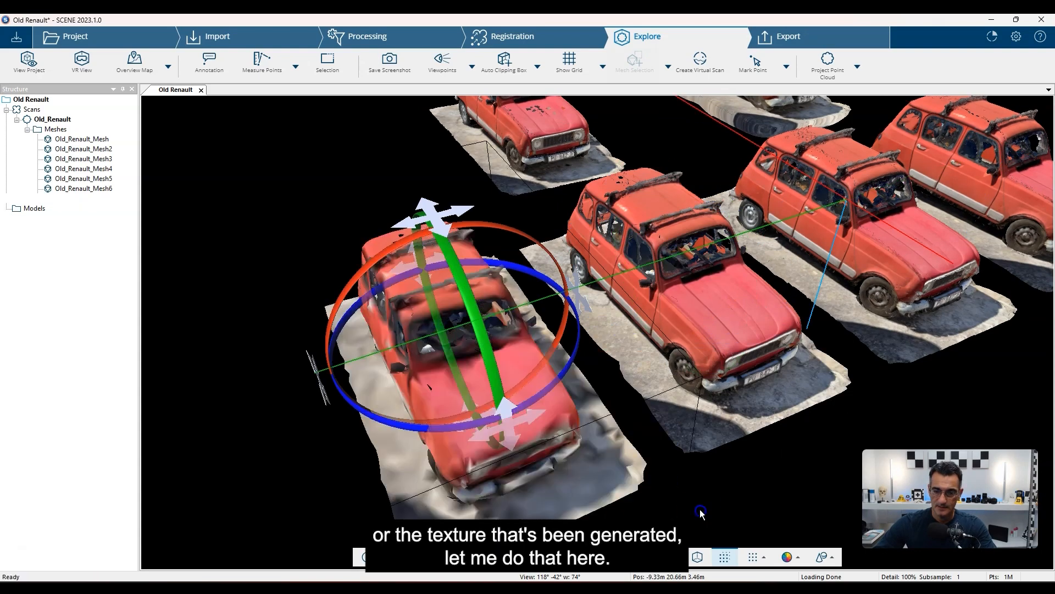
pyautogui.click(701, 512)
# - Compare the color detail of Old_Renault_Mesh7 with its textured neighbour up close, and review all seven meshes together from a distance
pyautogui.moveTo(676, 417); pyautogui.dragTo(720, 321)
pyautogui.moveTo(697, 398); pyautogui.dragTo(740, 365)
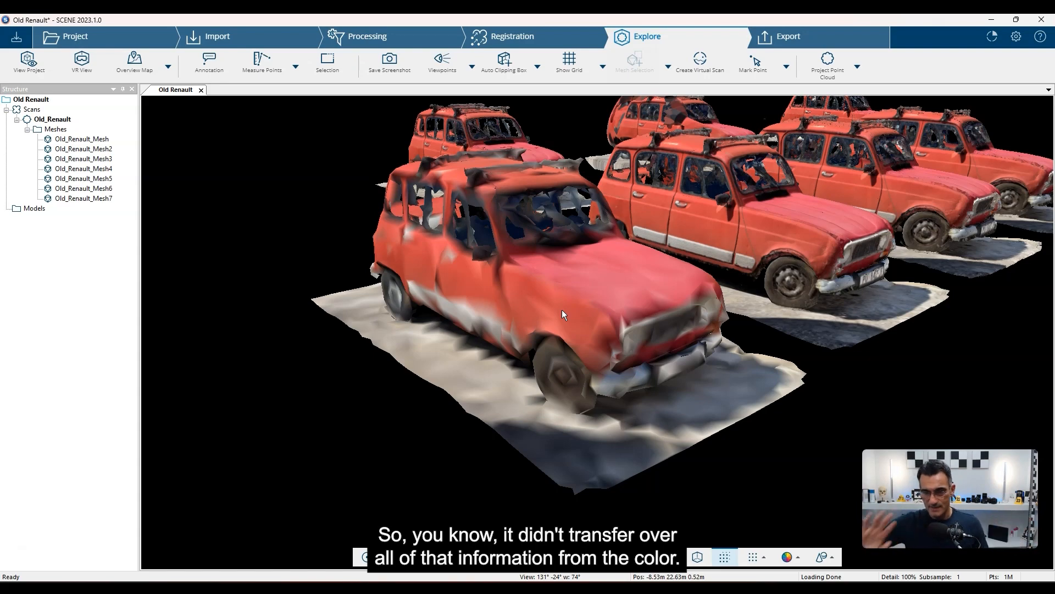
pyautogui.moveTo(824, 272); pyautogui.dragTo(793, 318)
pyautogui.moveTo(811, 254); pyautogui.dragTo(775, 286, button='right')
pyautogui.scroll(3, 744, 277)
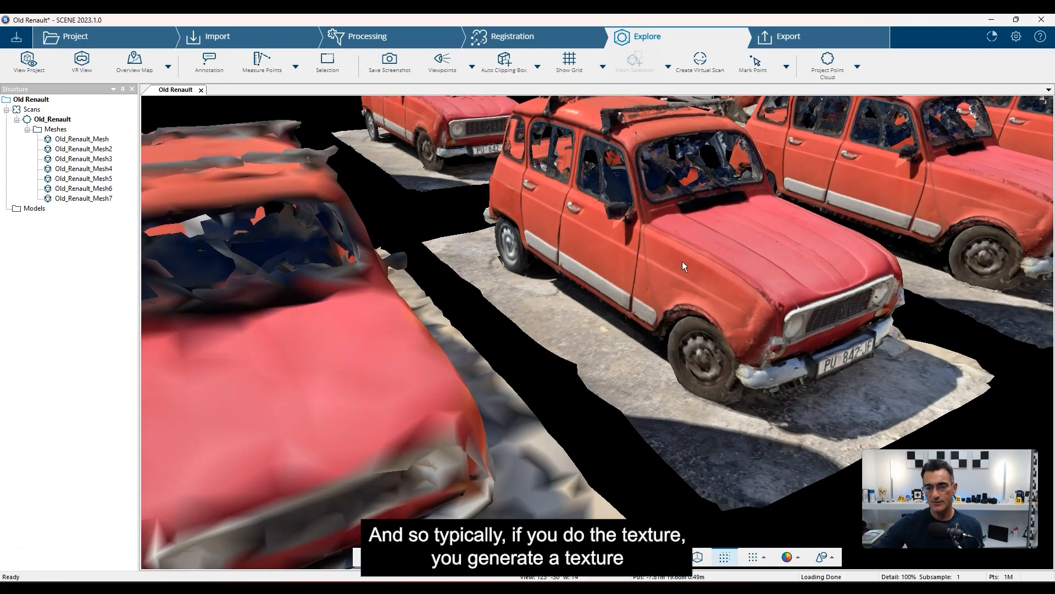
pyautogui.click(603, 212)
pyautogui.scroll(-5, 603, 212)
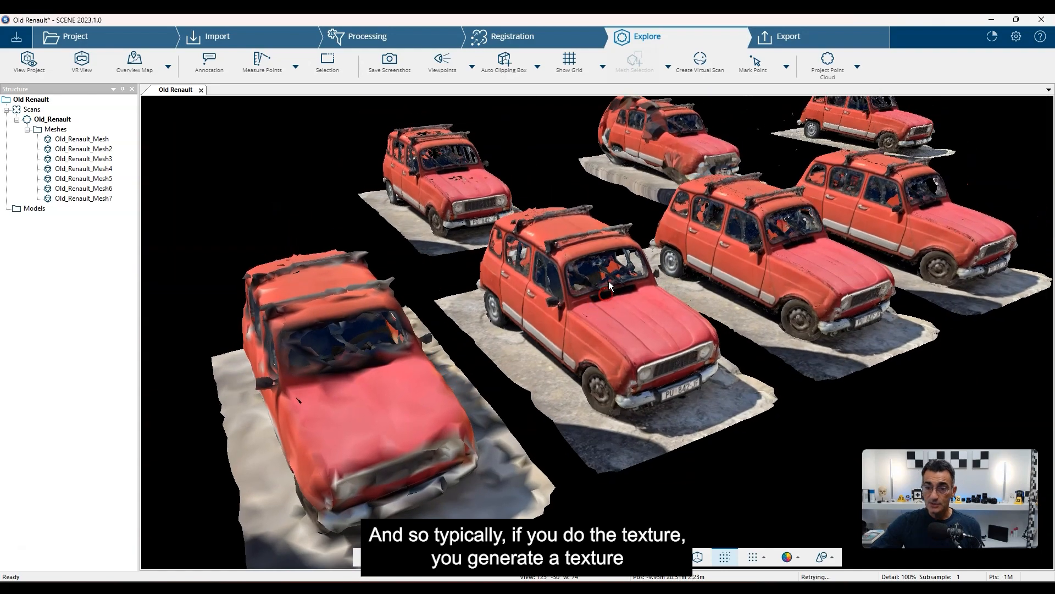
pyautogui.moveTo(608, 281); pyautogui.dragTo(659, 263, button='right')
pyautogui.moveTo(659, 266); pyautogui.dragTo(631, 311)
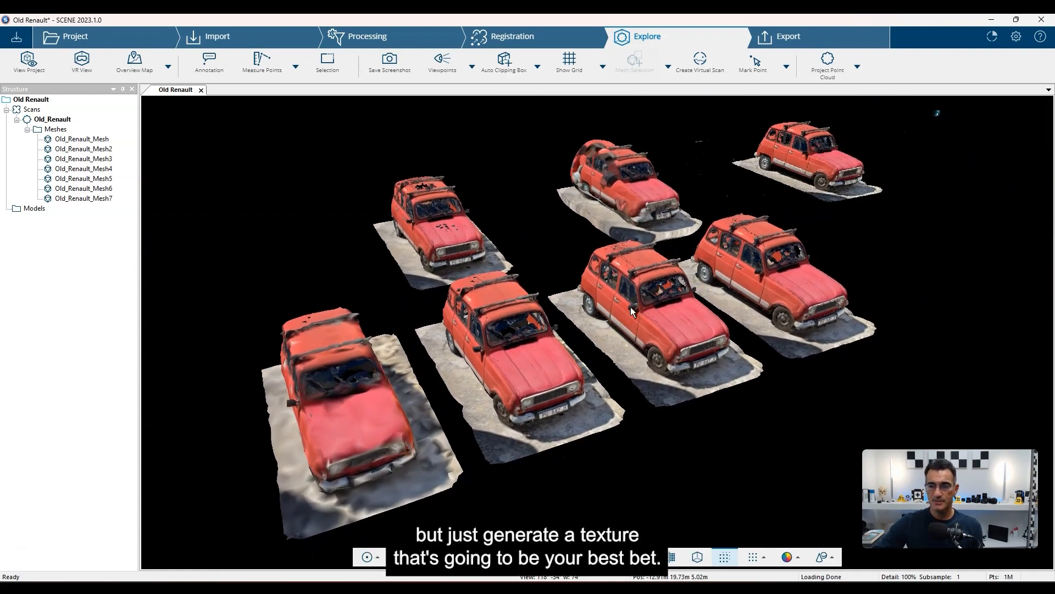
pyautogui.click(674, 176)
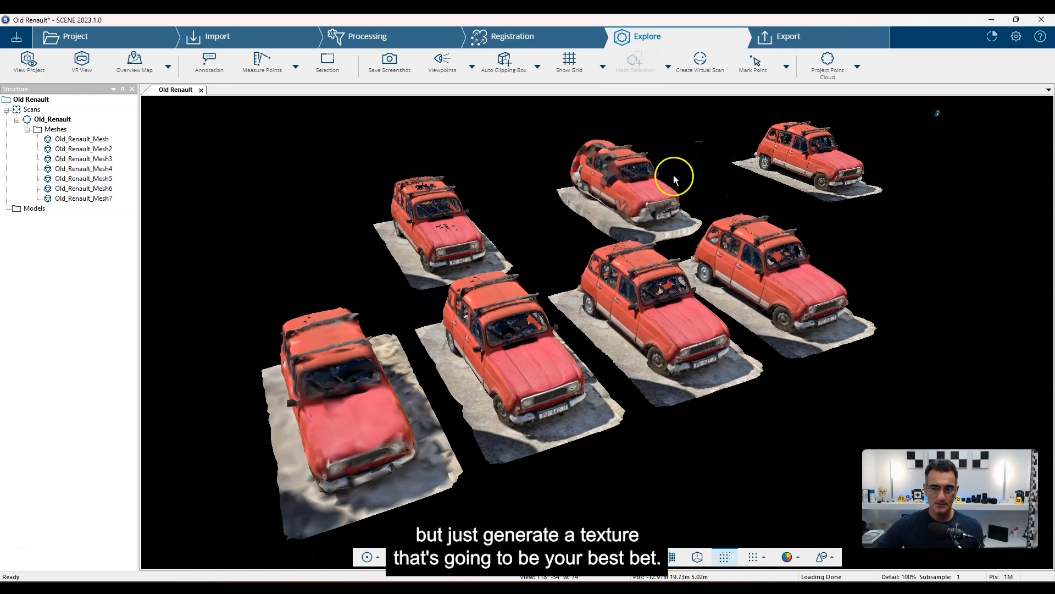
pyautogui.scroll(-2, 684, 353)
pyautogui.scroll(5, 672, 359)
pyautogui.moveTo(651, 406); pyautogui.dragTo(663, 384)
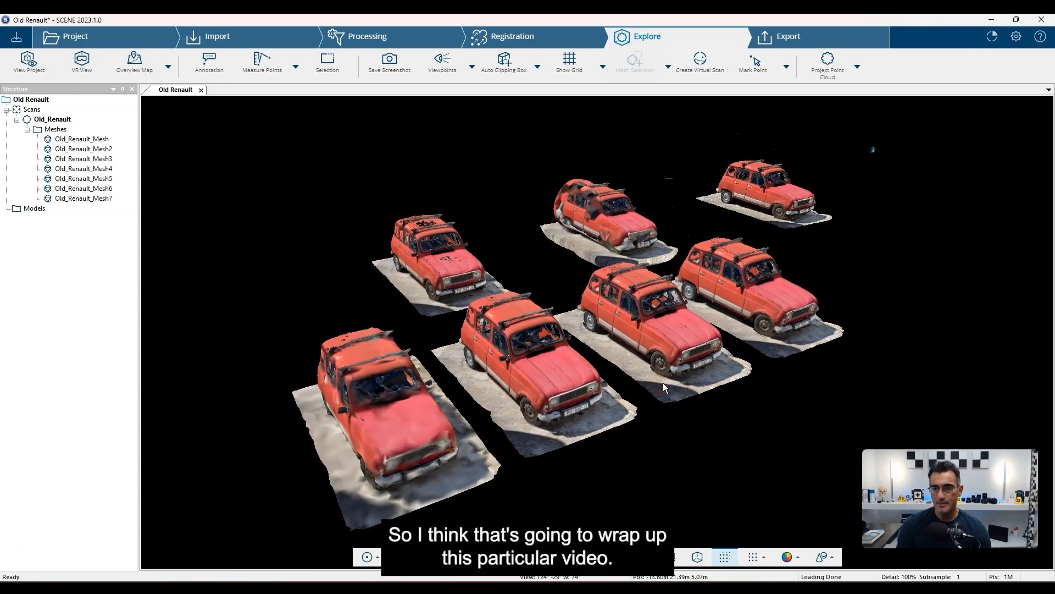